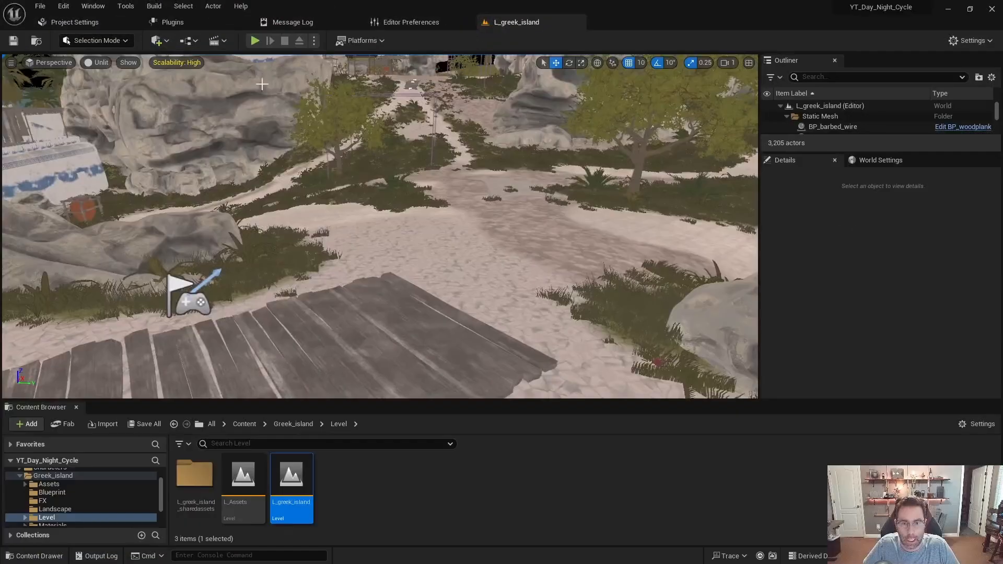
# - Play-test the Greek island level to check its current lighting, and stop the simulation
pyautogui.moveTo(343, 232); pyautogui.dragTo(303, 194, button='right')
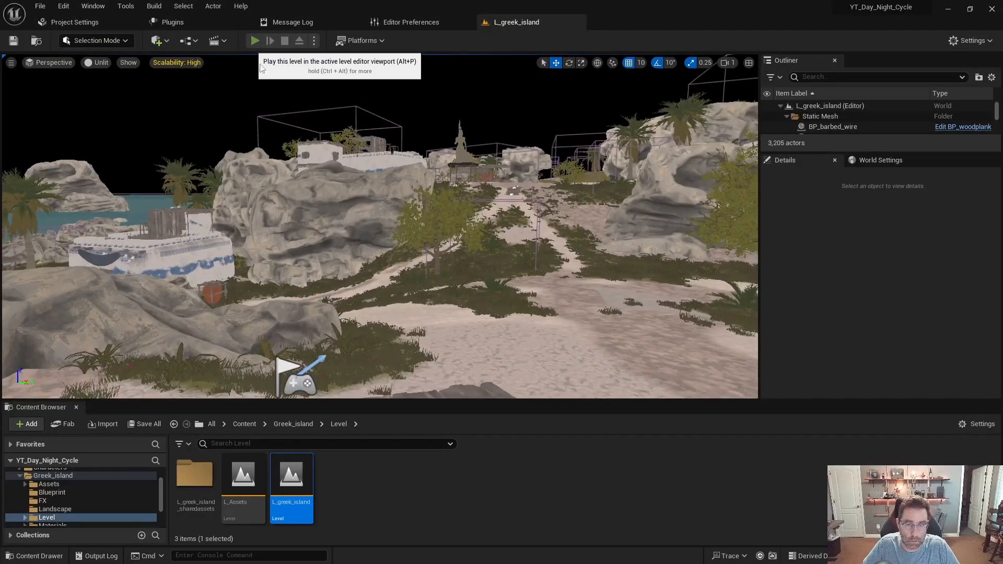
pyautogui.hotkey('alt', 'p')
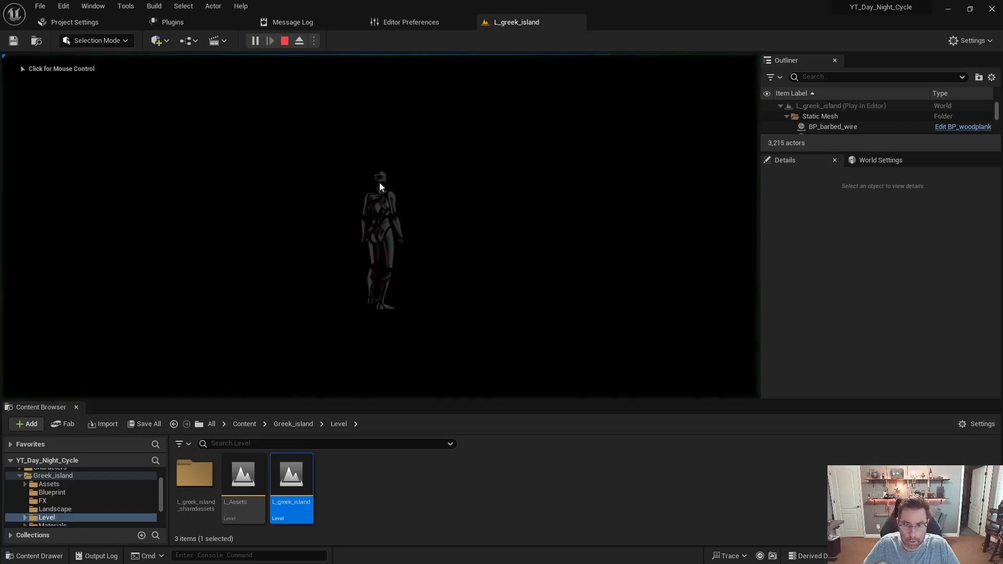
pyautogui.click(434, 204)
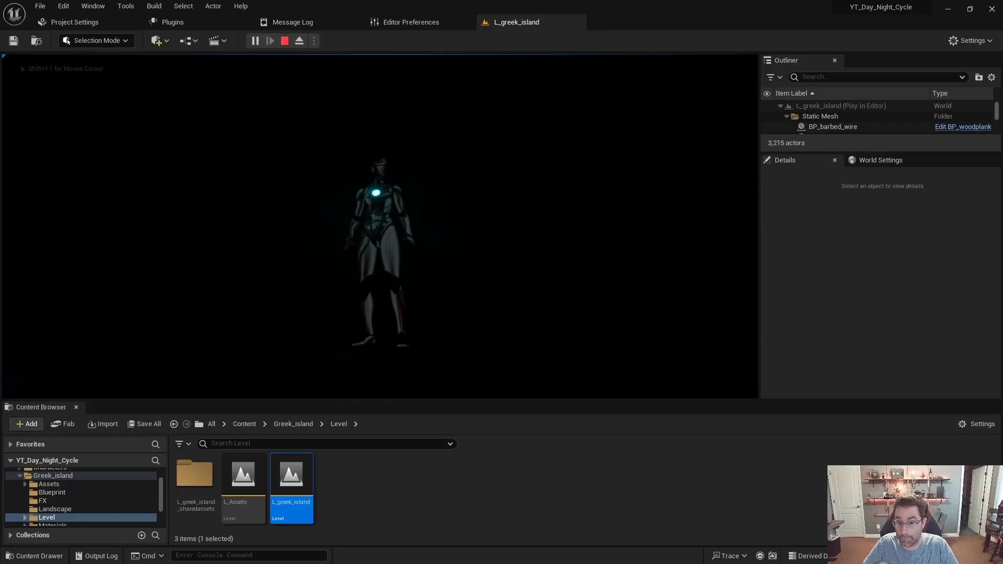
pyautogui.press('Escape')
# - Add a Directional Light to the Greek island level
pyautogui.moveTo(23, 124); pyautogui.dragTo(330, 170, button='right')
pyautogui.press('w')
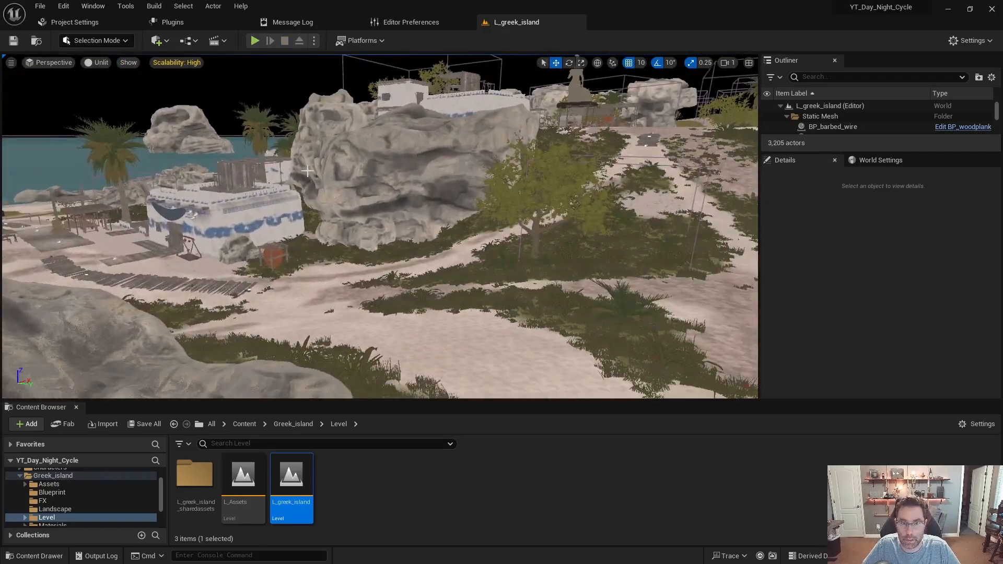
pyautogui.click(162, 43)
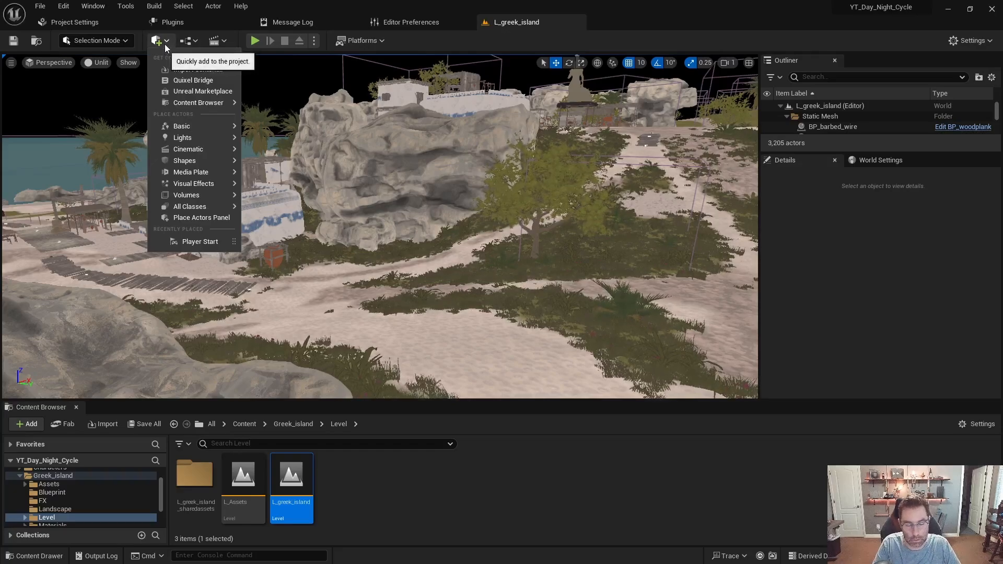
pyautogui.write('direction')
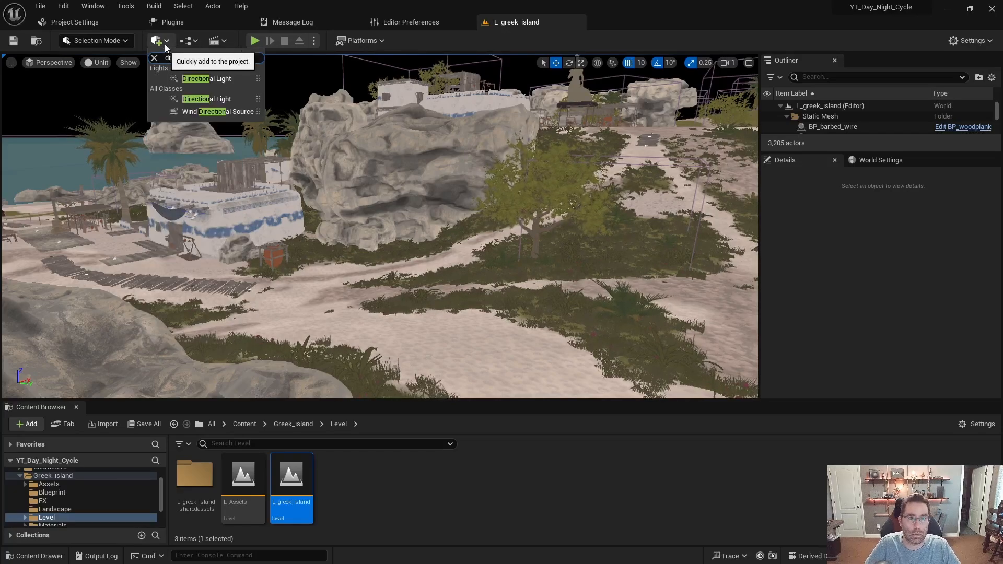
pyautogui.click(215, 79)
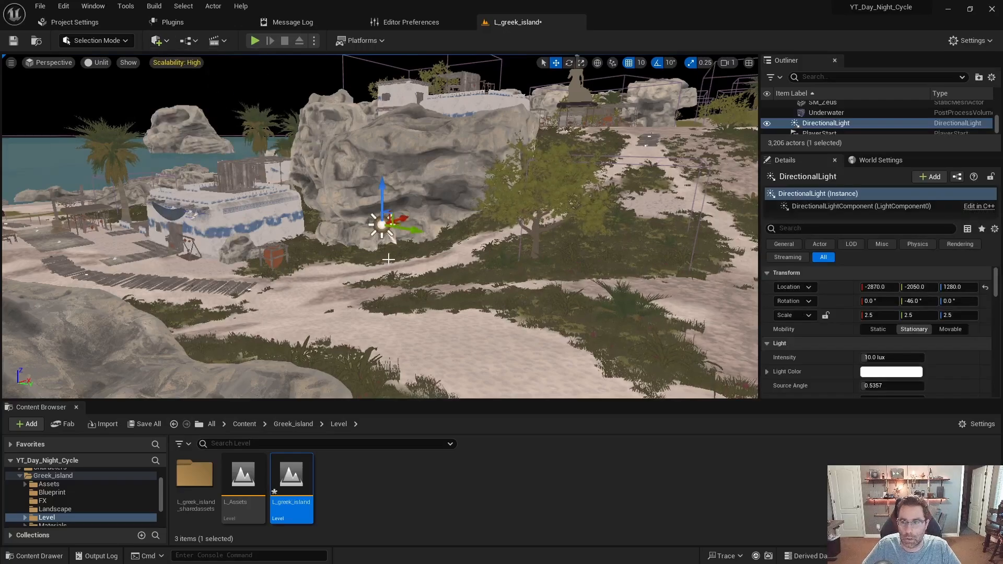
# - Rename the new directional light as DirectionalLight_Sun
pyautogui.click(837, 124)
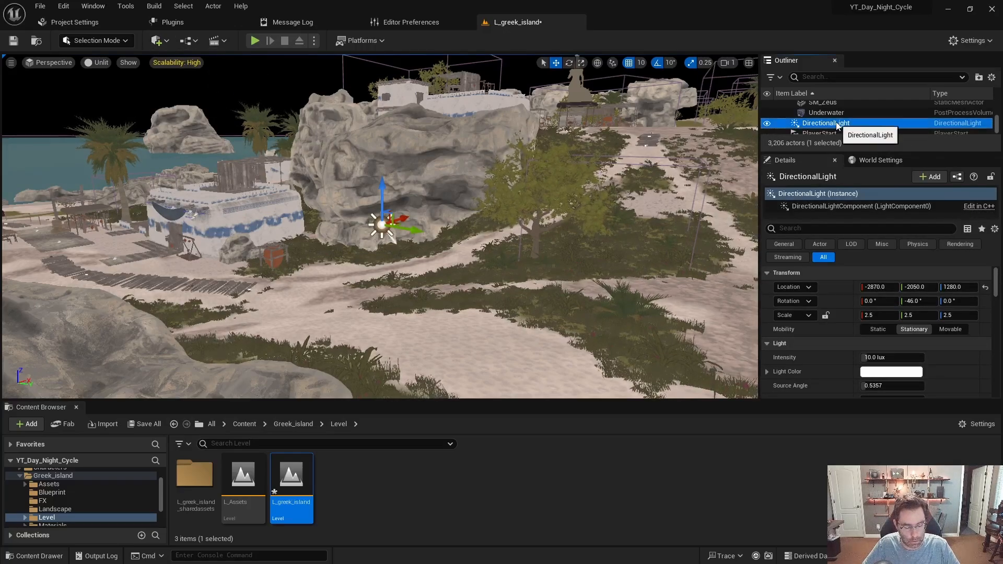
pyautogui.click(836, 124)
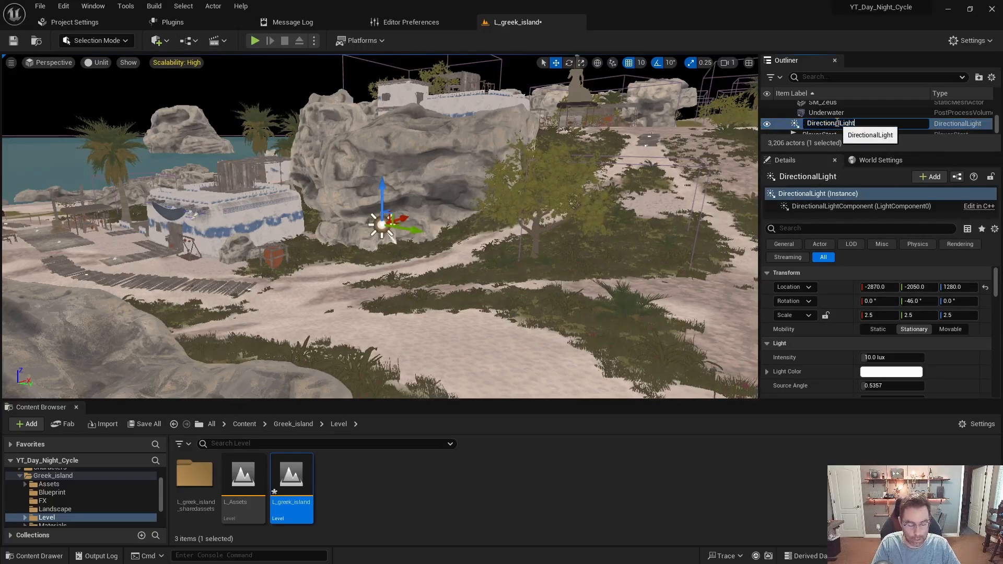
pyautogui.write('_Sun')
pyautogui.press('Return')
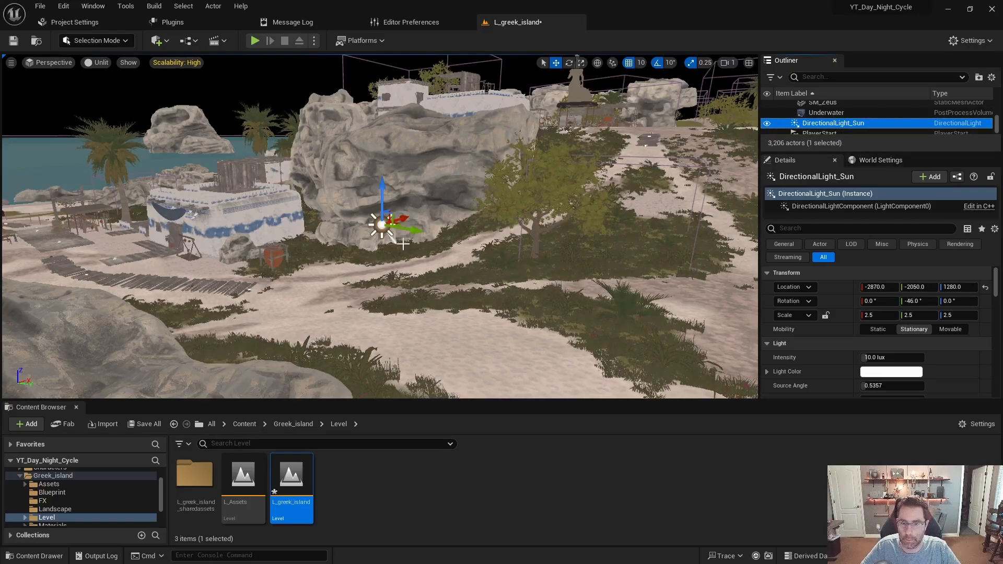
# - Switch the viewport's view mode to Lit
pyautogui.moveTo(404, 242); pyautogui.dragTo(404, 243, button='right')
pyautogui.click(99, 65)
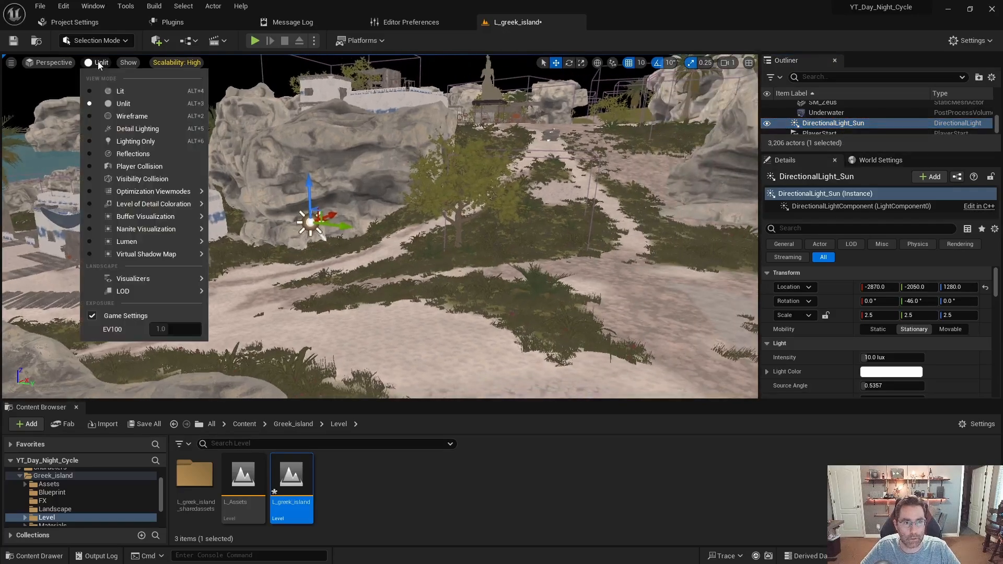
pyautogui.click(120, 92)
pyautogui.moveTo(267, 260); pyautogui.dragTo(267, 260, button='right')
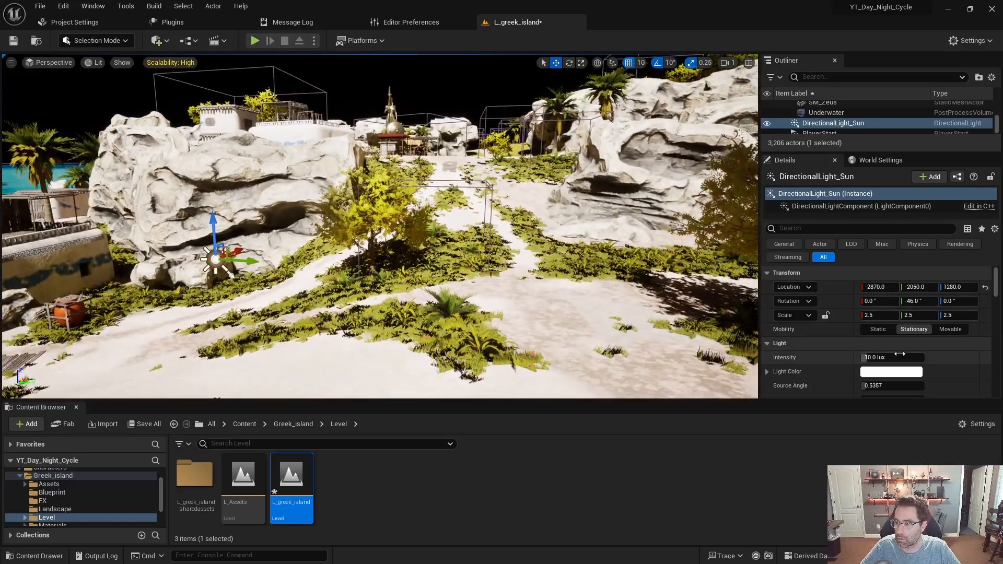
# - Reset the sun light's location to 0, 0, 0
pyautogui.click(984, 287)
pyautogui.moveTo(563, 295); pyautogui.dragTo(545, 294, button='right')
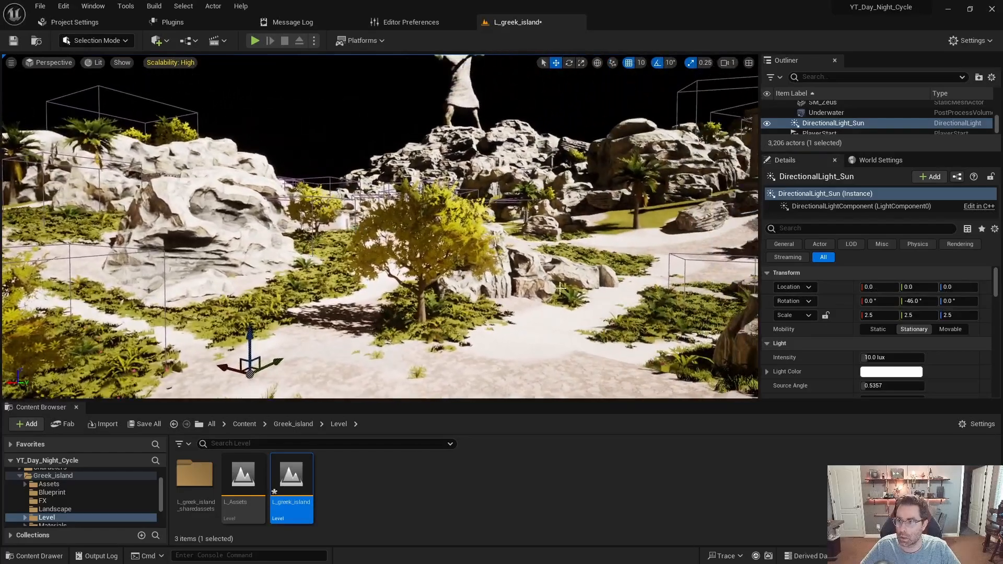
# - Collapse the Static Mesh folder in the Outliner and close the docked Content Browser
pyautogui.scroll(5, 859, 126)
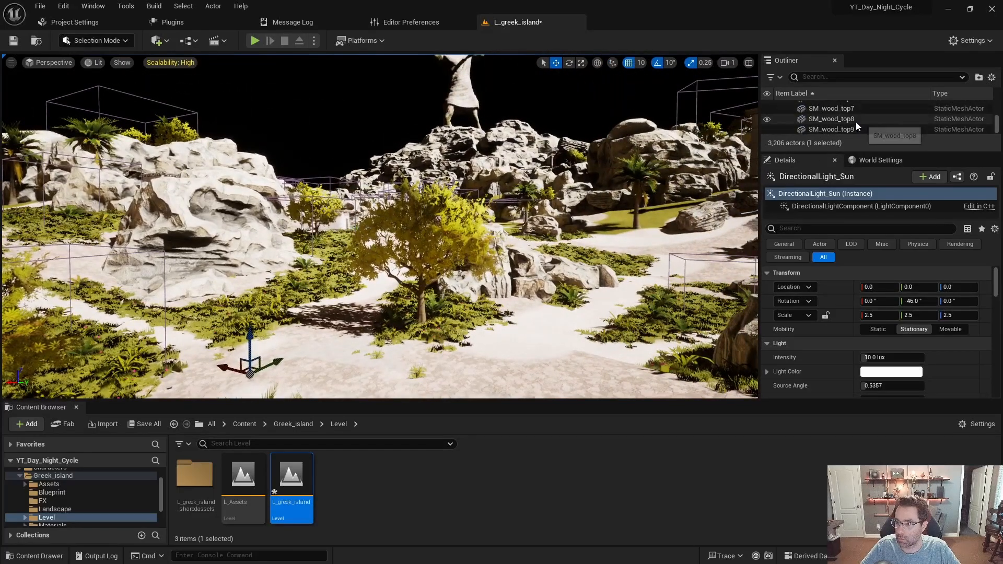
pyautogui.scroll(5, 987, 121)
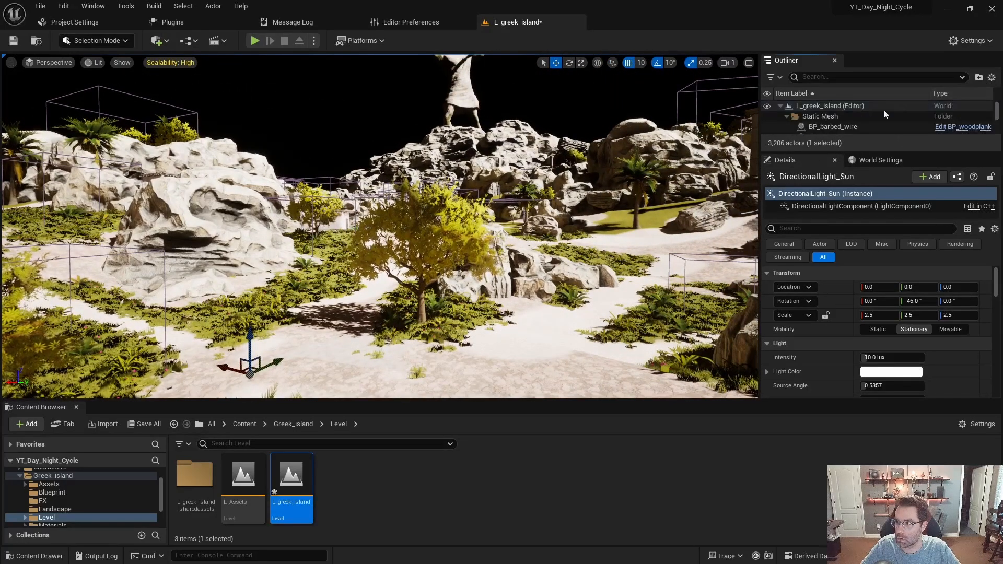
pyautogui.click(785, 115)
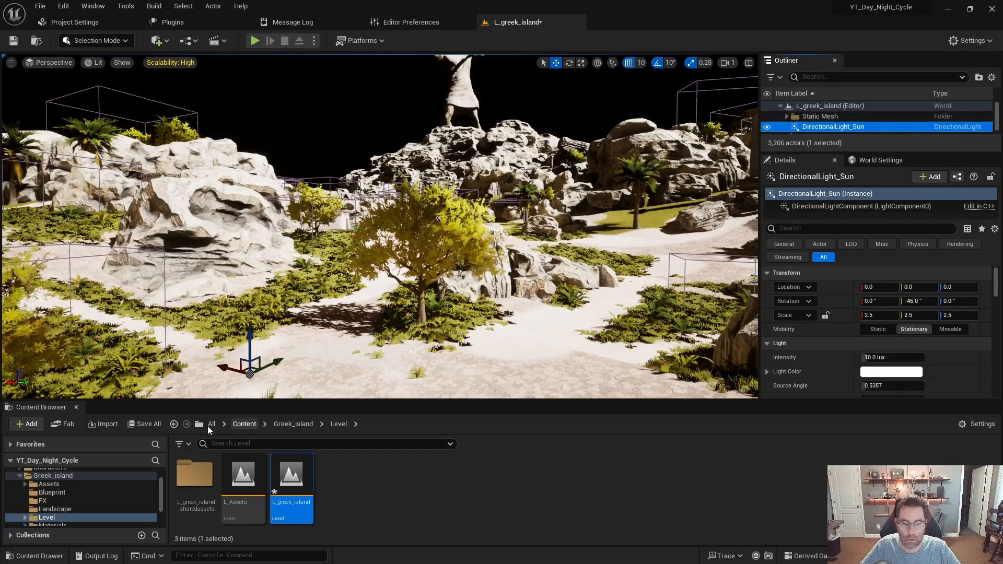
pyautogui.click(77, 407)
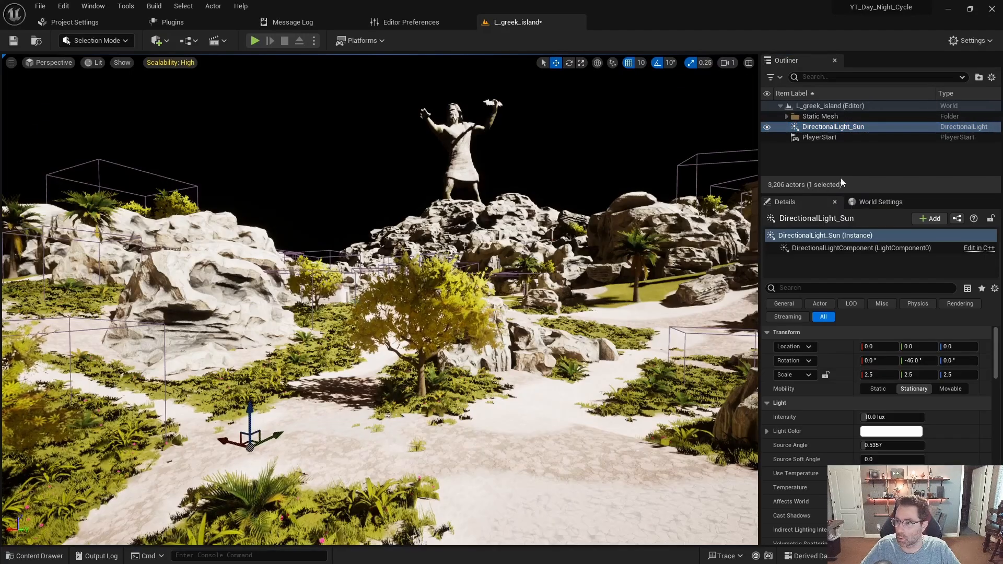
# - Try out different rotations of the sun light interactively and by its pitch value, and reset its rotation to the default
pyautogui.moveTo(575, 235); pyautogui.dragTo(534, 282, button='right')
pyautogui.moveTo(386, 322); pyautogui.dragTo(470, 318, button='right')
pyautogui.hotkey('ctrl', 'l')
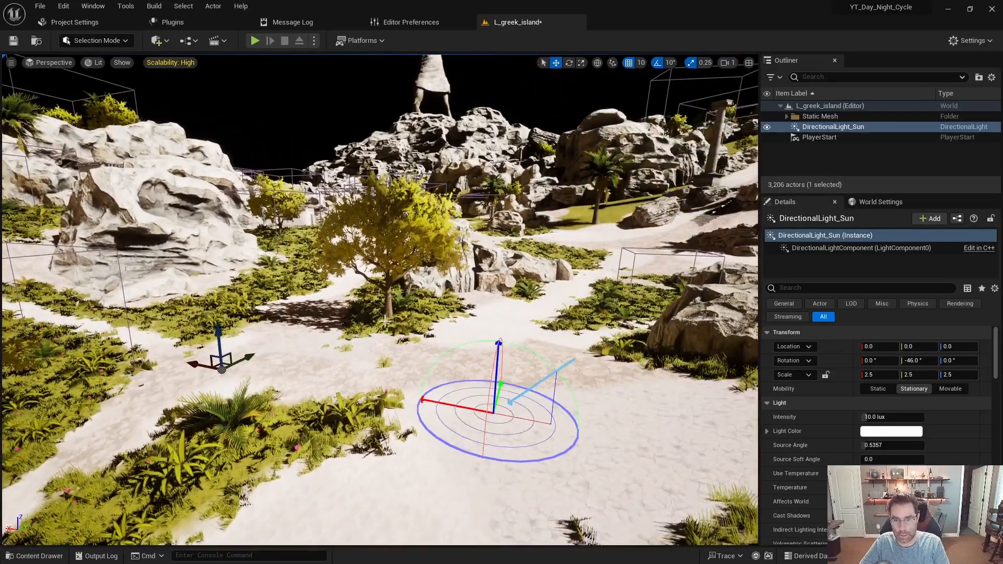
pyautogui.hotkey('ctrl', 'l')
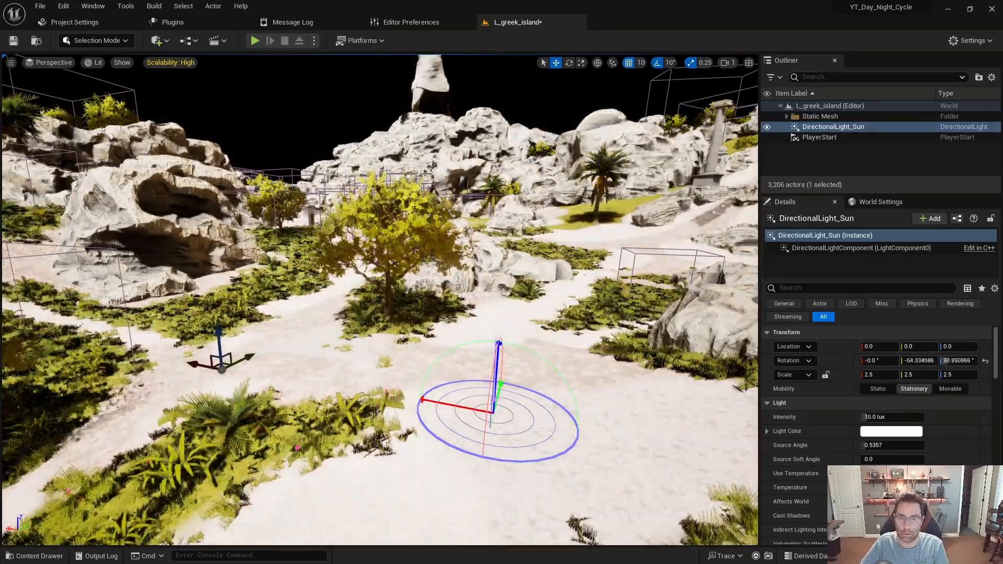
pyautogui.hotkey('ctrl', 'l')
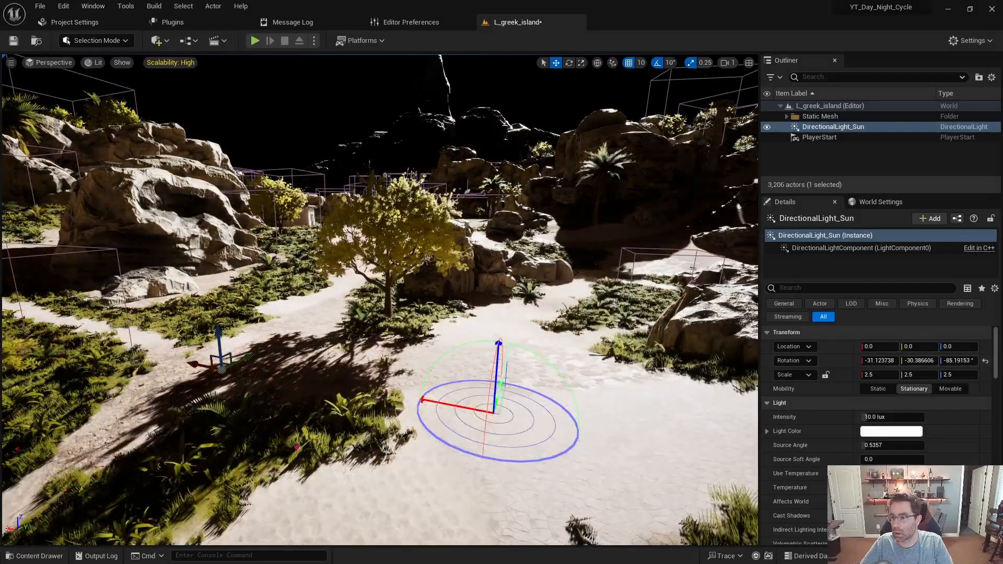
pyautogui.click(985, 361)
pyautogui.moveTo(918, 360)
pyautogui.mouseDown()
pyautogui.moveTo(935, 360)
pyautogui.moveTo(901, 361)
pyautogui.moveTo(938, 361)
pyautogui.mouseUp()
pyautogui.click(985, 361)
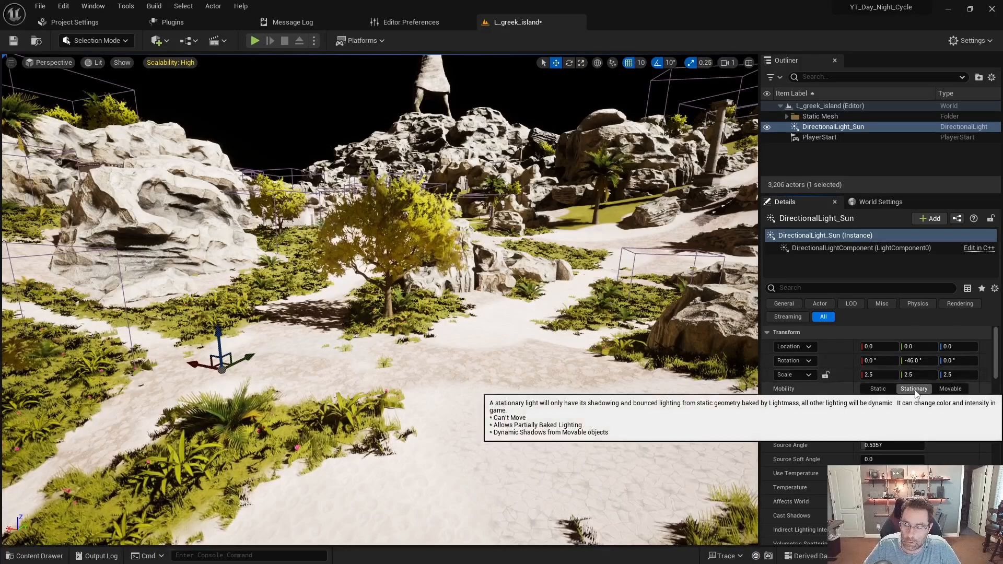
# - Set the mobility of DirectionalLight_Sun to Movable
pyautogui.click(951, 389)
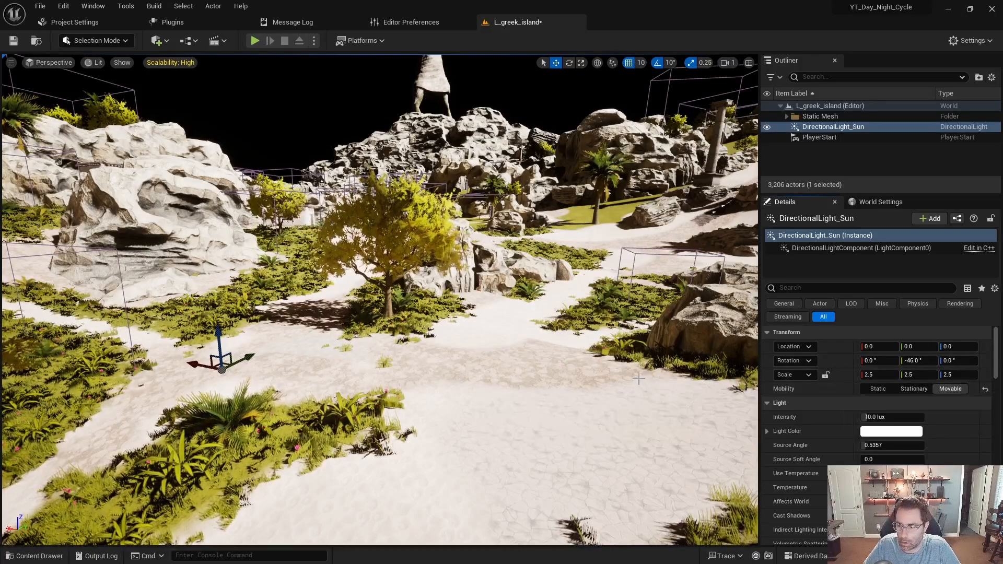
pyautogui.moveTo(436, 424); pyautogui.dragTo(436, 402, button='right')
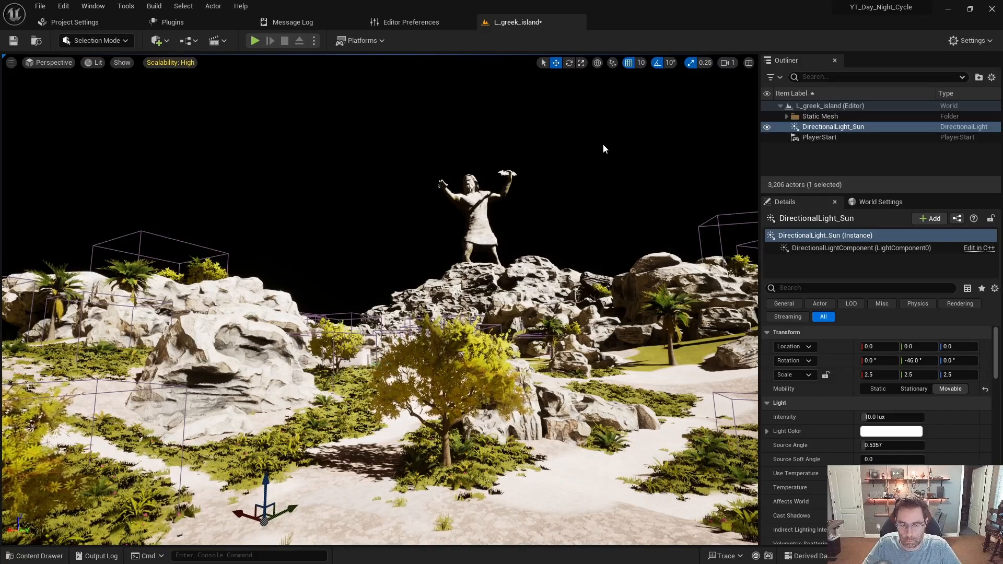
pyautogui.moveTo(466, 281); pyautogui.dragTo(485, 297, button='right')
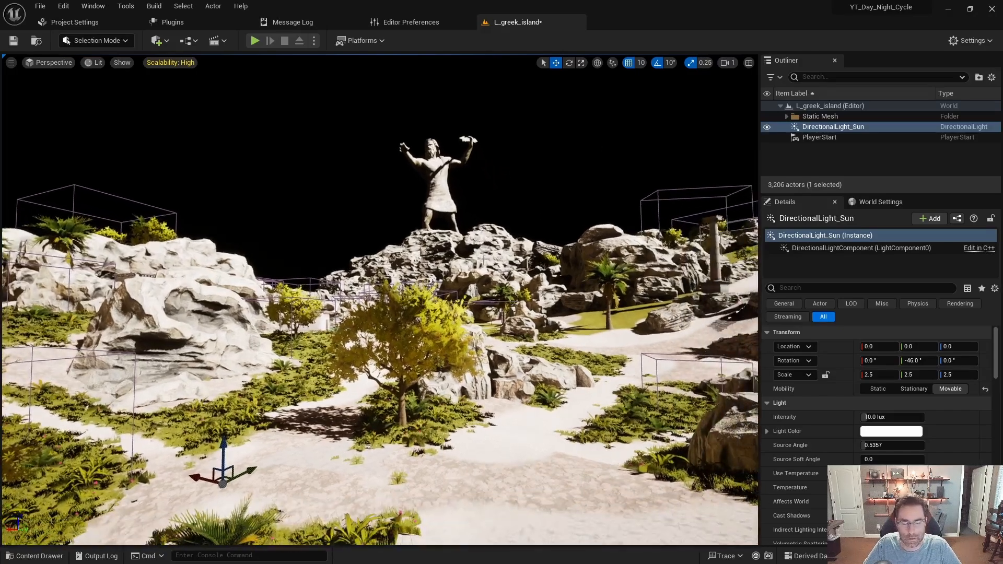
# - Search the Engine content for bp_sky and place BP_Sky_Sphere in the level
pyautogui.hotkey('ctrl', 'space')
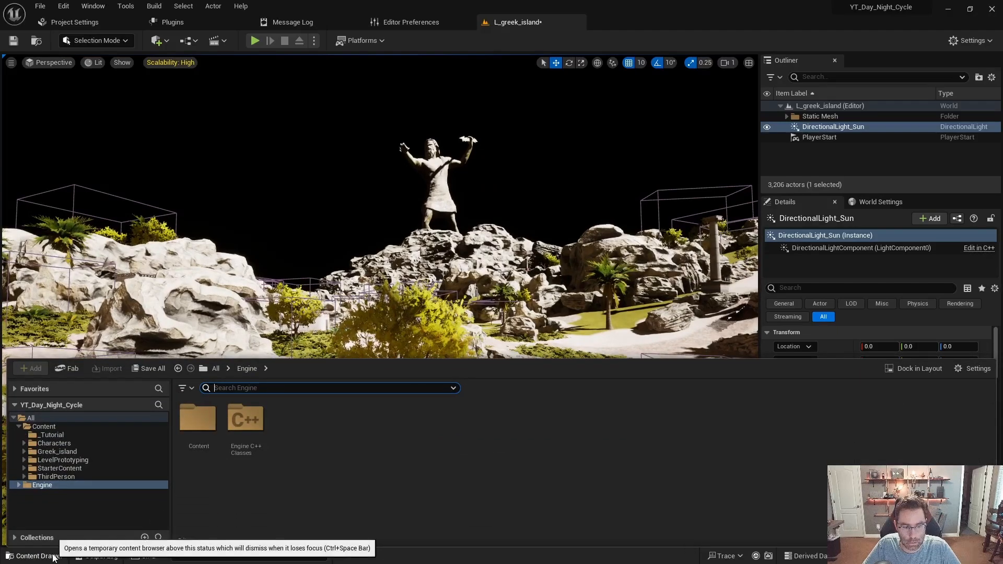
pyautogui.click(47, 486)
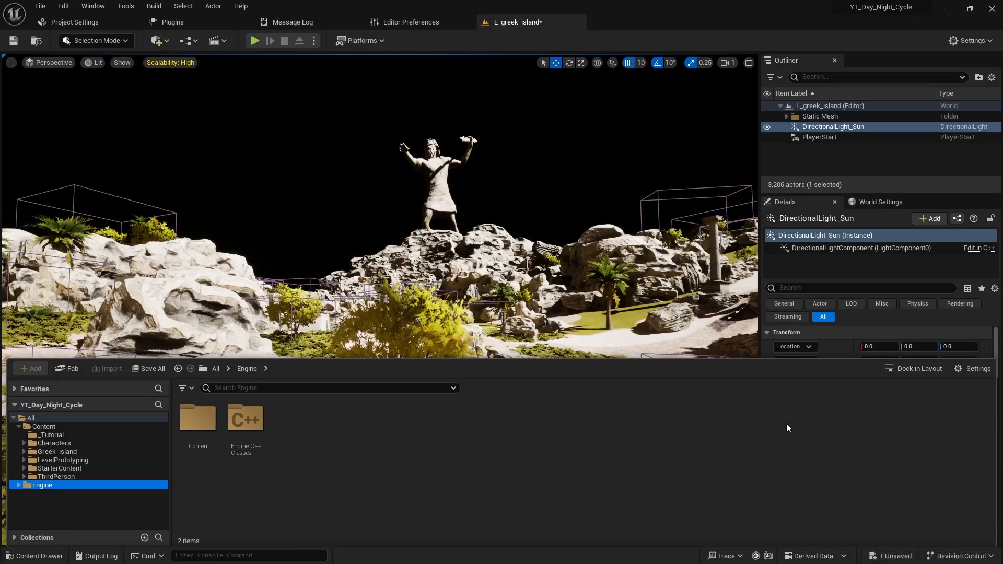
pyautogui.click(960, 369)
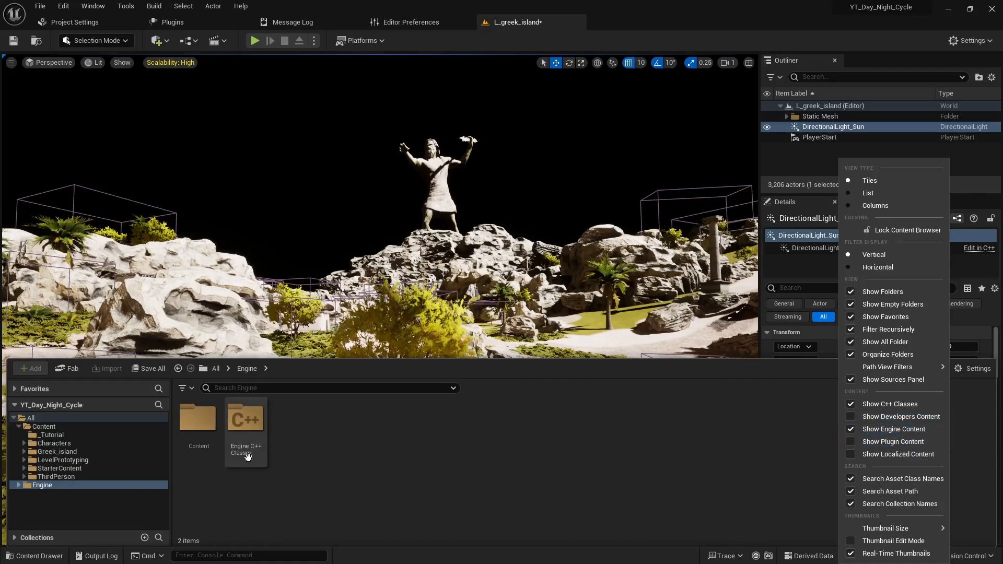
pyautogui.click(318, 389)
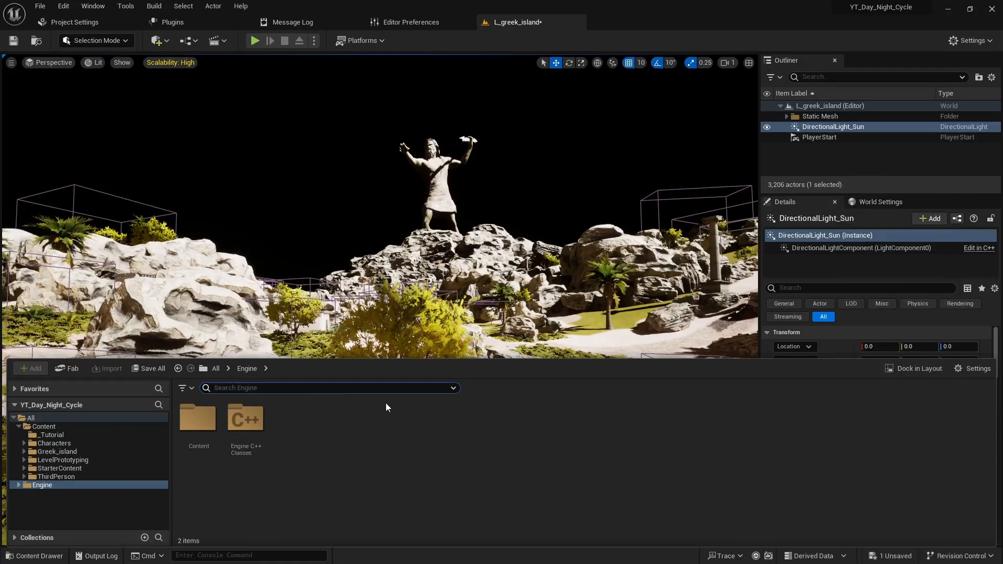
pyautogui.write('bp_sky')
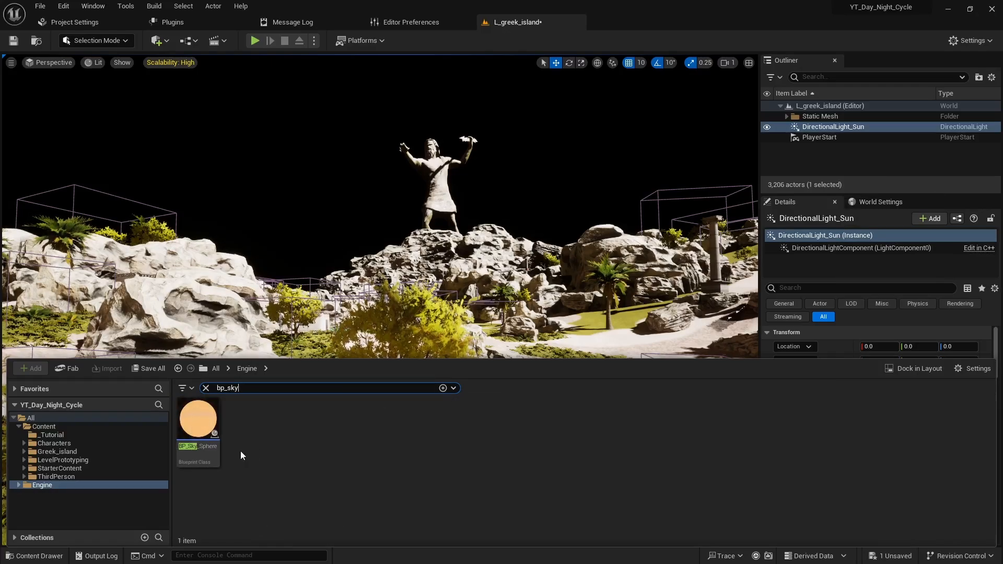
pyautogui.moveTo(204, 429); pyautogui.dragTo(277, 242)
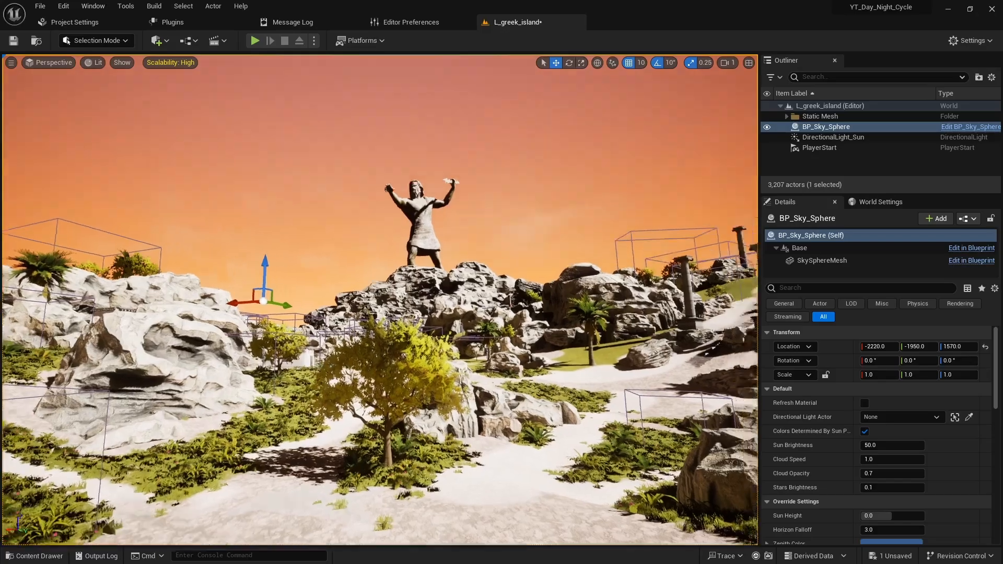
pyautogui.moveTo(277, 241); pyautogui.dragTo(252, 254, button='right')
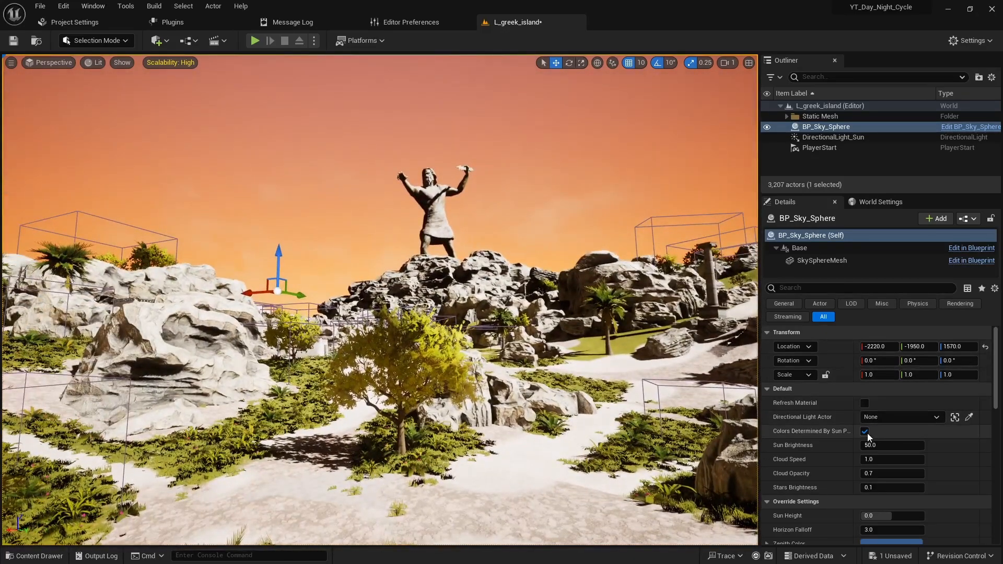
# - Set the sky sphere's Sun Height override to 1.0 and look up at the sun disc in the sky
pyautogui.scroll(-3, 867, 434)
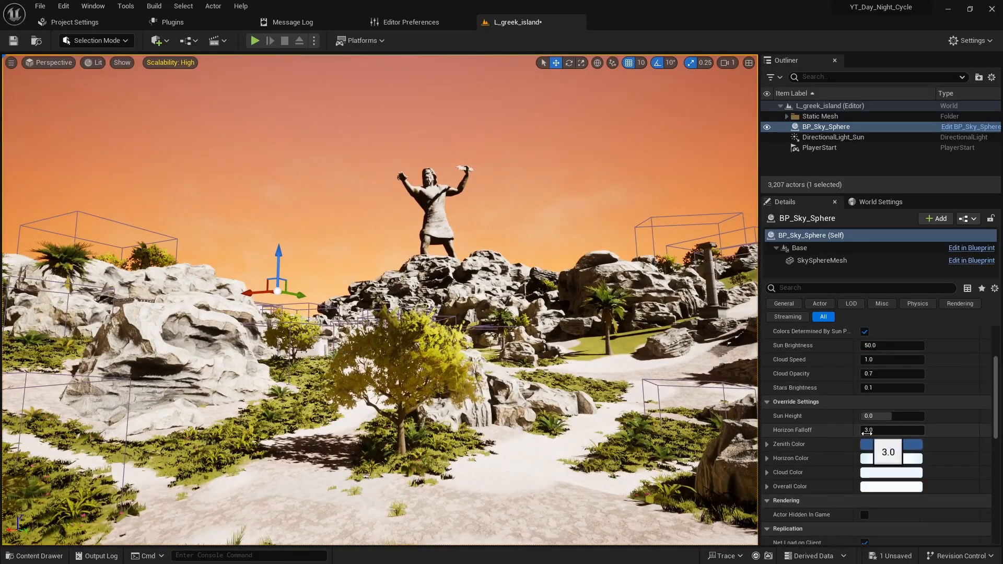
pyautogui.scroll(-1, 867, 434)
pyautogui.moveTo(888, 382); pyautogui.dragTo(918, 382)
pyautogui.moveTo(522, 313); pyautogui.dragTo(720, 261, button='right')
pyautogui.moveTo(381, 366); pyautogui.dragTo(382, 288, button='right')
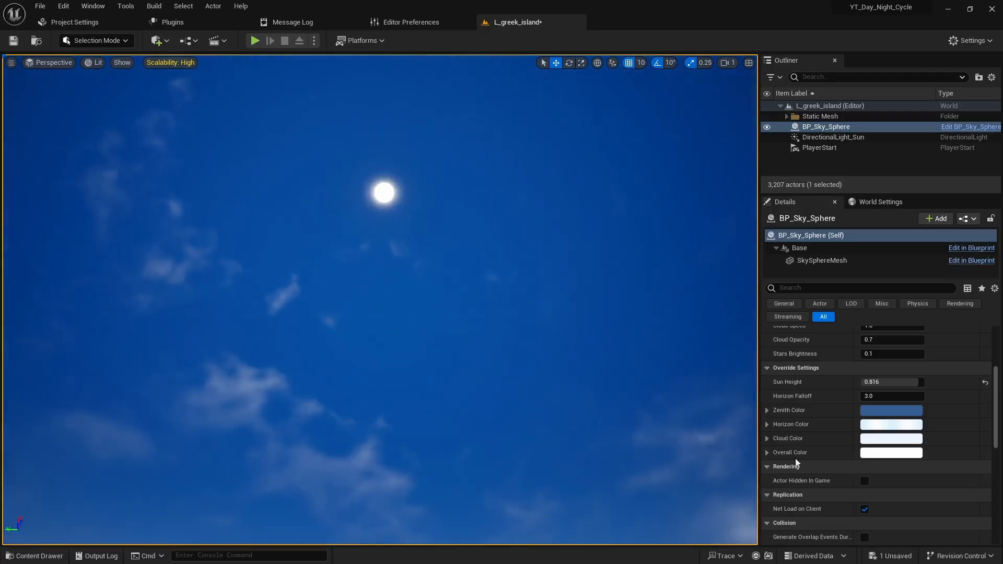
pyautogui.moveTo(907, 382)
pyautogui.mouseDown()
pyautogui.moveTo(883, 382)
pyautogui.moveTo(924, 382)
pyautogui.mouseUp()
pyautogui.moveTo(499, 431); pyautogui.dragTo(499, 387, button='right')
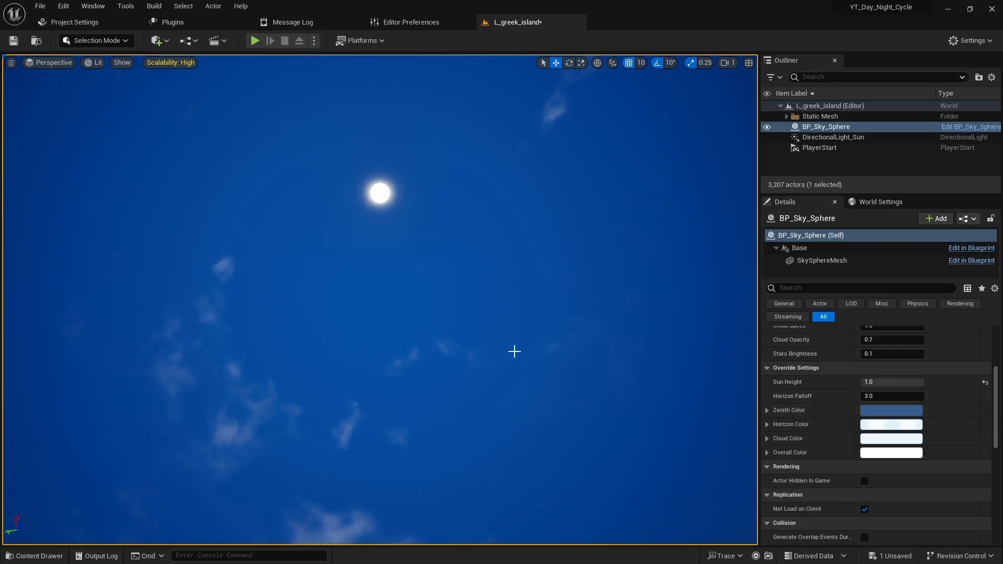
pyautogui.moveTo(513, 351); pyautogui.dragTo(514, 372, button='right')
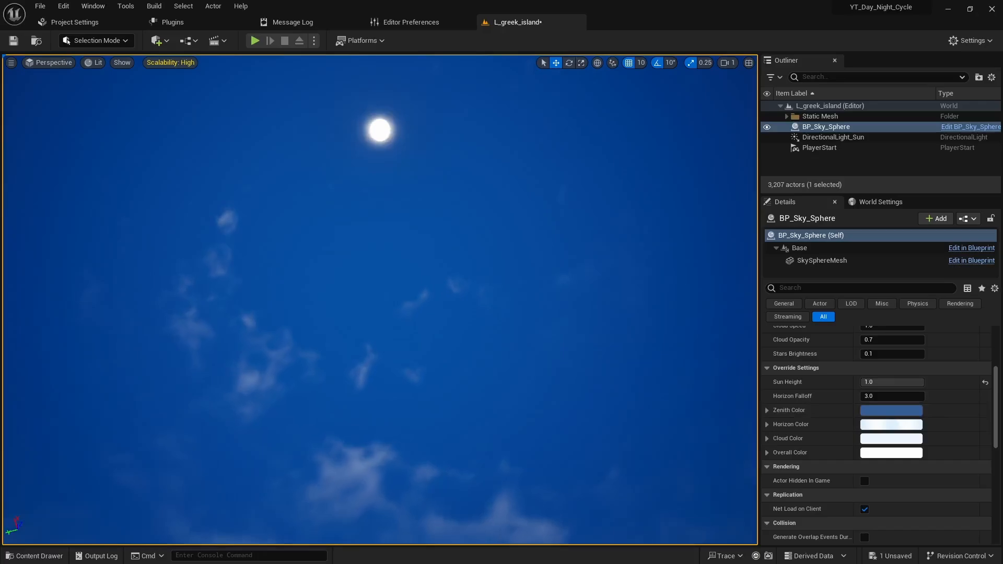
# - Try lowering the sky sphere's Sun Height override to 0.104 for a sunset and down to -1.0 for a night sky
pyautogui.moveTo(655, 341); pyautogui.dragTo(654, 361, button='right')
pyautogui.moveTo(893, 382); pyautogui.dragTo(857, 382)
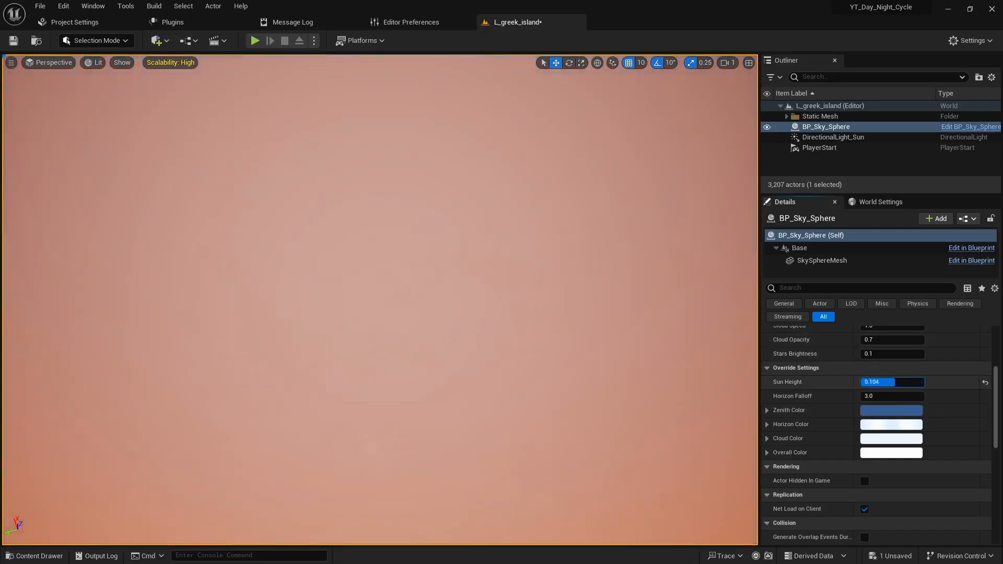
pyautogui.moveTo(515, 335); pyautogui.dragTo(515, 468, button='right')
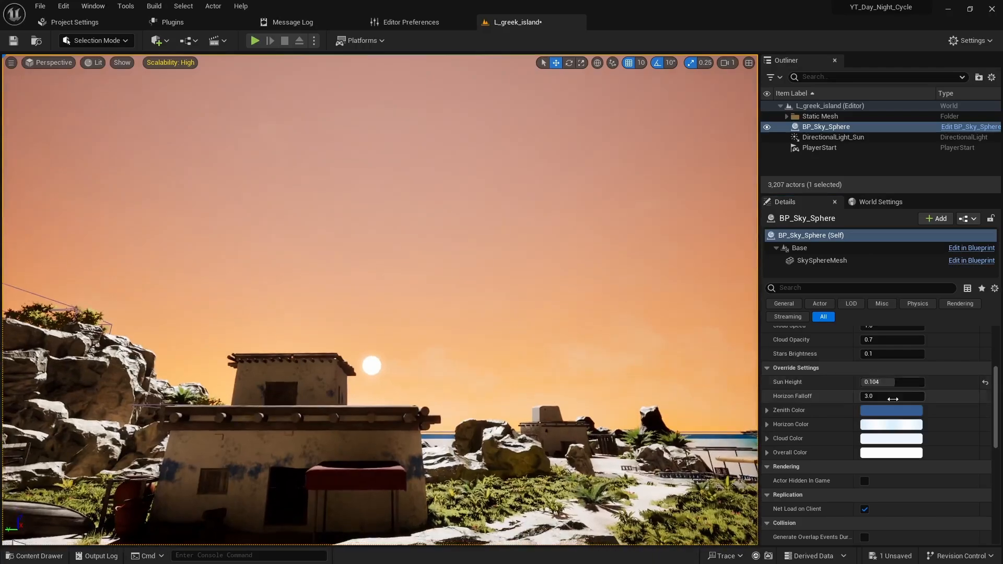
pyautogui.moveTo(890, 382); pyautogui.dragTo(882, 382)
pyautogui.moveTo(889, 383); pyautogui.dragTo(860, 382)
pyautogui.moveTo(558, 324); pyautogui.dragTo(532, 253, button='right')
# - Set the sky sphere's Stars Brightness to 1.0 and its Cloud Opacity to 1.0
pyautogui.click(887, 354)
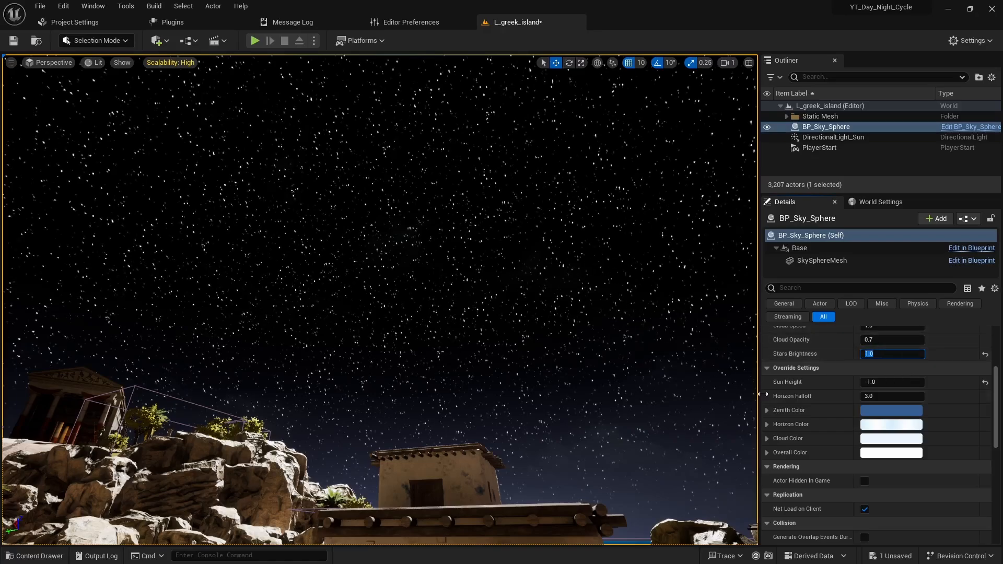
pyautogui.click(887, 339)
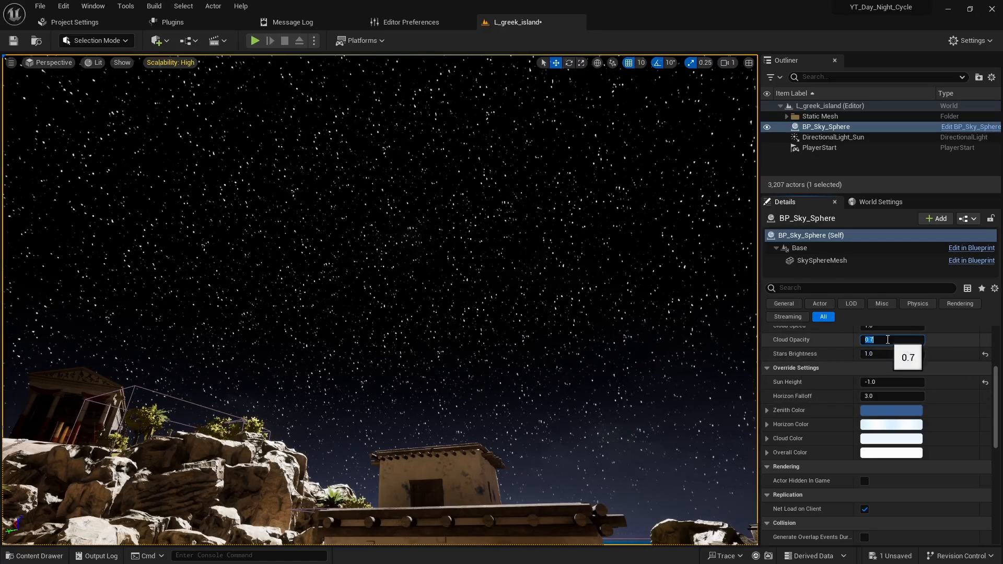
pyautogui.write('1')
pyautogui.press('Return')
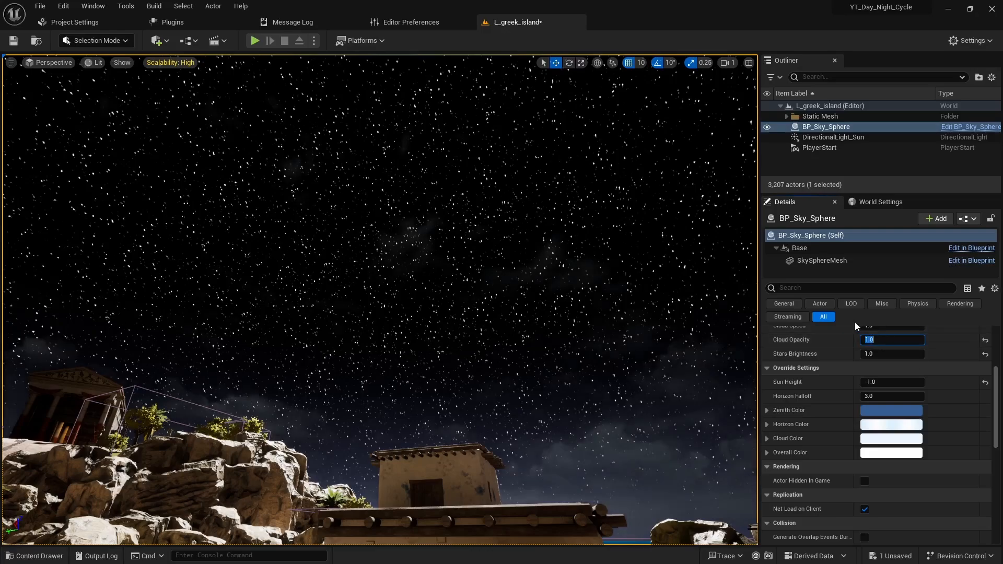
# - Set the sky sphere's Cloud Speed to 5.0
pyautogui.scroll(2, 841, 381)
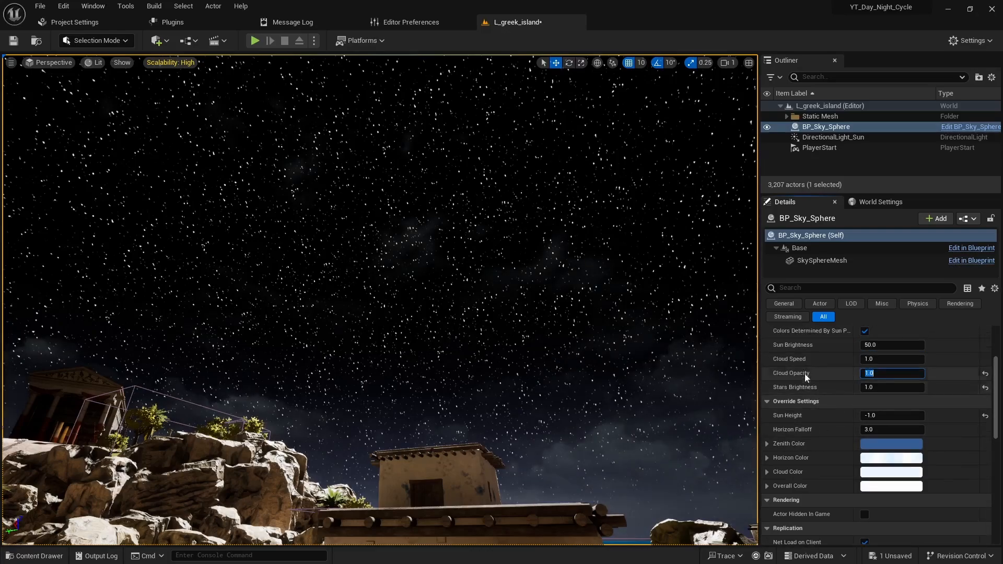
pyautogui.click(890, 361)
pyautogui.write('5')
pyautogui.press('Return')
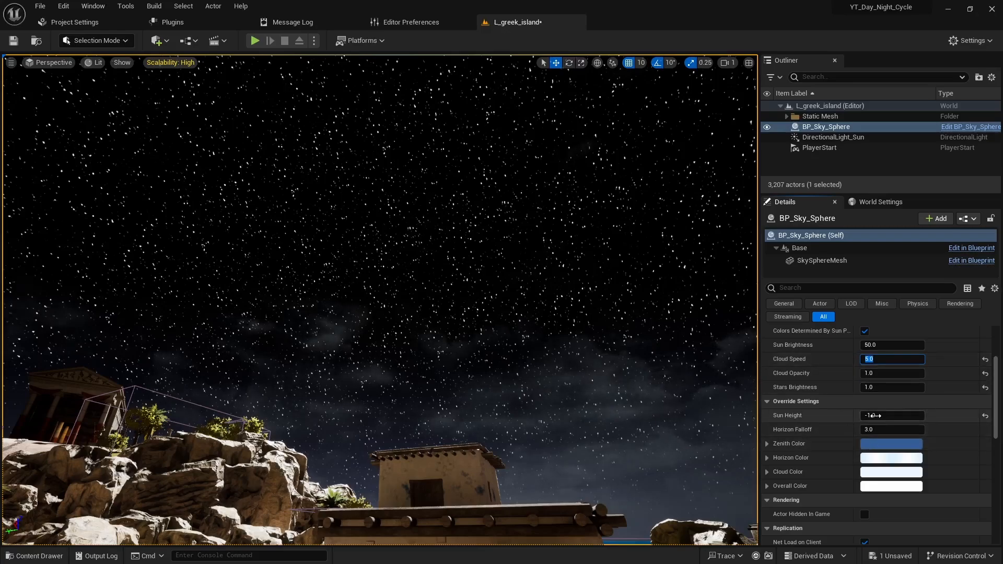
# - Raise the Sun Height override to about 0.52, try a different Sun Brightness, and reset the brightness to its default
pyautogui.moveTo(870, 415); pyautogui.dragTo(857, 394)
pyautogui.moveTo(888, 345)
pyautogui.mouseDown()
pyautogui.moveTo(982, 345)
pyautogui.moveTo(901, 345)
pyautogui.mouseUp()
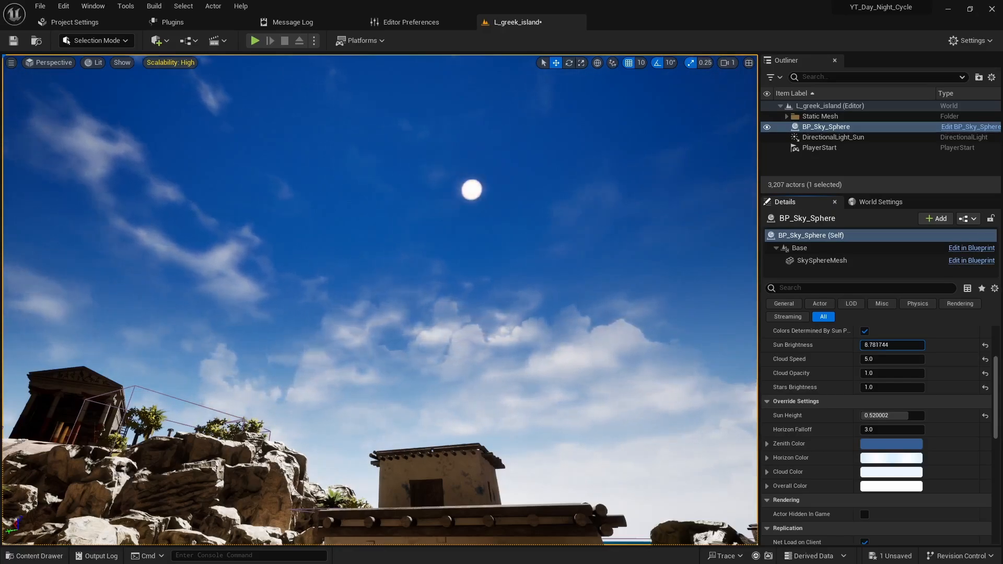
pyautogui.moveTo(909, 345); pyautogui.dragTo(910, 342)
pyautogui.click(985, 345)
# - Face the sun over the sea and lower the sky sphere's Sun Height override to about 0.39
pyautogui.moveTo(401, 325); pyautogui.dragTo(422, 335, button='right')
pyautogui.press('e')
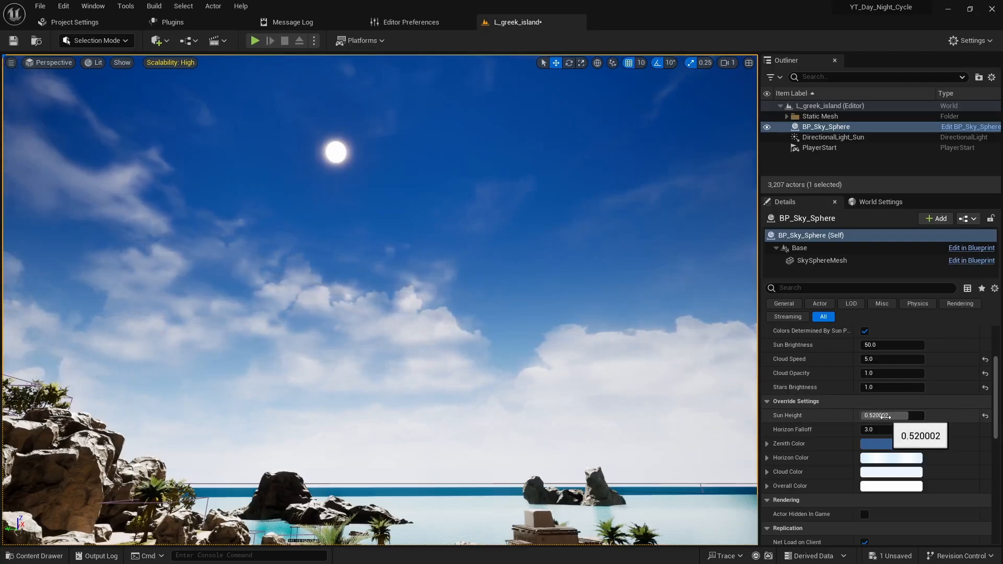
pyautogui.moveTo(881, 415)
pyautogui.mouseDown()
pyautogui.moveTo(889, 416)
pyautogui.moveTo(836, 415)
pyautogui.moveTo(894, 415)
pyautogui.mouseUp()
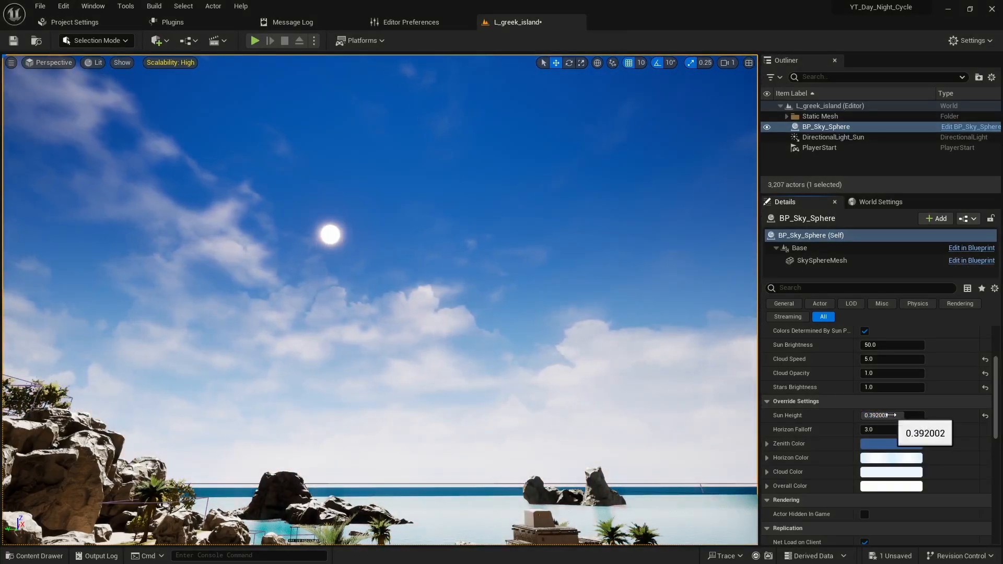
# - Assign DirectionalLight_Sun as the Directional Light Actor of BP_Sky_Sphere
pyautogui.click(825, 138)
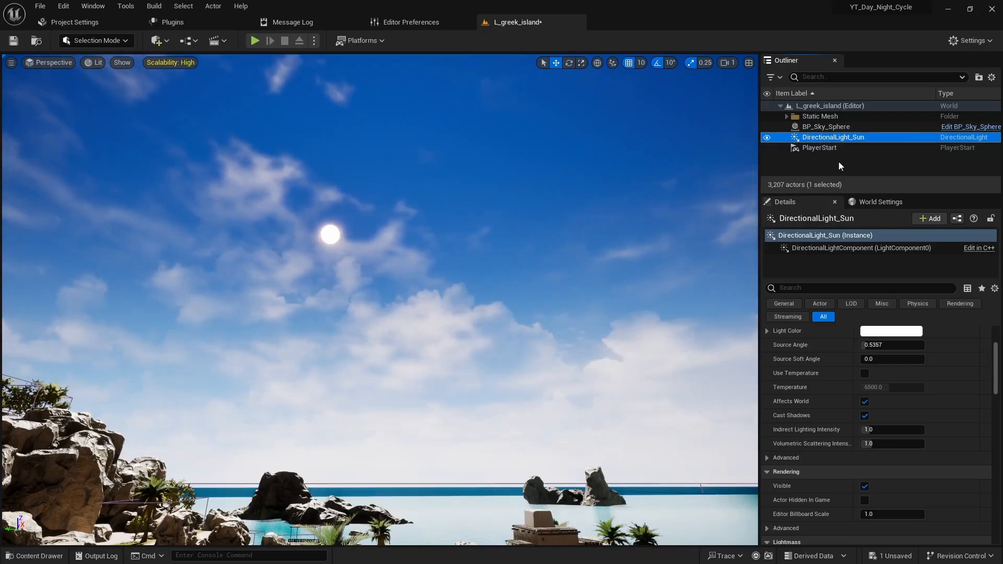
pyautogui.click(824, 127)
pyautogui.scroll(4, 846, 425)
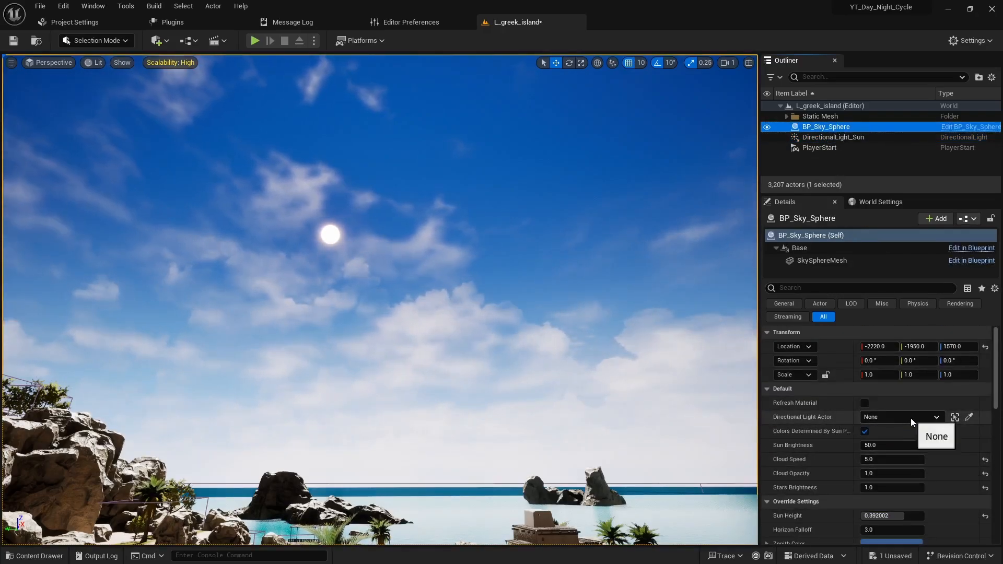
pyautogui.click(910, 418)
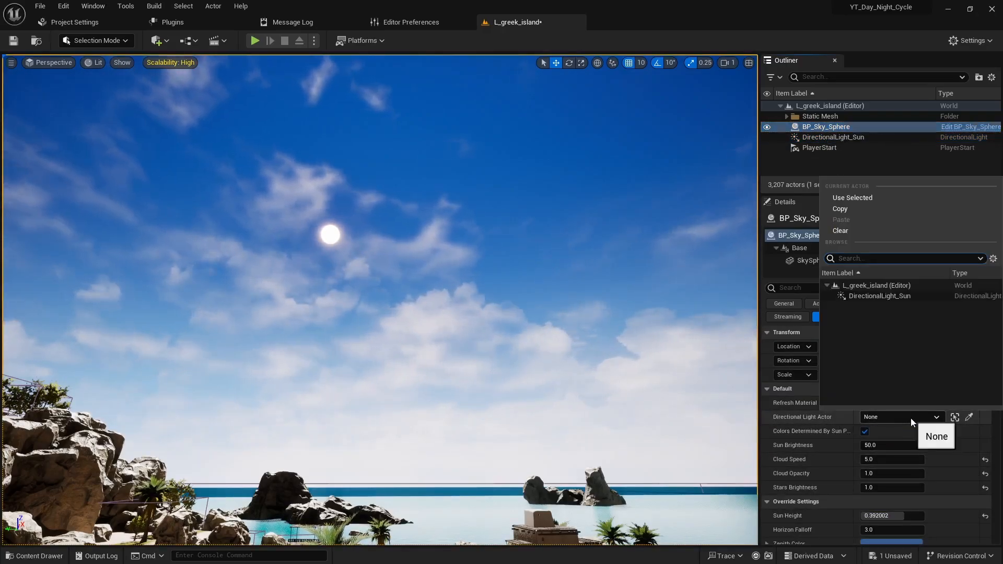
pyautogui.click(892, 296)
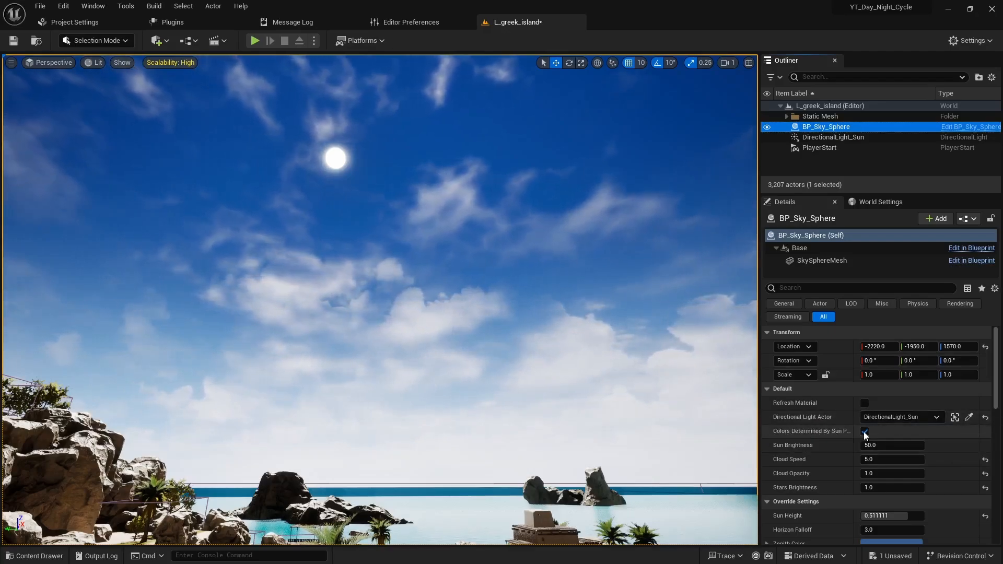
# - Try to change the sky sphere's Sun Height override while the directional light is assigned
pyautogui.scroll(-3, 847, 462)
pyautogui.scroll(-1, 867, 461)
pyautogui.moveTo(893, 433); pyautogui.dragTo(908, 433)
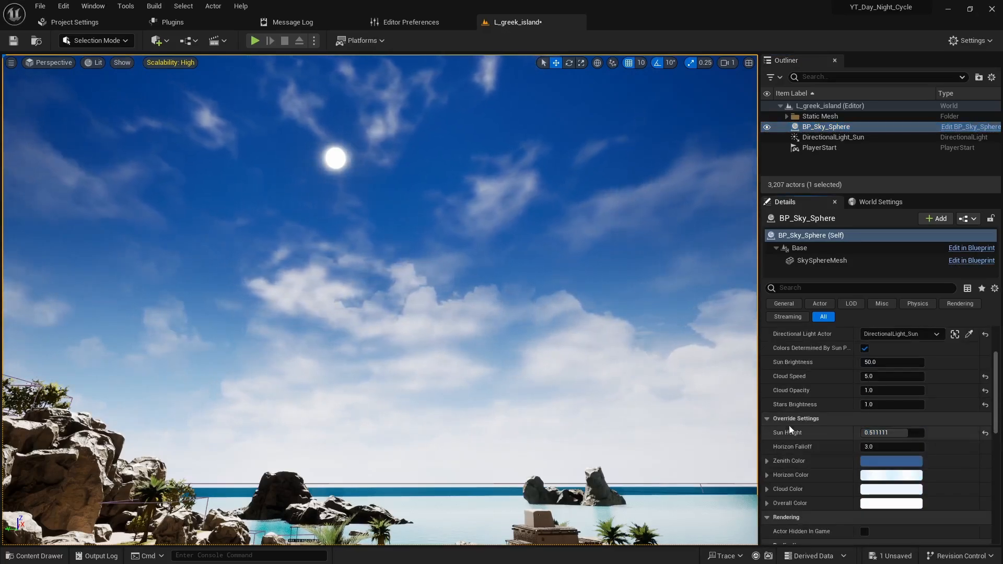
# - Set the Y rotation of DirectionalLight_Sun to about 360° so the light shines in from the horizon
pyautogui.click(835, 137)
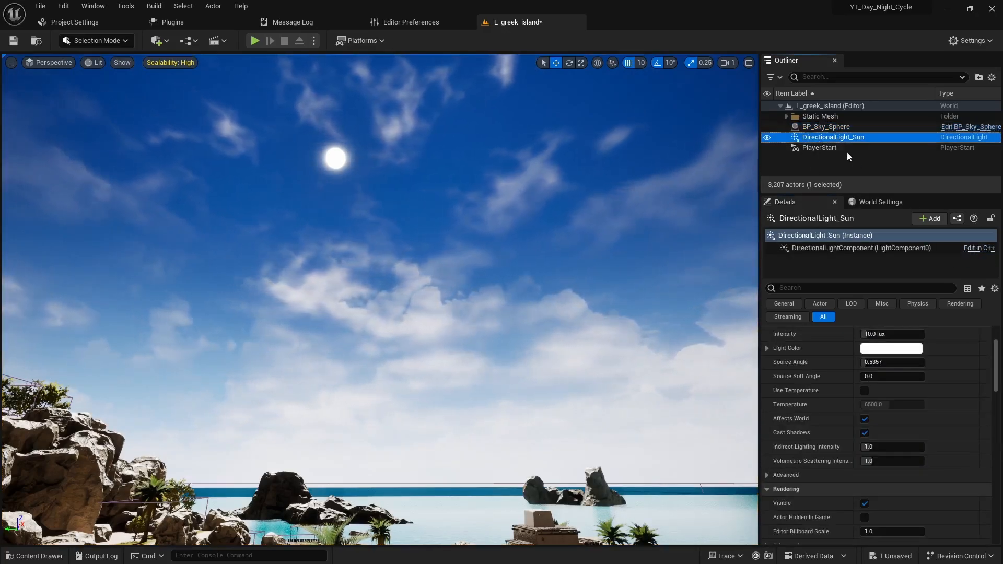
pyautogui.scroll(3, 832, 408)
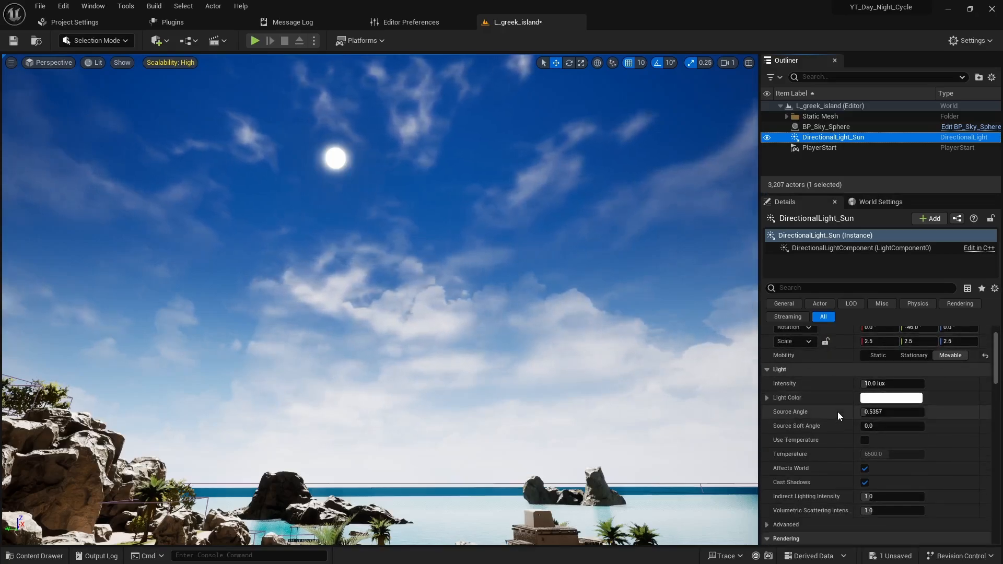
pyautogui.scroll(2, 837, 412)
pyautogui.moveTo(916, 361); pyautogui.dragTo(941, 361)
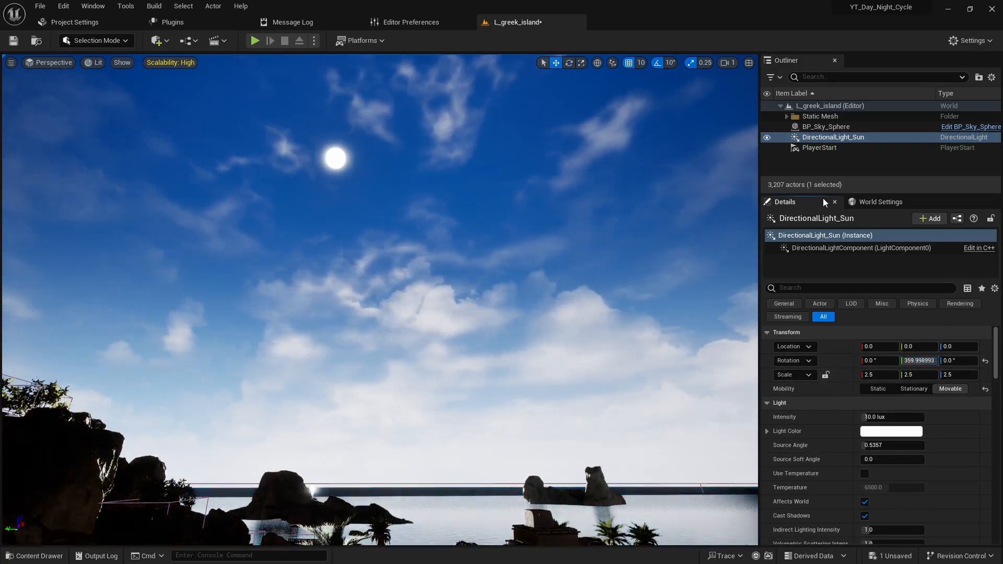
# - Refresh the material of BP_Sky_Sphere to match the sun light's rotation, and inspect the sunset across the island
pyautogui.click(823, 126)
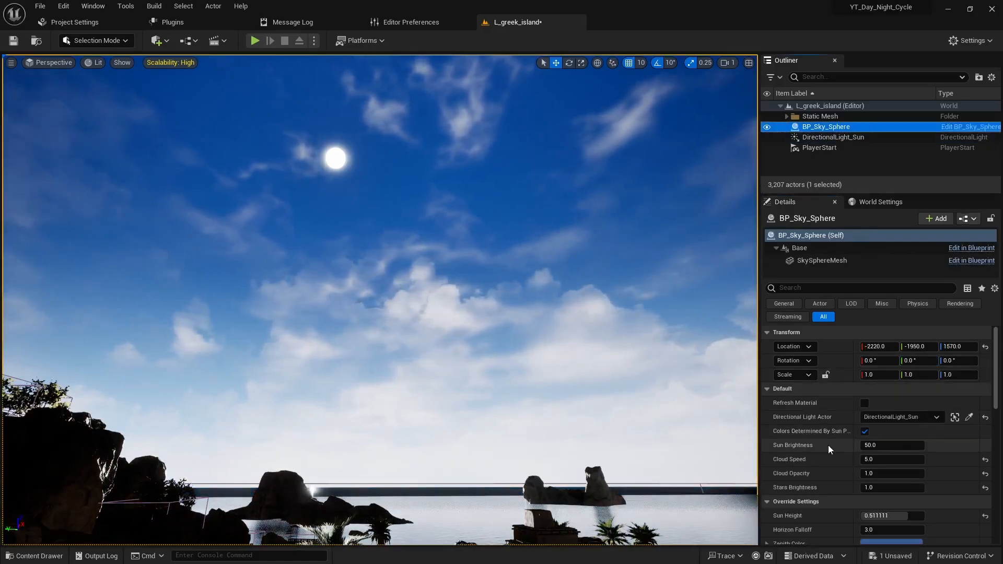
pyautogui.doubleClick(864, 403)
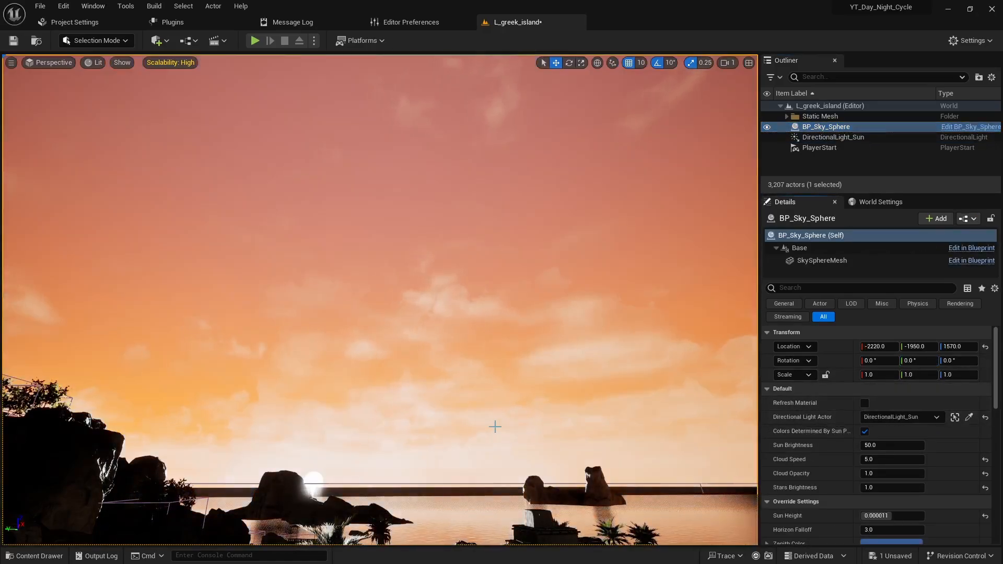
pyautogui.moveTo(437, 366); pyautogui.dragTo(393, 406, button='right')
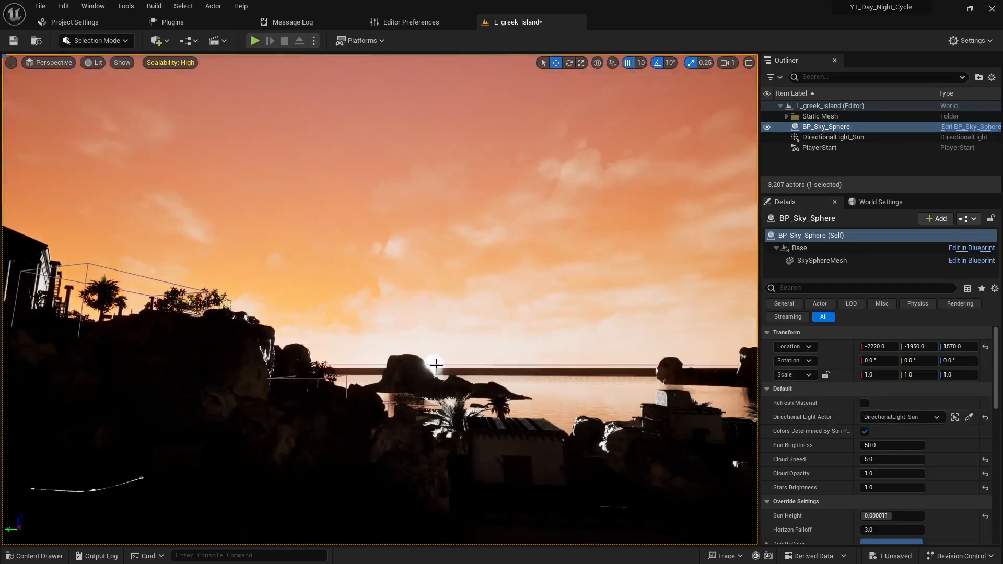
pyautogui.moveTo(449, 360); pyautogui.dragTo(516, 294, button='right')
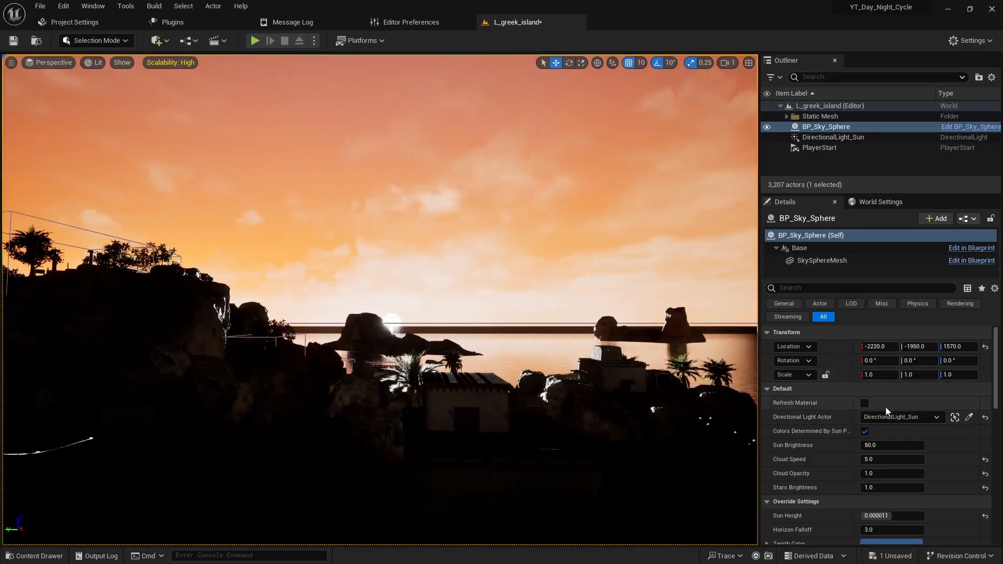
pyautogui.moveTo(523, 361); pyautogui.dragTo(458, 393, button='right')
pyautogui.press('d')
pyautogui.press('e')
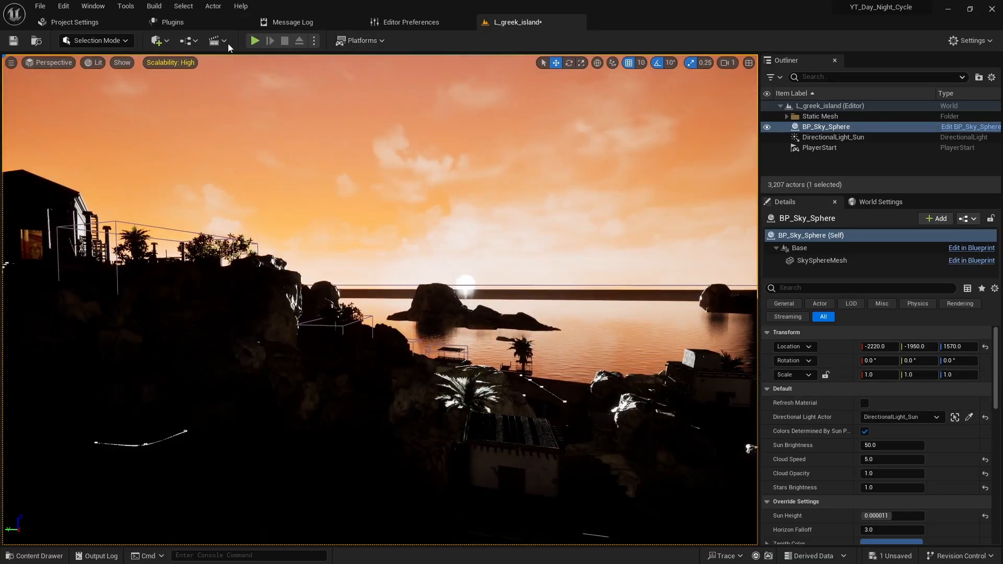
# - Open the Level Blueprint of L_greek_island and dock its window beside the level editor
pyautogui.click(190, 42)
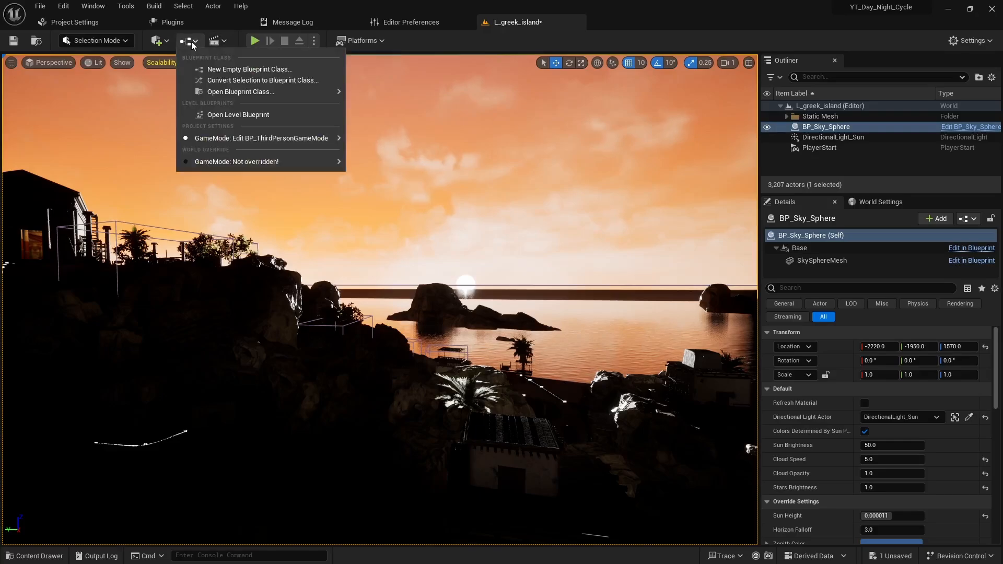
pyautogui.click(233, 115)
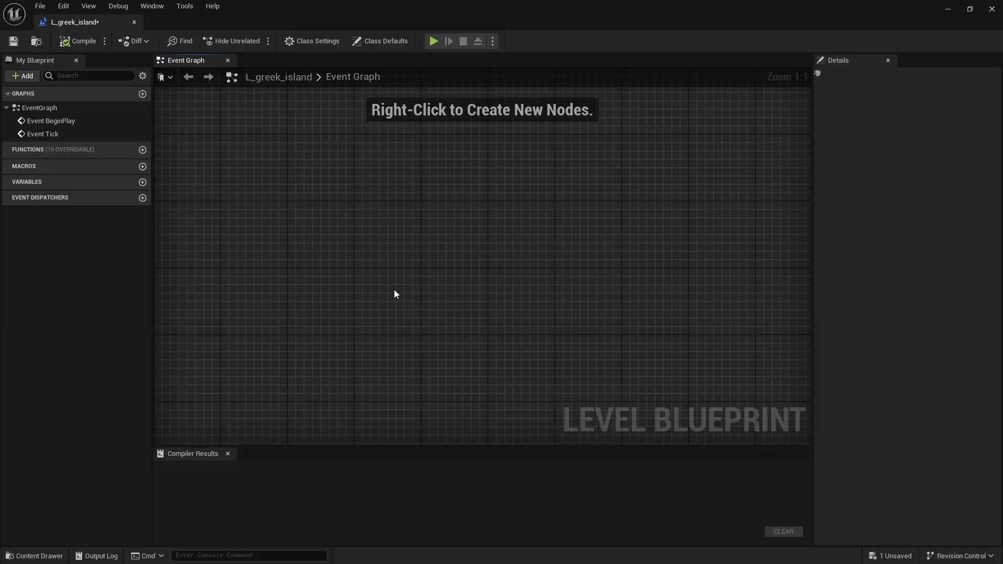
pyautogui.moveTo(101, 22); pyautogui.dragTo(652, 17)
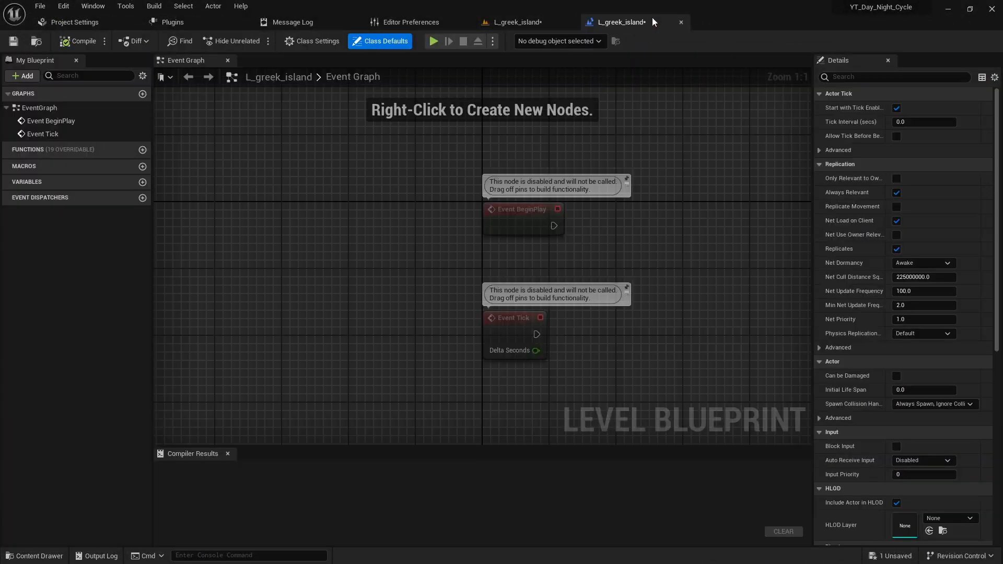
# - Add a custom event named Sun to the event graph and align it above Event BeginPlay
pyautogui.moveTo(634, 238); pyautogui.dragTo(452, 332, button='right')
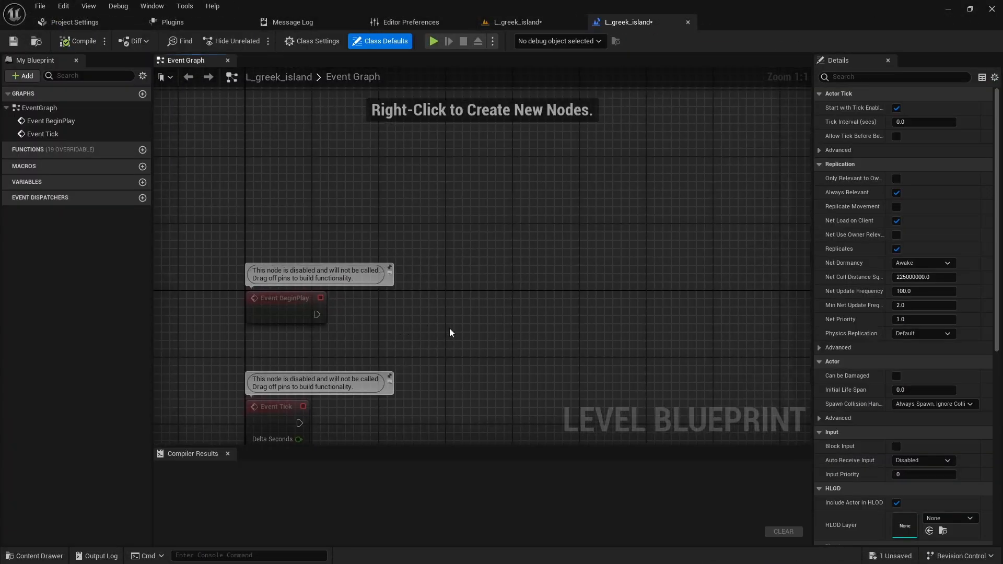
pyautogui.rightClick(264, 155)
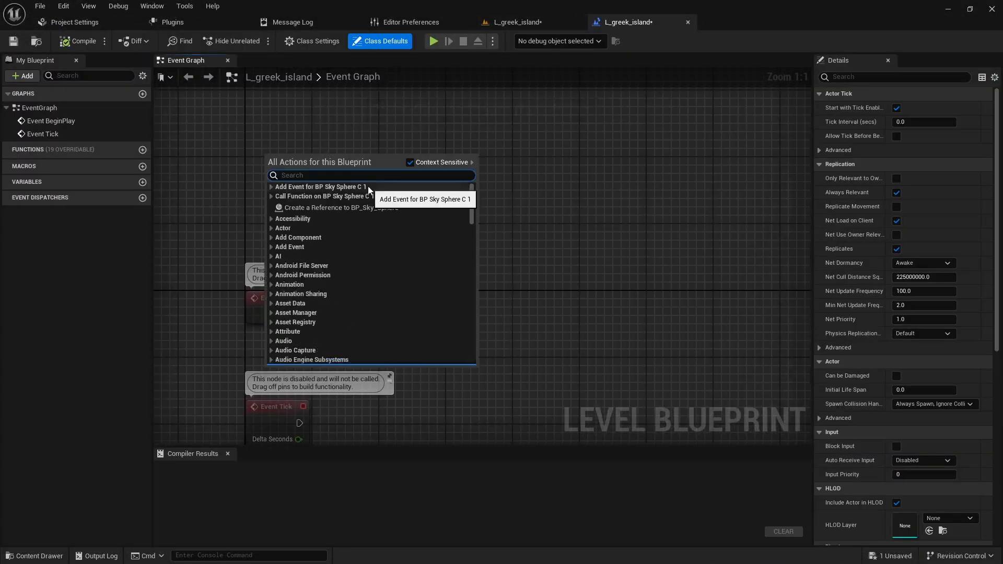
pyautogui.write('custom ev')
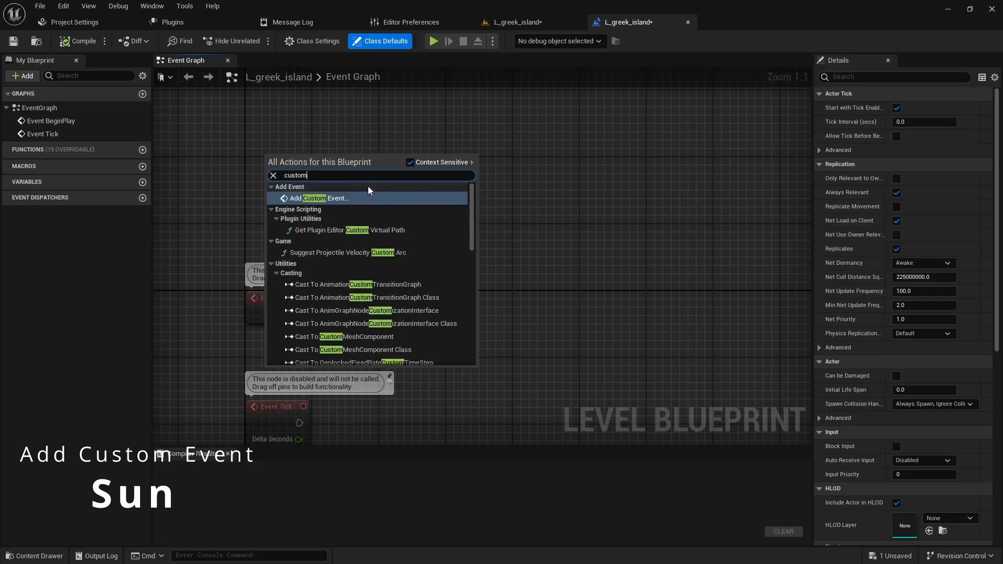
pyautogui.click(359, 198)
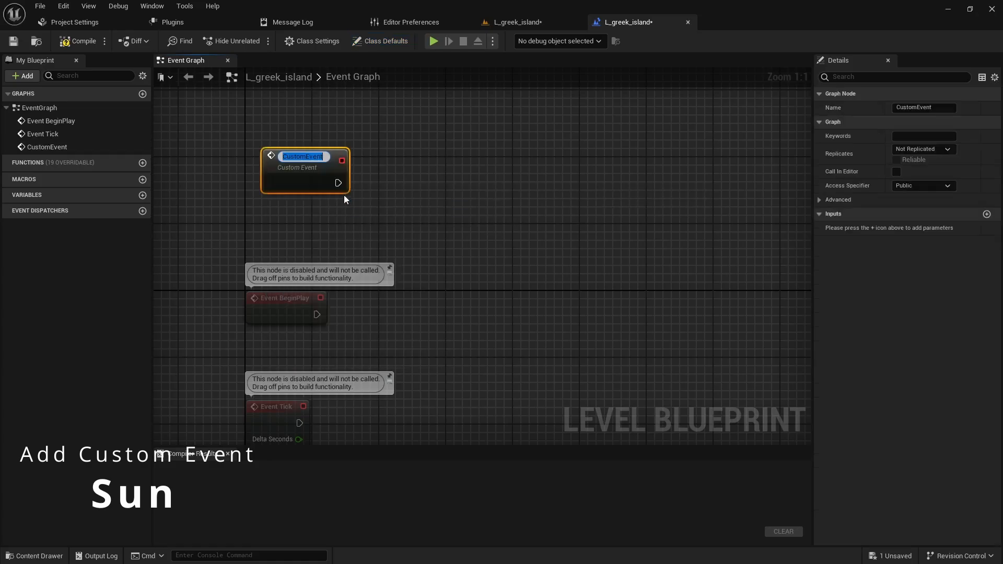
pyautogui.write('Sun')
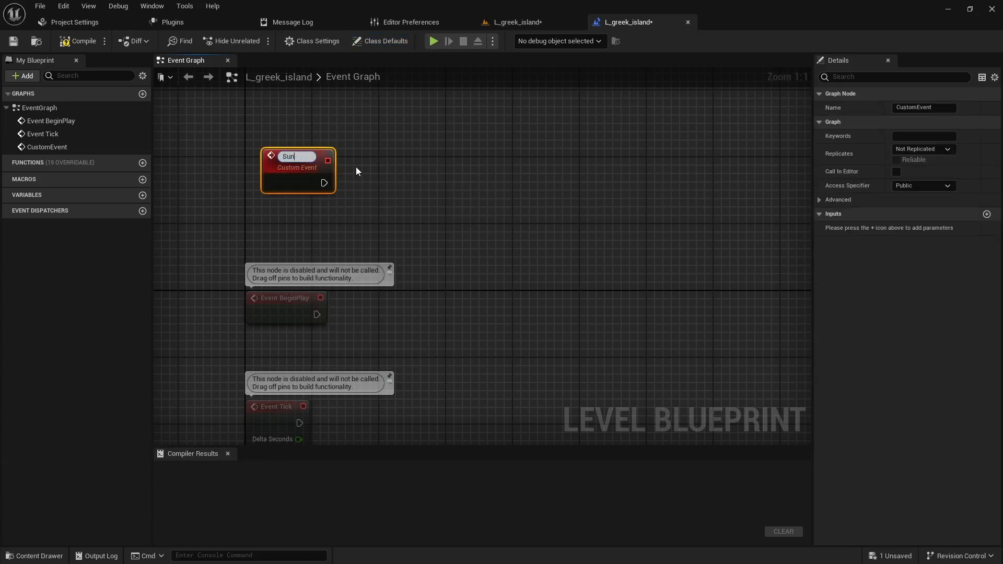
pyautogui.press('Return')
pyautogui.moveTo(478, 189); pyautogui.dragTo(454, 218, button='right')
pyautogui.moveTo(269, 184); pyautogui.dragTo(258, 158)
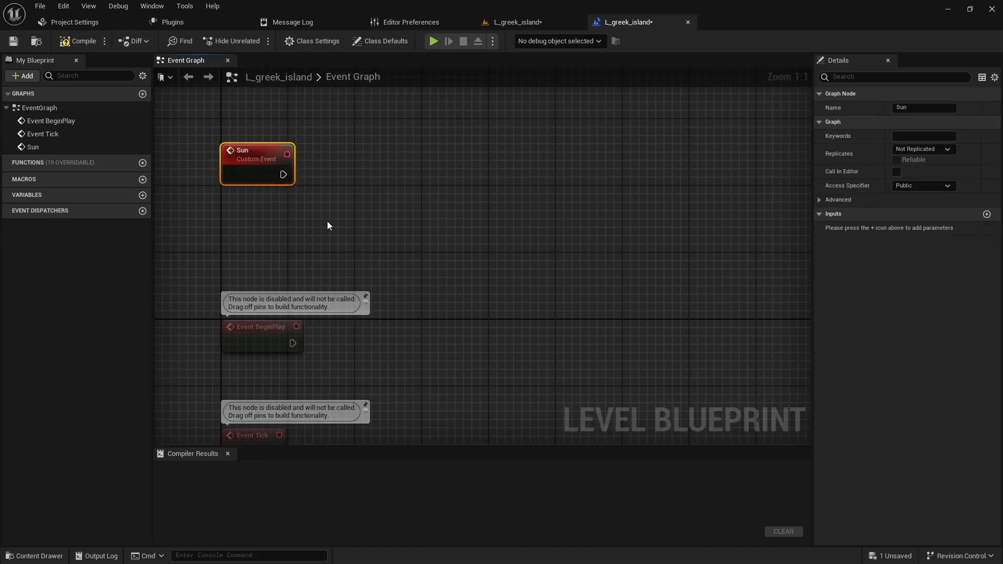
# - Call the Sun event from the execution output of Event BeginPlay
pyautogui.moveTo(469, 320); pyautogui.dragTo(449, 258, button='right')
pyautogui.moveTo(272, 280); pyautogui.dragTo(390, 277)
pyautogui.write('sun')
pyautogui.press('Return')
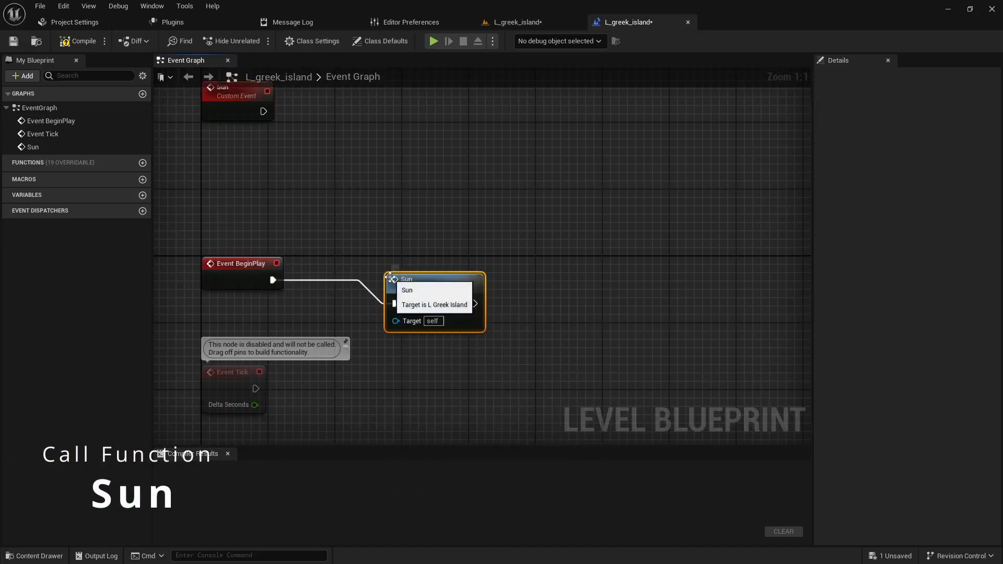
# - Add a timeline node named Timeline_Sun to the execution output of the Sun custom event
pyautogui.moveTo(392, 215); pyautogui.dragTo(394, 311, button='right')
pyautogui.moveTo(246, 221); pyautogui.dragTo(344, 204)
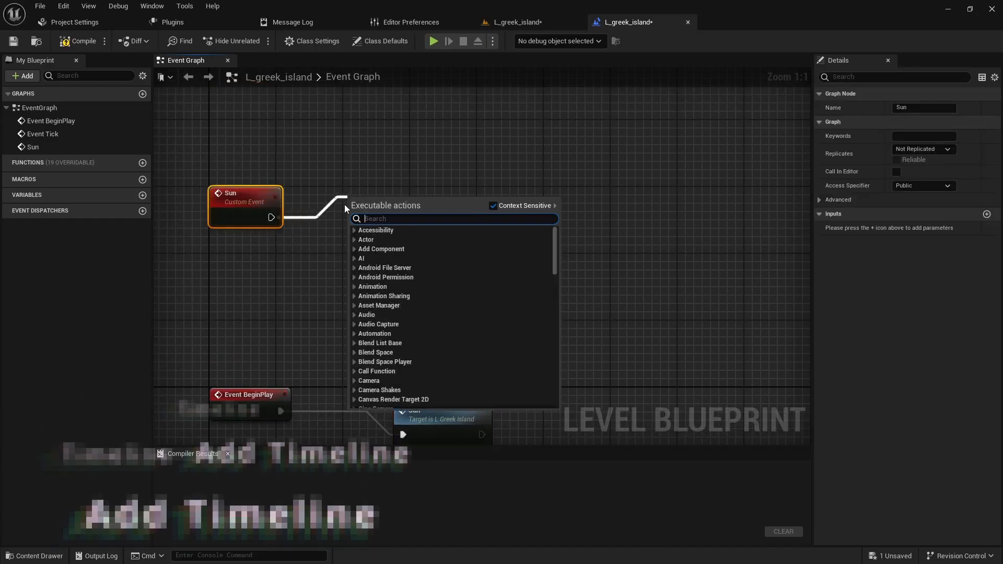
pyautogui.write('add timeline')
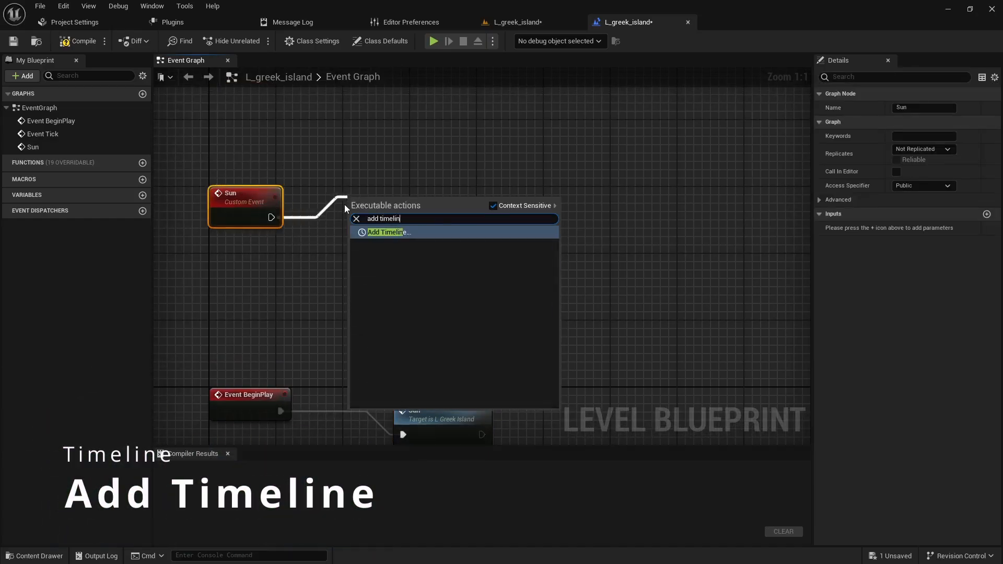
pyautogui.press('Return')
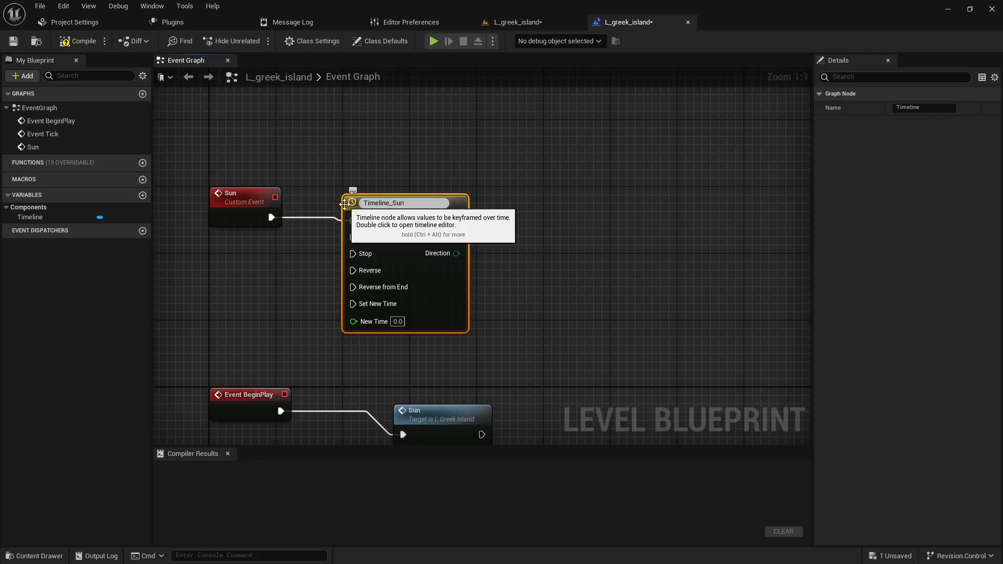
pyautogui.press('Return')
# - Reroute the Sun event's execution link to the Play from Start input of Timeline_Sun and align the timeline node
pyautogui.moveTo(427, 209); pyautogui.dragTo(434, 192)
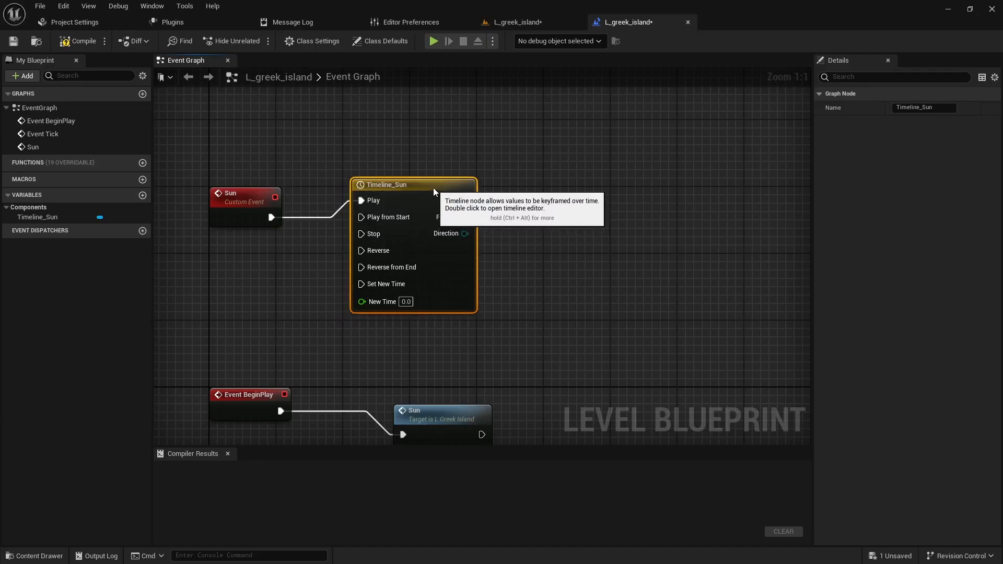
pyautogui.moveTo(349, 203)
pyautogui.keyDown('ctrl'); pyautogui.mouseDown()
pyautogui.moveTo(341, 212)
pyautogui.moveTo(360, 216)
pyautogui.mouseUp(); pyautogui.keyUp('ctrl')
pyautogui.moveTo(414, 197); pyautogui.dragTo(416, 189)
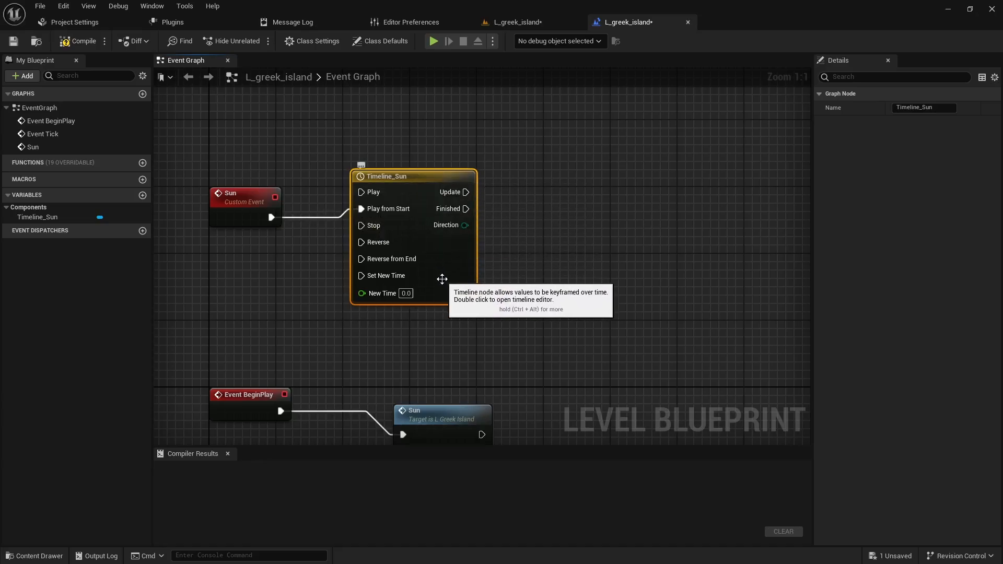
# - Create a reference to the level's DirectionalLight_Sun in the event graph and place it below Timeline_Sun
pyautogui.moveTo(530, 273); pyautogui.dragTo(485, 309, button='right')
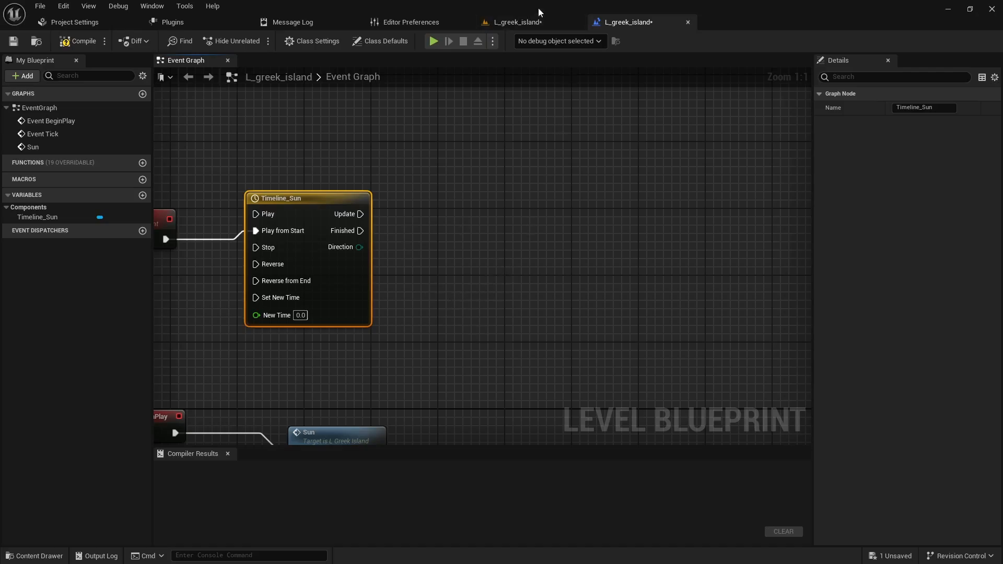
pyautogui.click(532, 23)
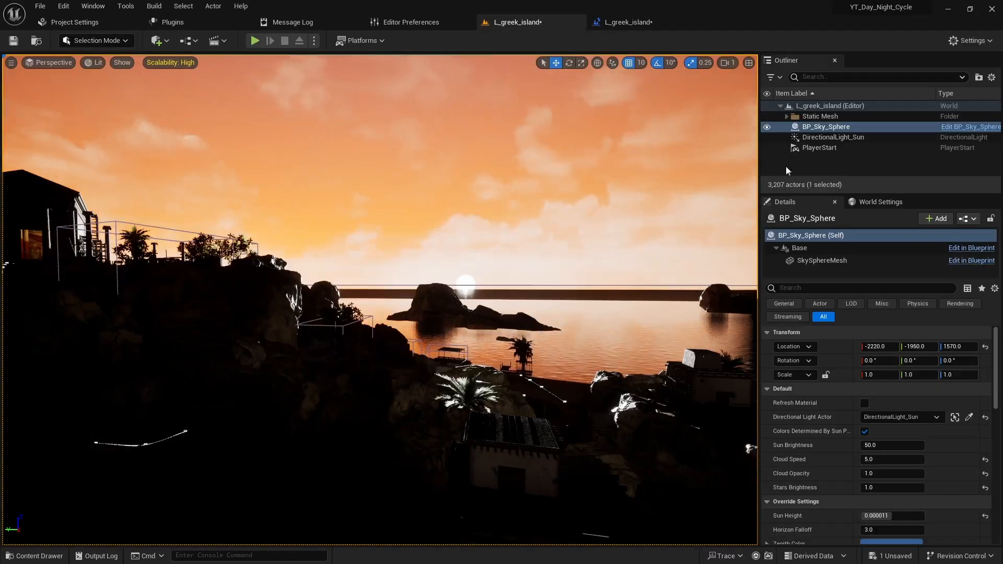
pyautogui.click(846, 137)
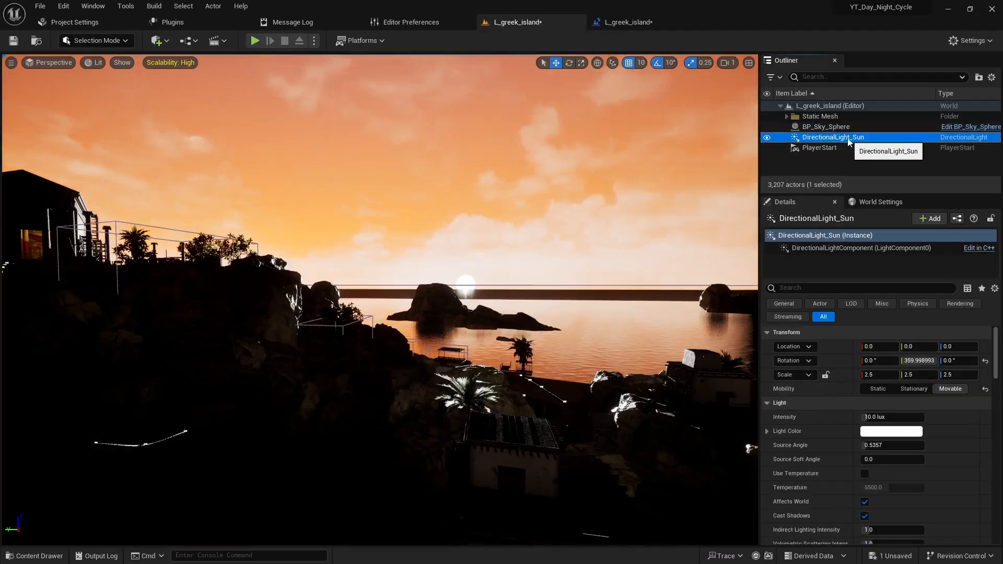
pyautogui.click(622, 23)
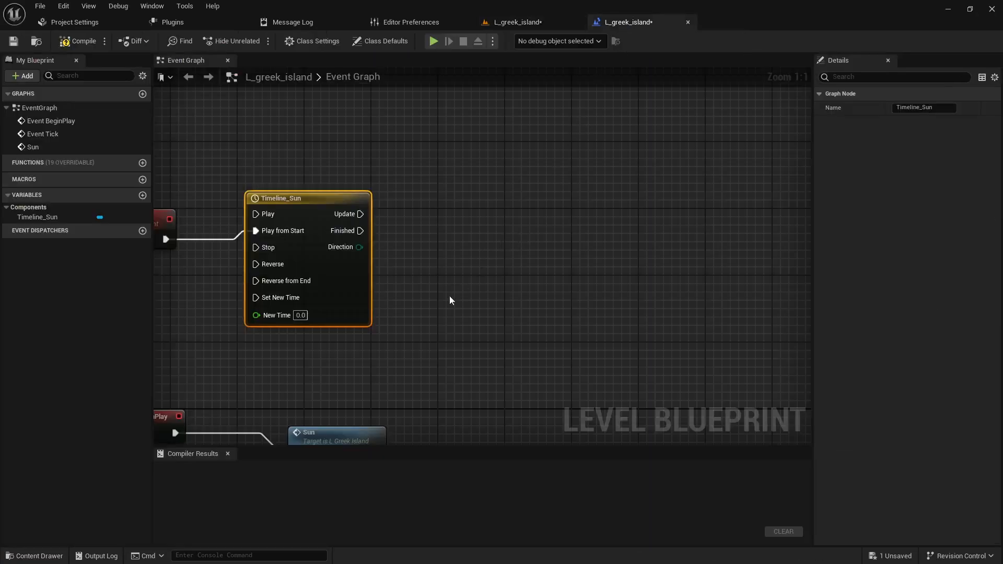
pyautogui.rightClick(437, 311)
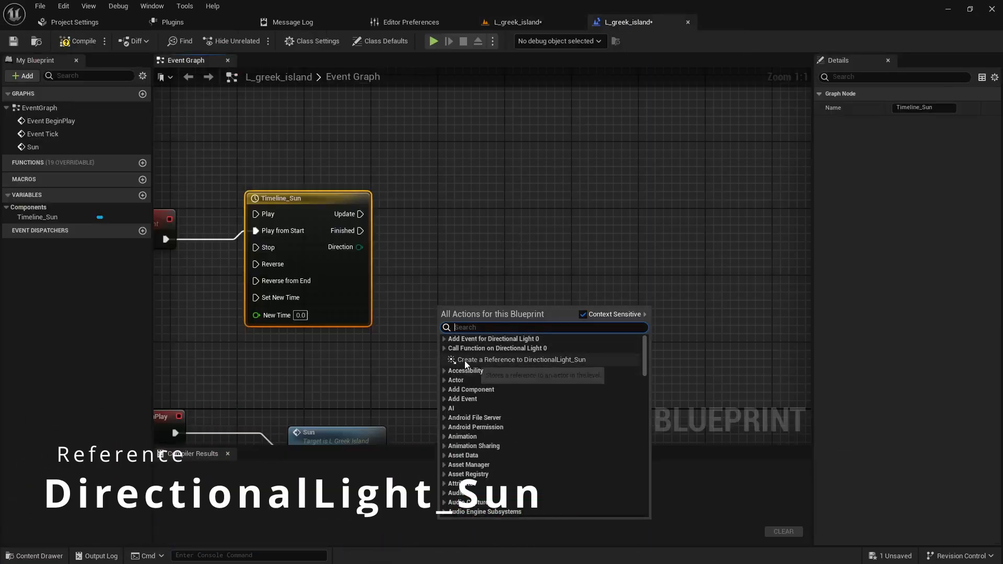
pyautogui.click(515, 359)
pyautogui.moveTo(450, 305); pyautogui.dragTo(324, 348)
# - Add a Set World Rotation (LightComponent) node from the DirectionalLight_Sun reference and arrange it beside Timeline_Sun
pyautogui.moveTo(386, 352); pyautogui.dragTo(484, 247)
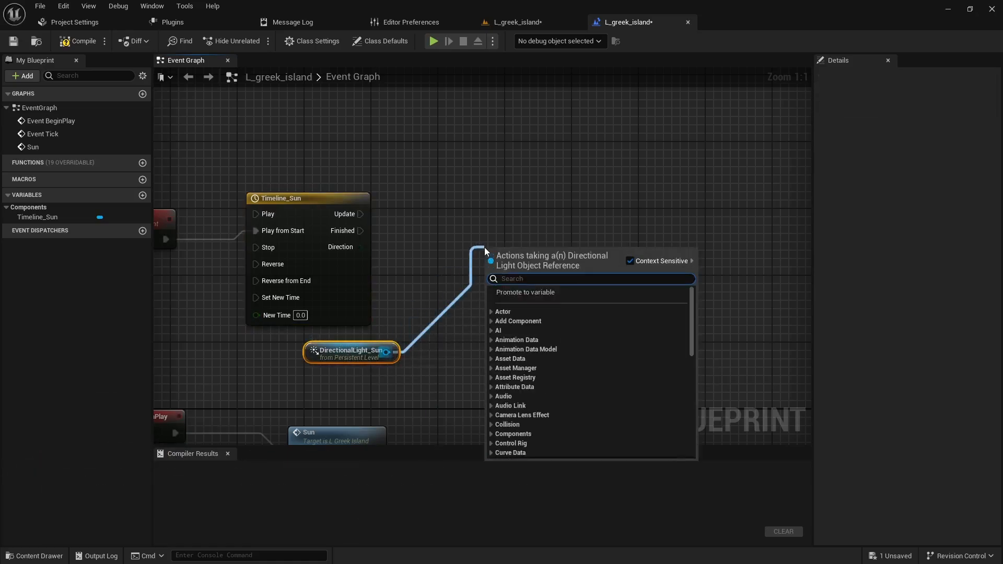
pyautogui.write('set world rotat')
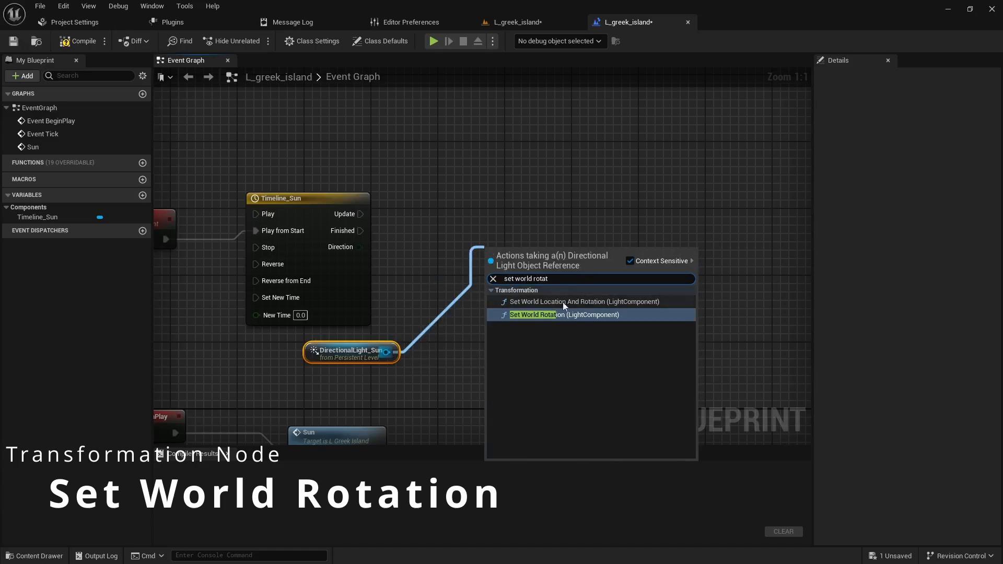
pyautogui.click(553, 315)
pyautogui.moveTo(460, 250); pyautogui.dragTo(455, 354)
pyautogui.click(452, 211)
pyautogui.moveTo(564, 217); pyautogui.dragTo(572, 183)
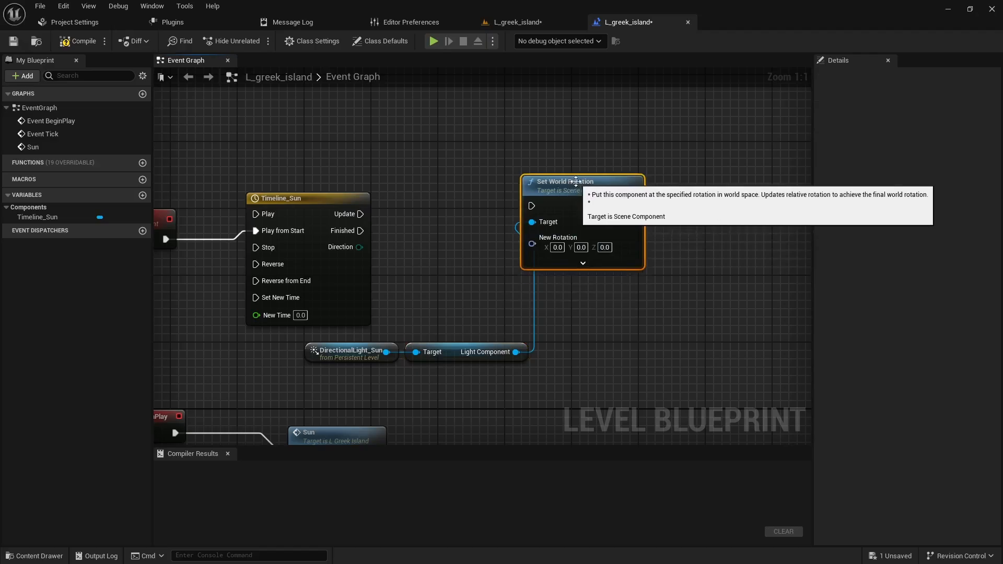
# - Split the New Rotation input of Set World Rotation into separate axes and space the node farther from Timeline_Sun
pyautogui.rightClick(533, 243)
pyautogui.click(554, 277)
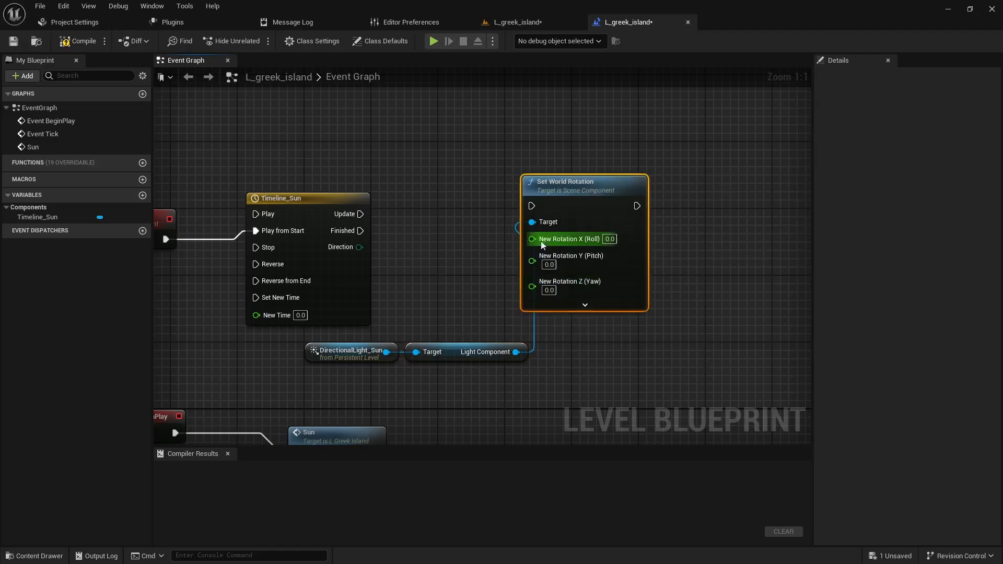
pyautogui.moveTo(575, 182); pyautogui.dragTo(617, 183)
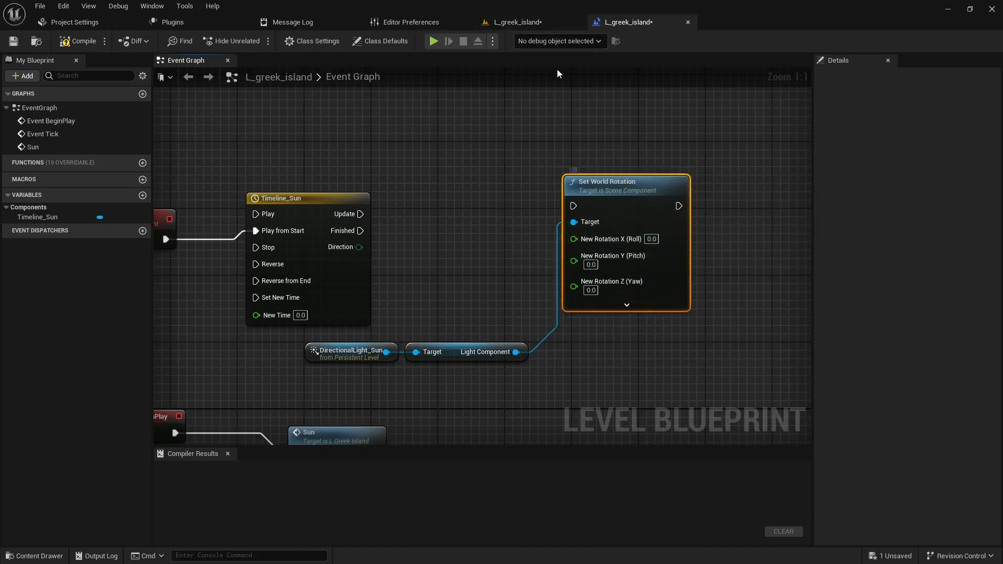
# - Rotate DirectionalLight_Sun in the level to about 216° on the Y axis, and return to the Level Blueprint
pyautogui.click(520, 22)
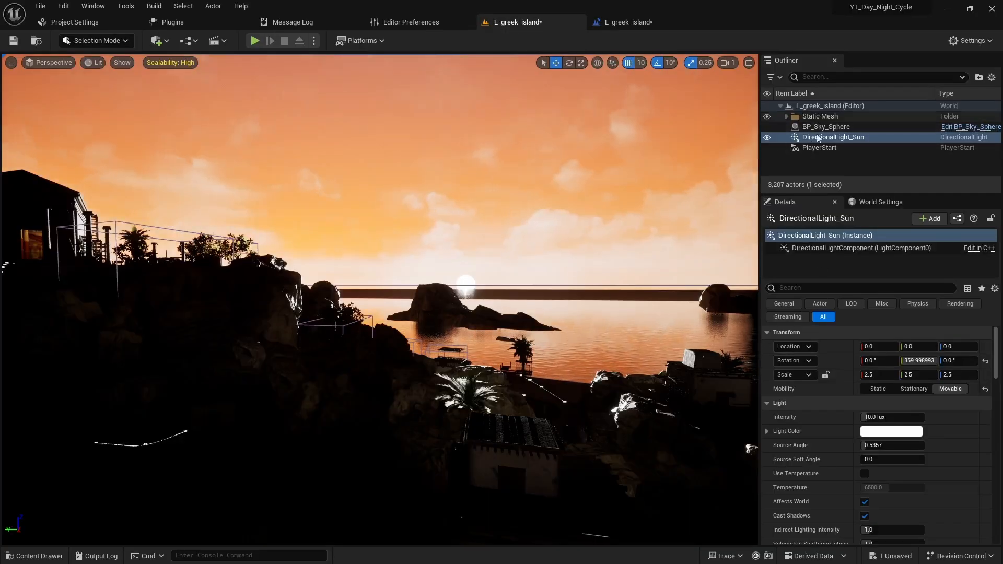
pyautogui.moveTo(919, 361); pyautogui.dragTo(863, 361)
pyautogui.moveTo(962, 361)
pyautogui.mouseDown()
pyautogui.moveTo(981, 361)
pyautogui.moveTo(941, 361)
pyautogui.mouseUp()
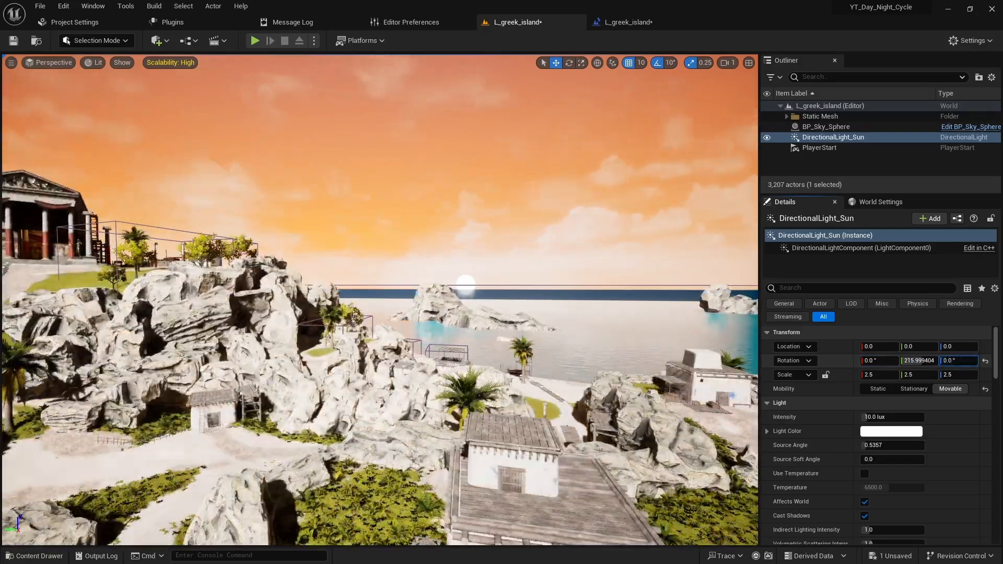
pyautogui.click(645, 22)
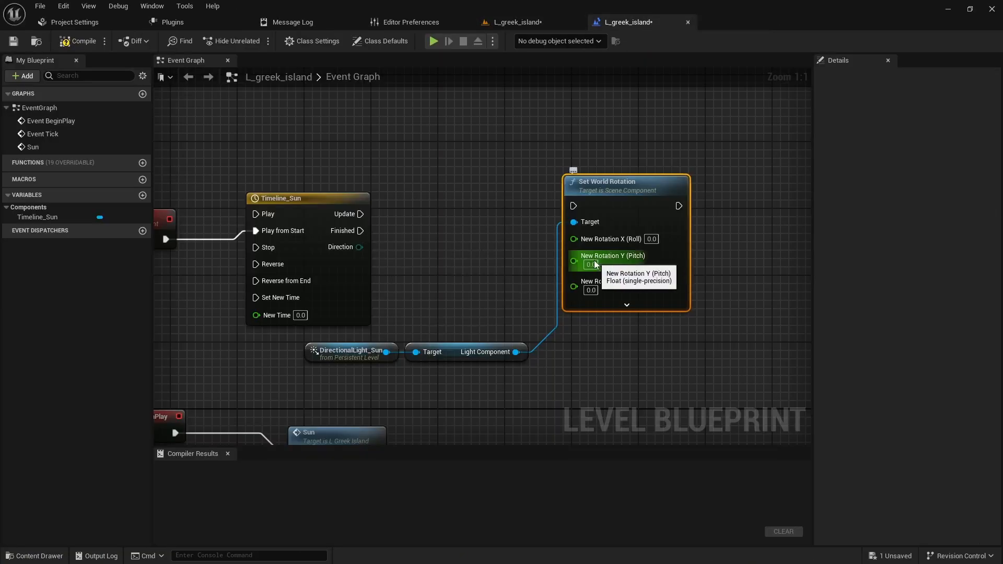
# - Open Timeline_Sun, add a float track named Sun Rotation, and set the timeline length to 60
pyautogui.moveTo(449, 283); pyautogui.dragTo(493, 264, button='right')
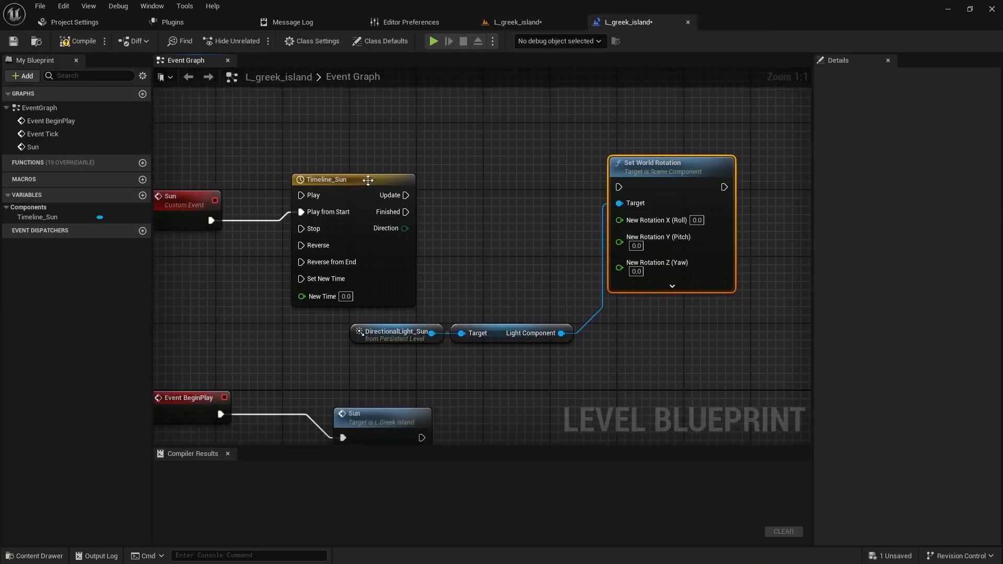
pyautogui.doubleClick(366, 178)
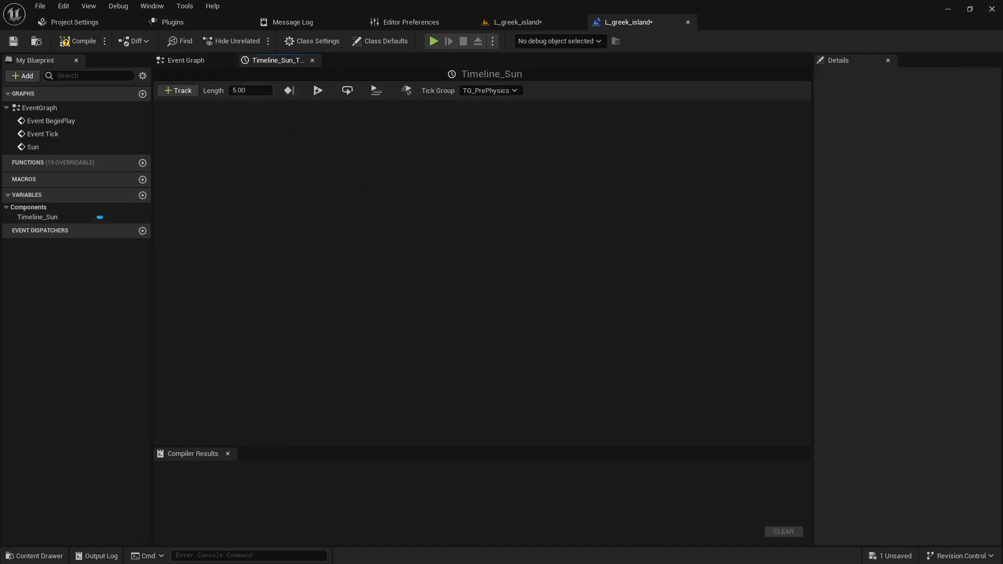
pyautogui.click(178, 91)
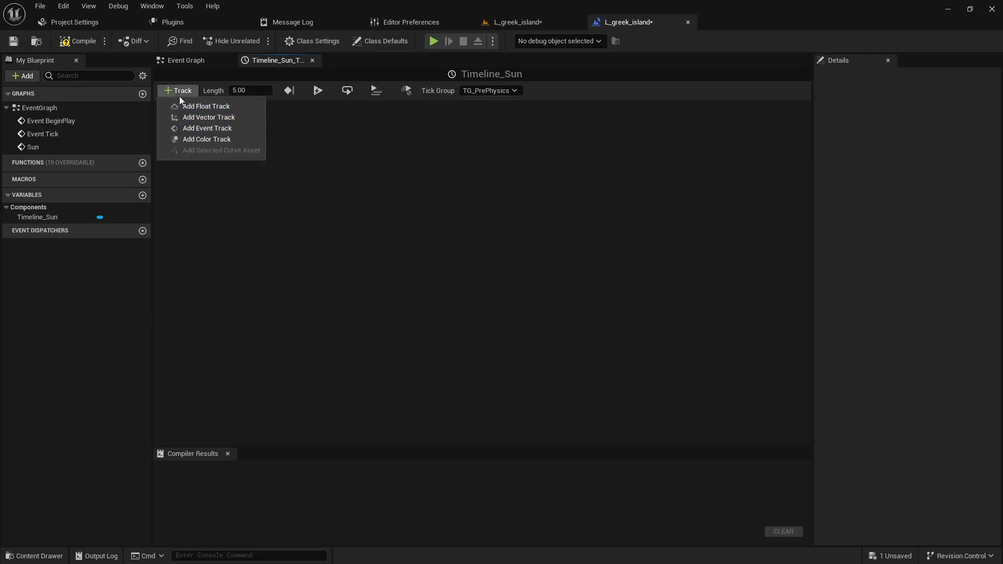
pyautogui.click(204, 106)
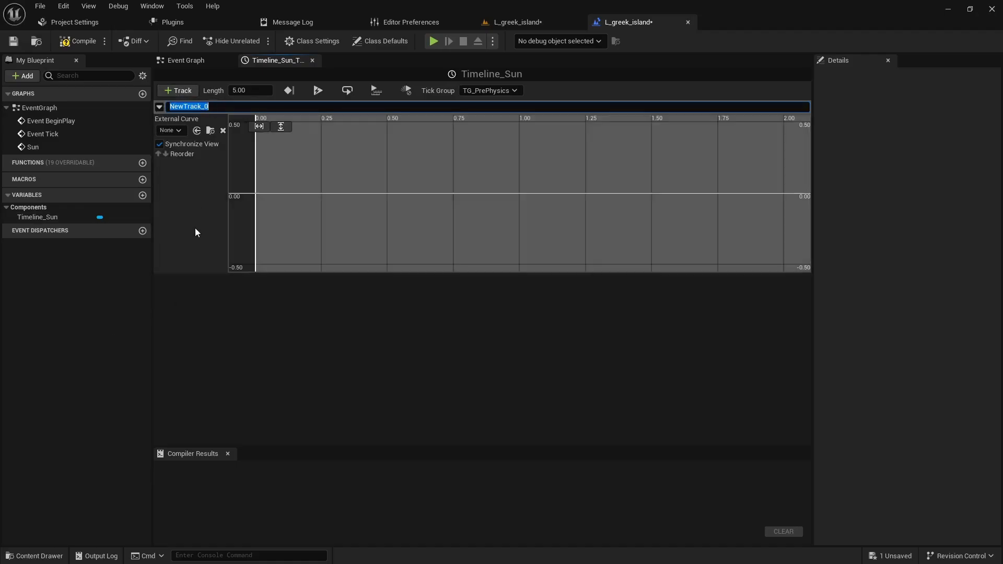
pyautogui.write('Sun Rotation')
pyautogui.press('Return')
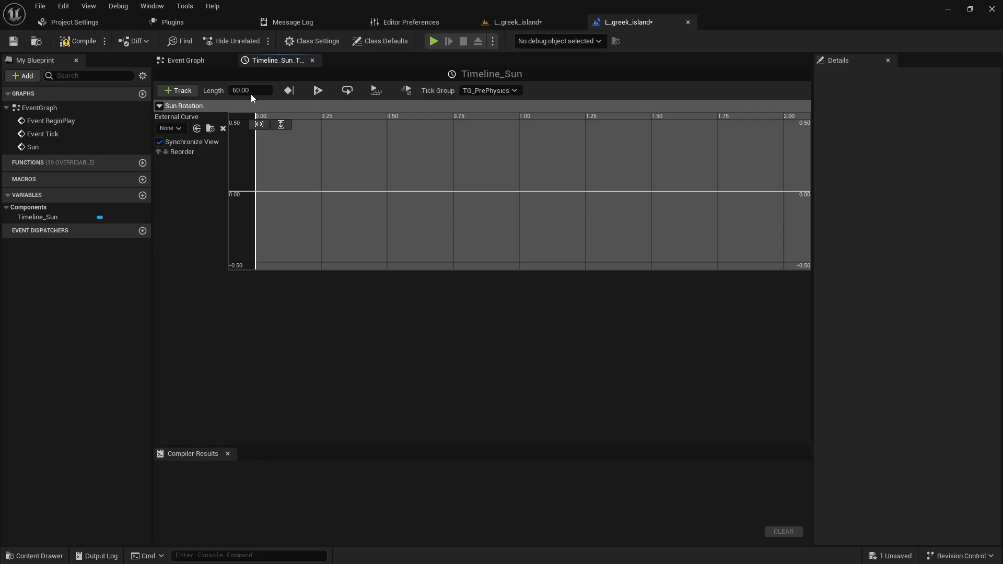
# - Add a key to the Sun Rotation track at time 0 with value 0
pyautogui.rightClick(322, 179)
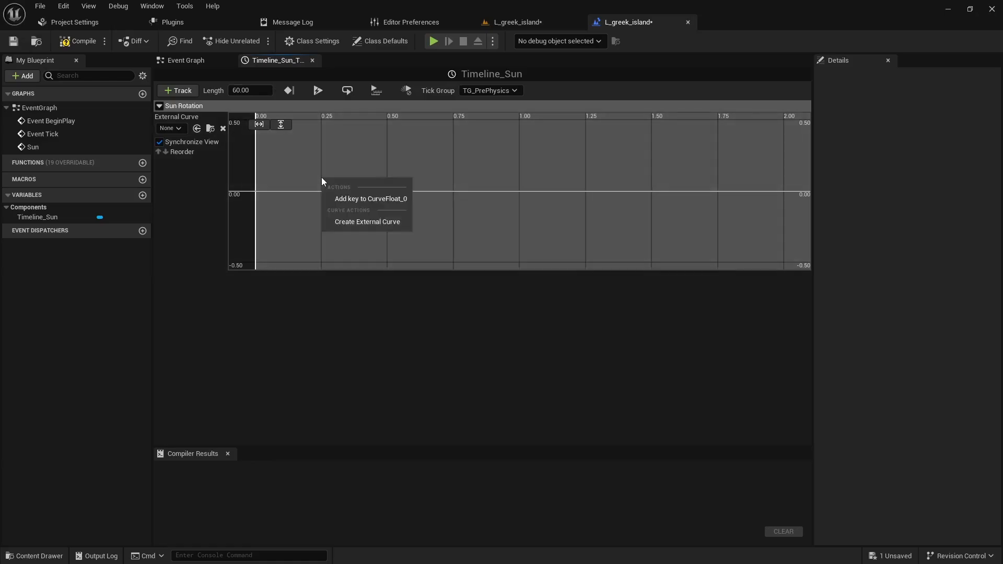
pyautogui.click(365, 201)
pyautogui.click(342, 126)
pyautogui.write('0')
pyautogui.press('Tab')
pyautogui.write('0')
pyautogui.press('Return')
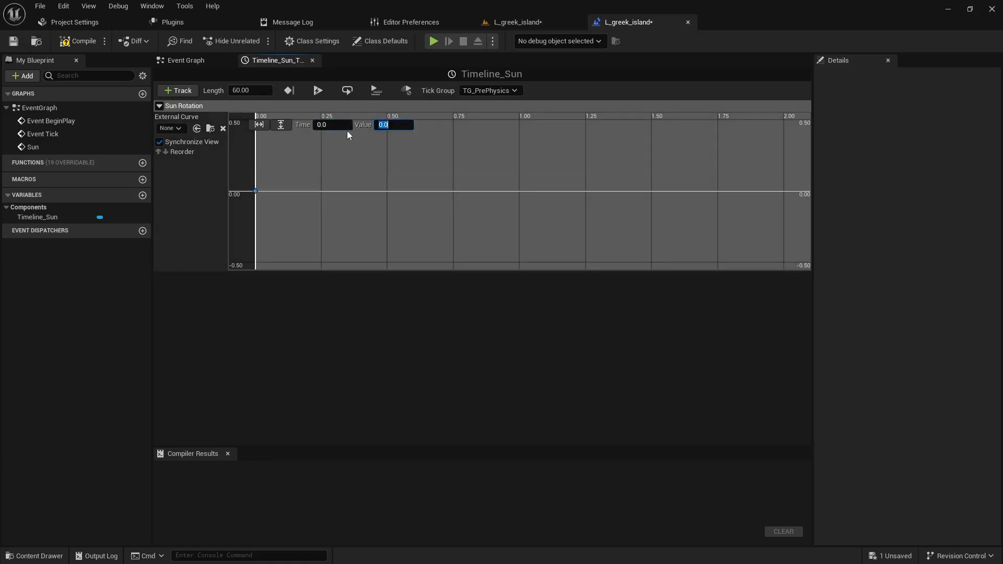
# - Add a second key to the Sun Rotation track at time 60 with value 359 and fit the curve in view
pyautogui.rightClick(346, 158)
pyautogui.click(393, 179)
pyautogui.click(322, 125)
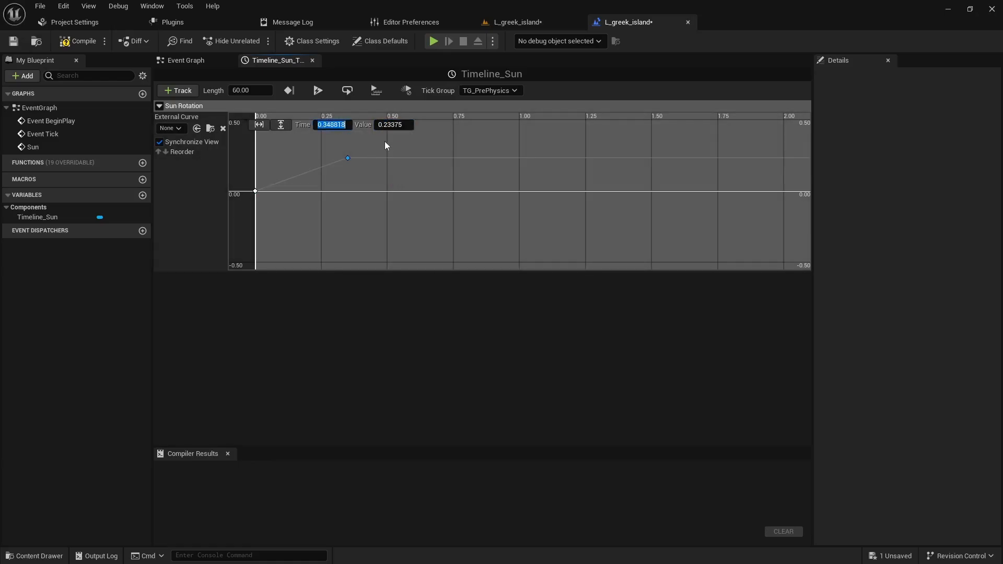
pyautogui.write('60')
pyautogui.press('Tab')
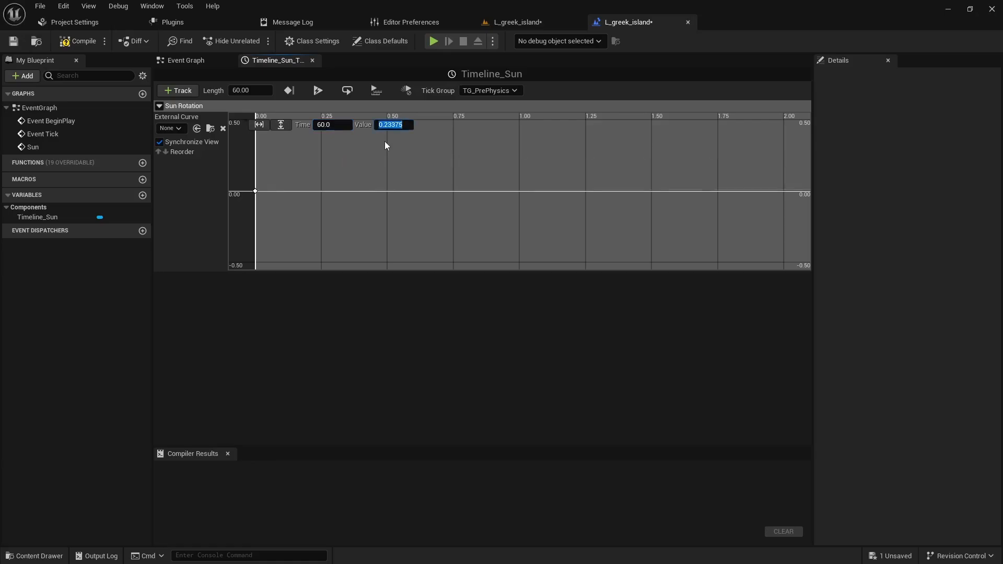
pyautogui.press('Return')
pyautogui.click(281, 124)
pyautogui.click(259, 124)
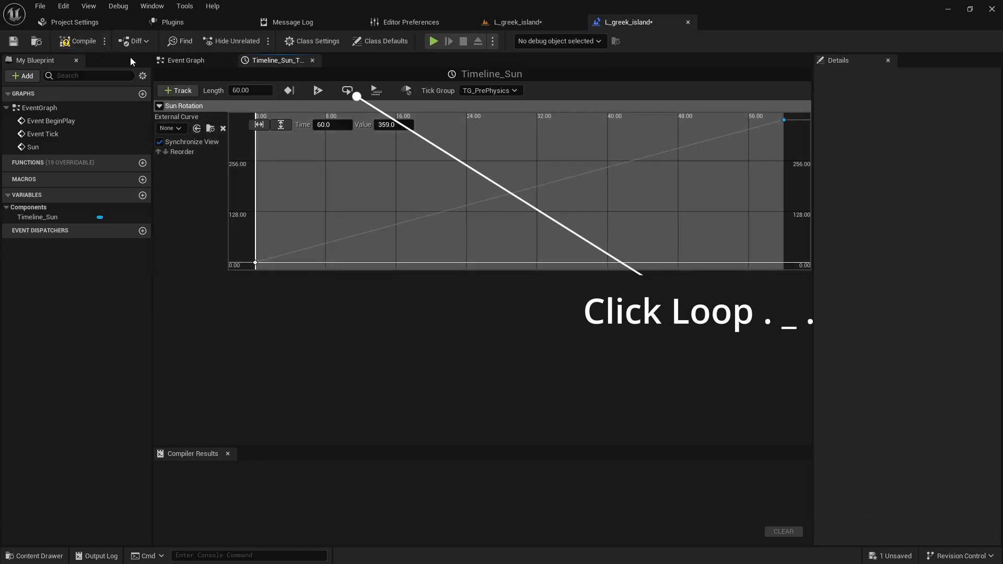
# - Compile and save the Level Blueprint, and return to the Timeline_Sun node in the event graph
pyautogui.click(76, 42)
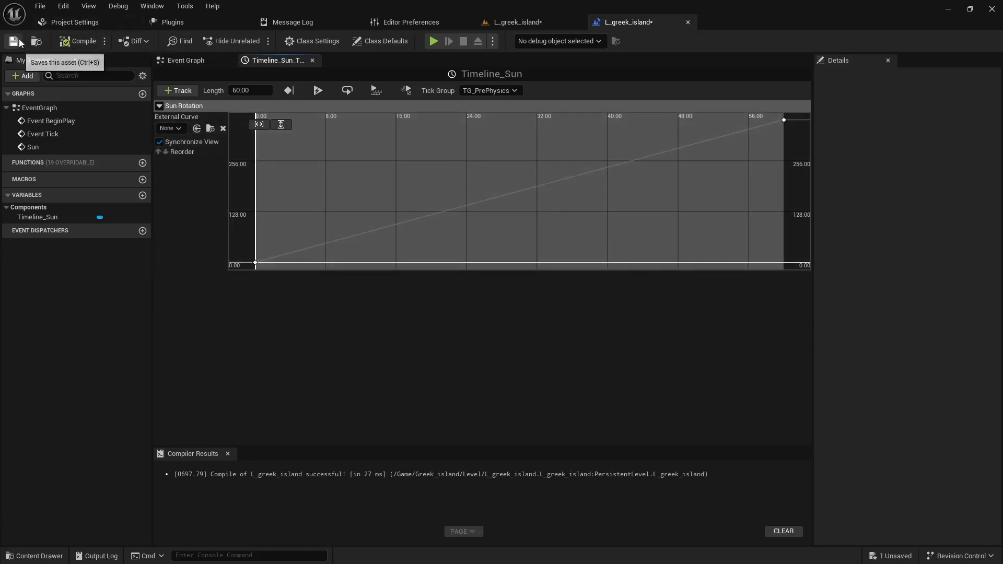
pyautogui.click(187, 65)
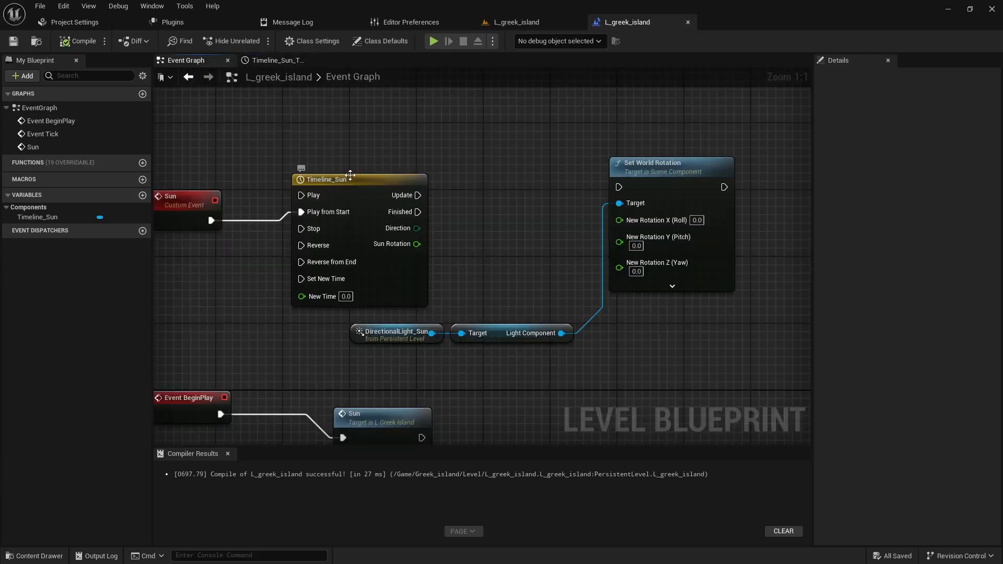
pyautogui.click(397, 219)
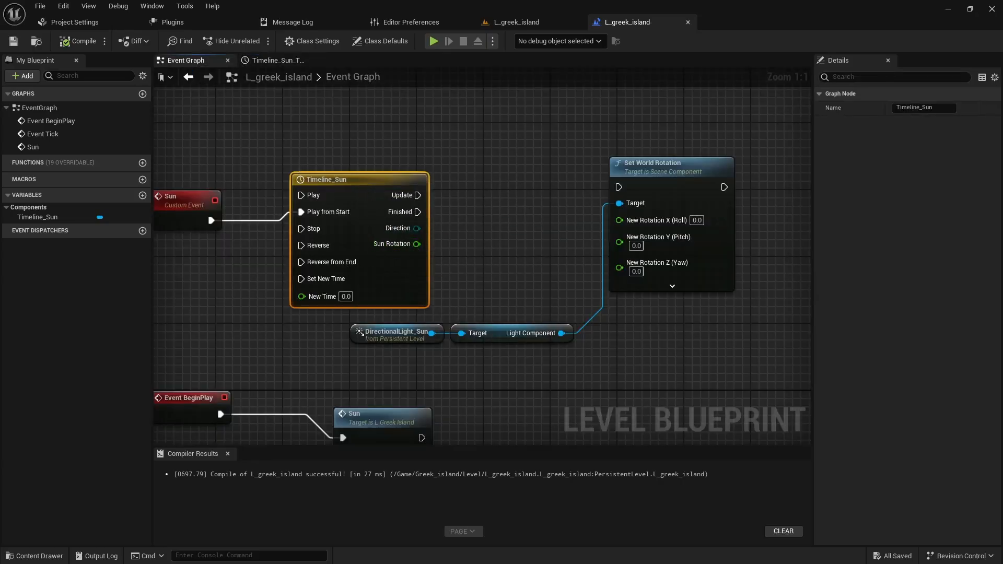
# - Connect Timeline_Sun's Sun Rotation output to New Rotation Y (Pitch) and its Update output to the execution input of Set World Rotation
pyautogui.moveTo(416, 244); pyautogui.dragTo(628, 280)
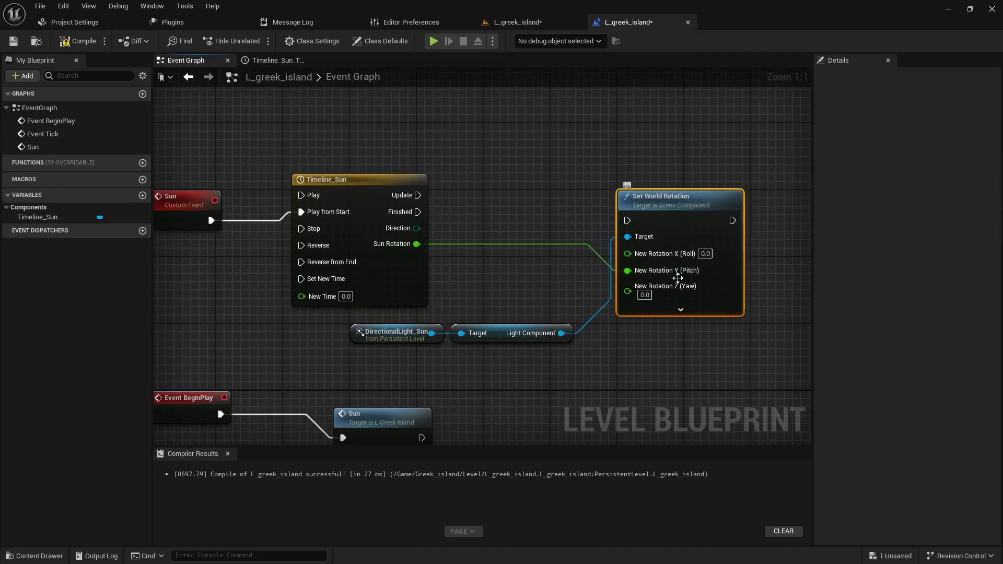
pyautogui.moveTo(628, 280); pyautogui.dragTo(515, 282, button='right')
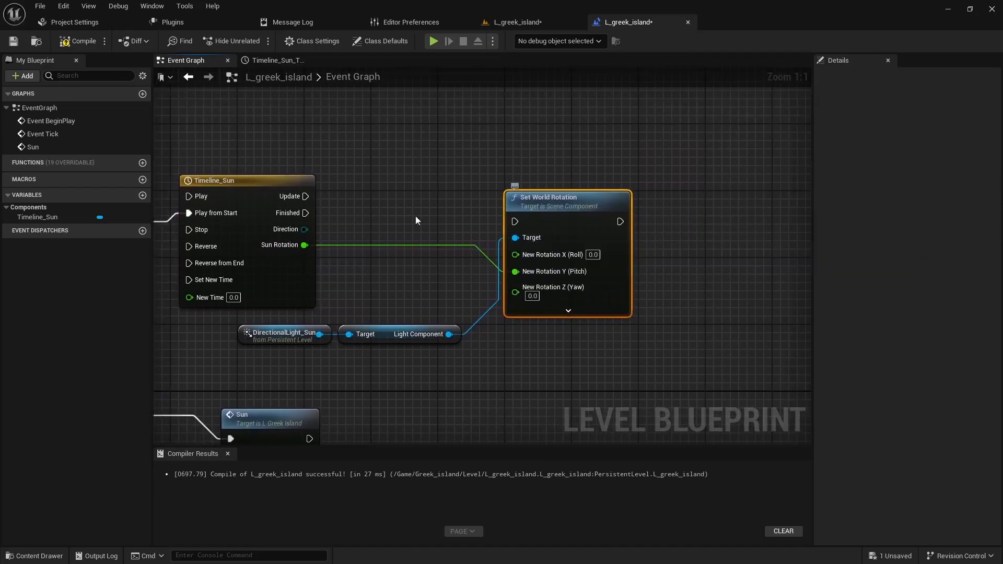
pyautogui.moveTo(307, 195); pyautogui.dragTo(515, 221)
pyautogui.scroll(-2, 474, 304)
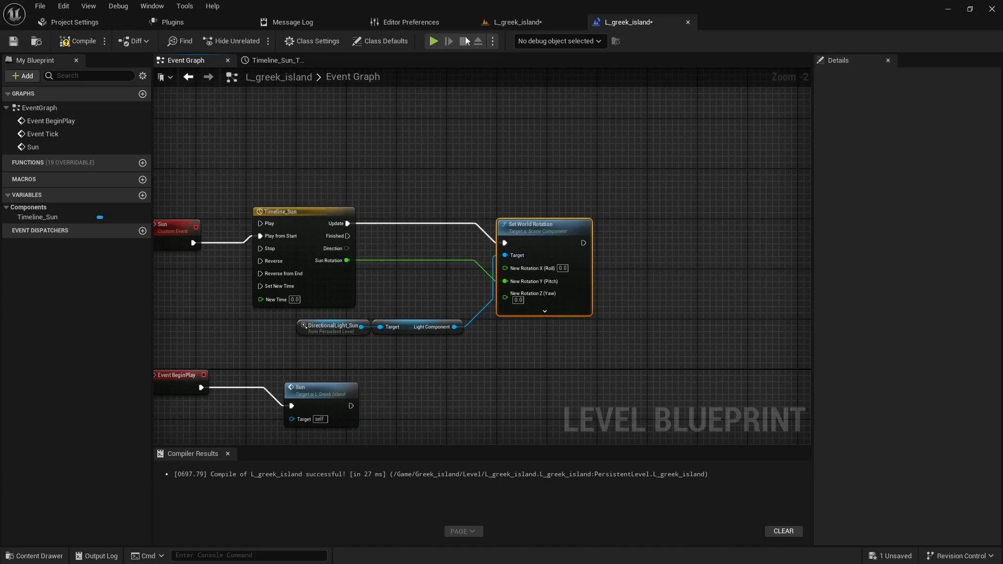
# - Select BP_Sky_Sphere in the level and create a reference to it in the Level Blueprint's event graph
pyautogui.click(525, 23)
pyautogui.click(829, 127)
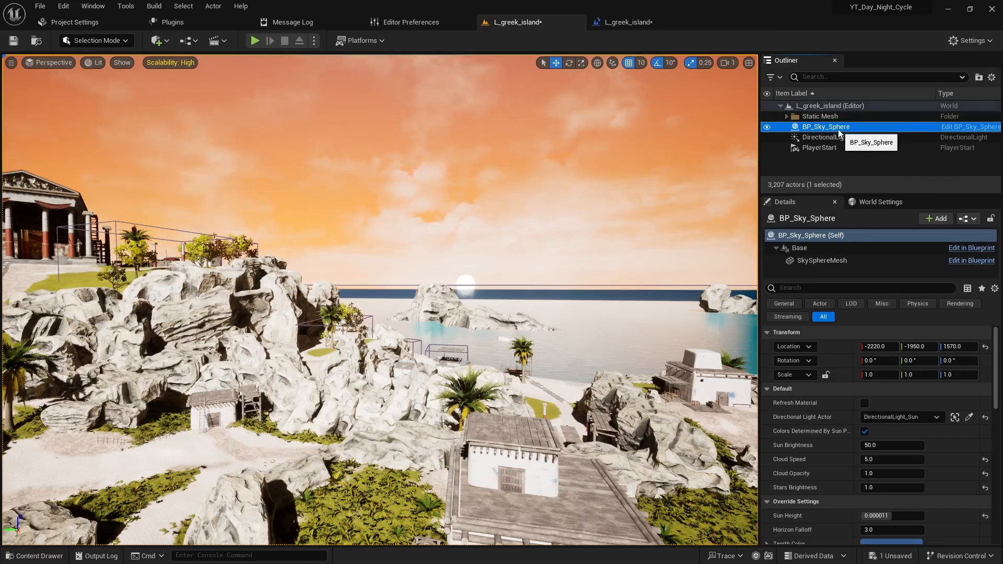
pyautogui.click(632, 22)
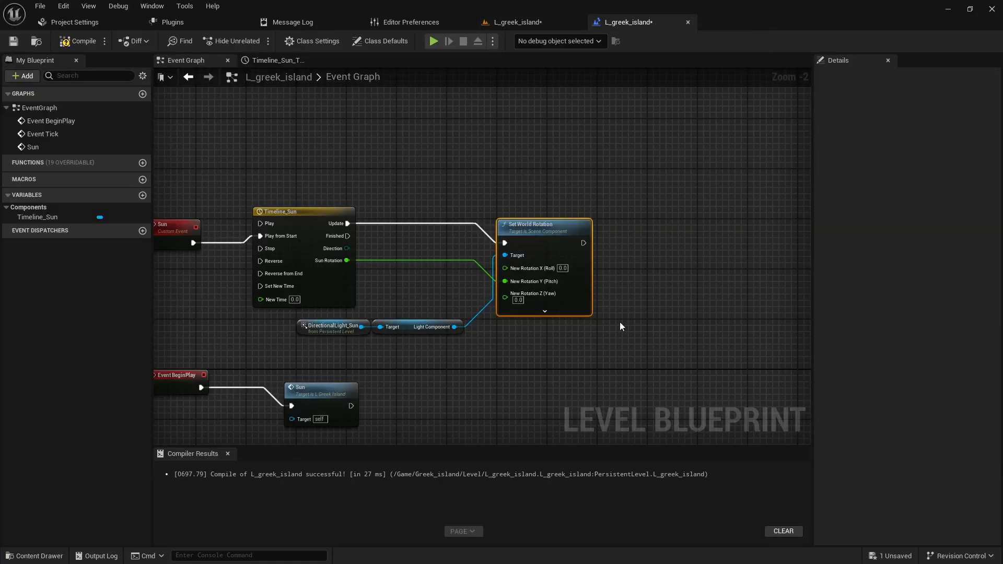
pyautogui.rightClick(690, 265)
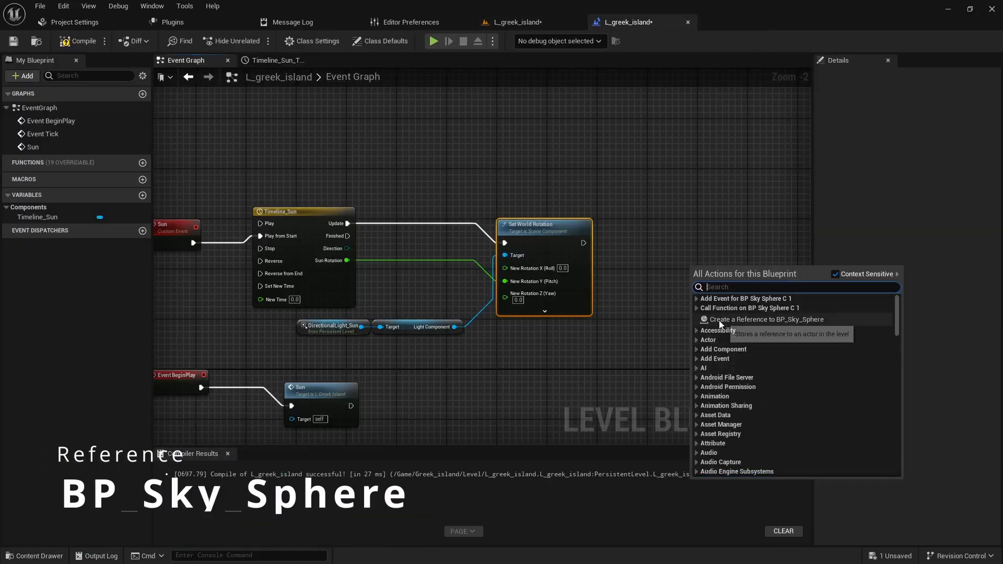
pyautogui.click(767, 320)
# - Add a Refresh Material call from the BP_Sky_Sphere reference and place it after Set World Rotation
pyautogui.moveTo(714, 272)
pyautogui.mouseDown()
pyautogui.moveTo(672, 311)
pyautogui.moveTo(713, 263)
pyautogui.mouseUp()
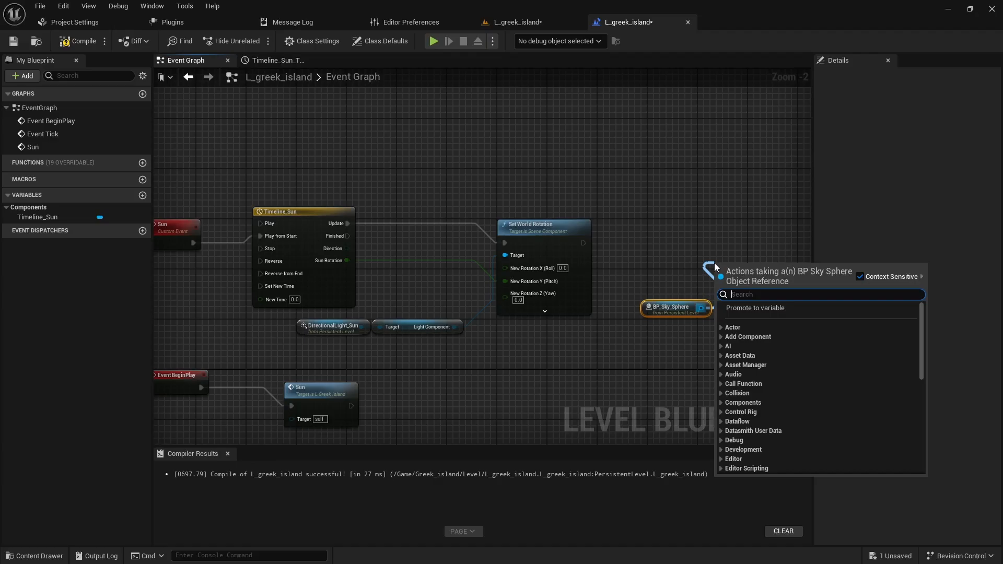
pyautogui.write('referes')
pyautogui.press('BackSpace')
pyautogui.press('BackSpace')
pyautogui.press('BackSpace')
pyautogui.press('BackSpace')
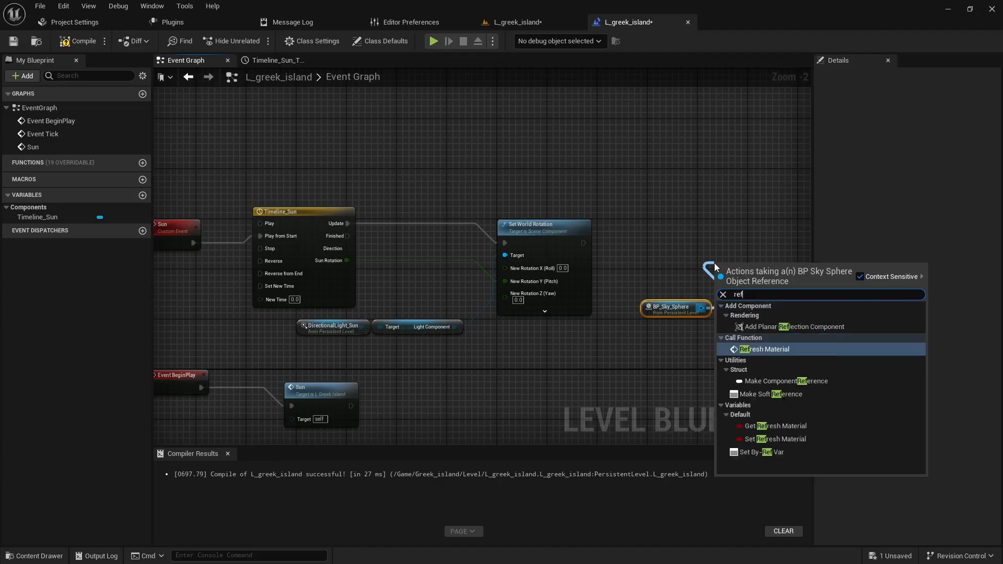
pyautogui.write('re')
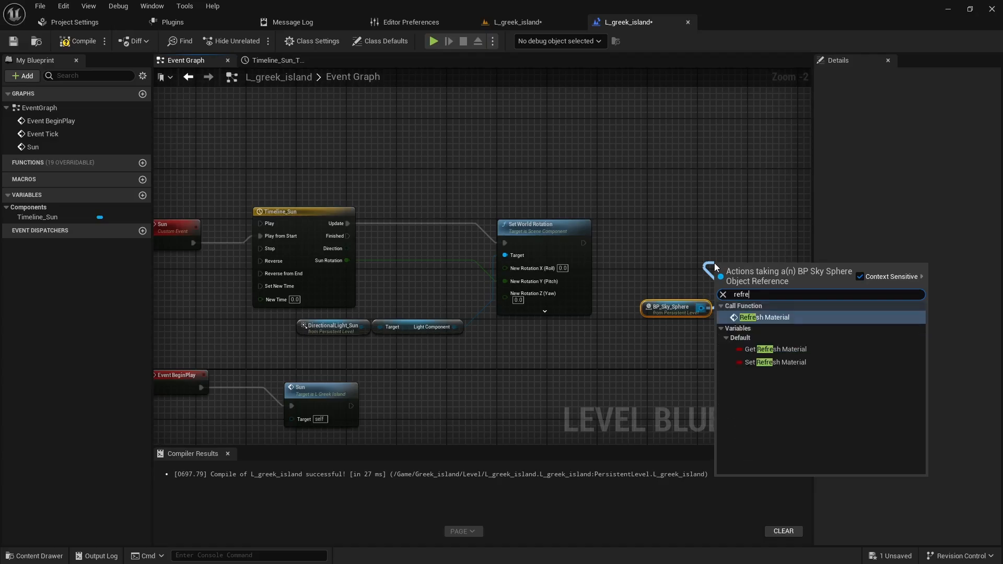
pyautogui.press('Return')
pyautogui.moveTo(715, 267); pyautogui.dragTo(653, 243)
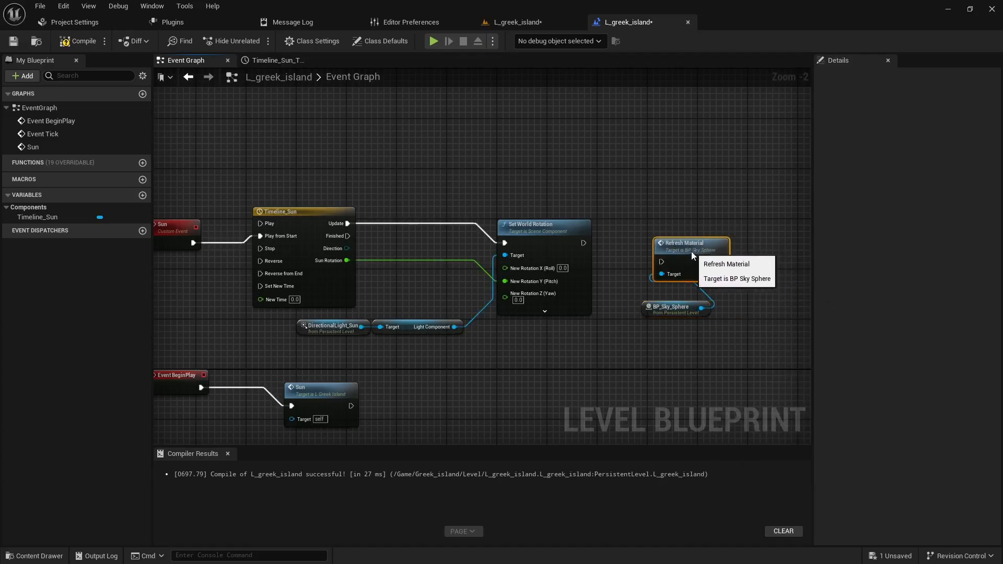
# - Connect Set World Rotation's execution output to Refresh Material, and compile and save the Level Blueprint
pyautogui.moveTo(583, 243); pyautogui.dragTo(655, 262)
pyautogui.moveTo(673, 316); pyautogui.dragTo(673, 299)
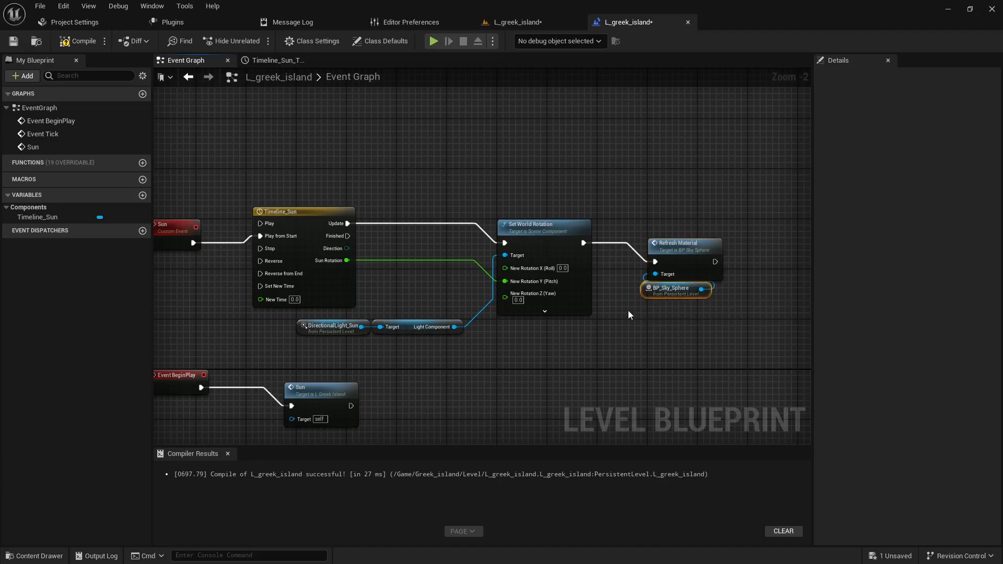
pyautogui.scroll(-1, 628, 310)
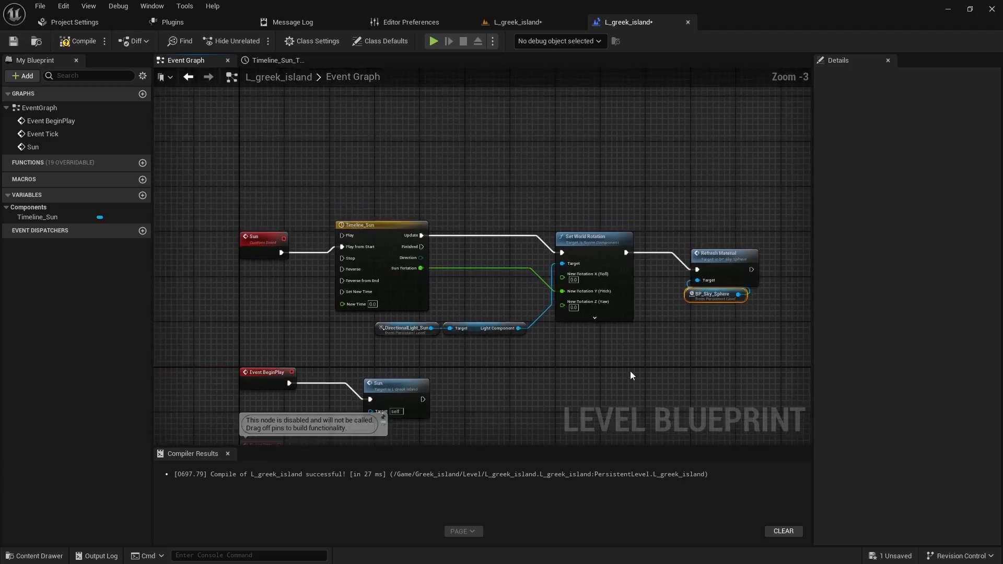
pyautogui.click(79, 41)
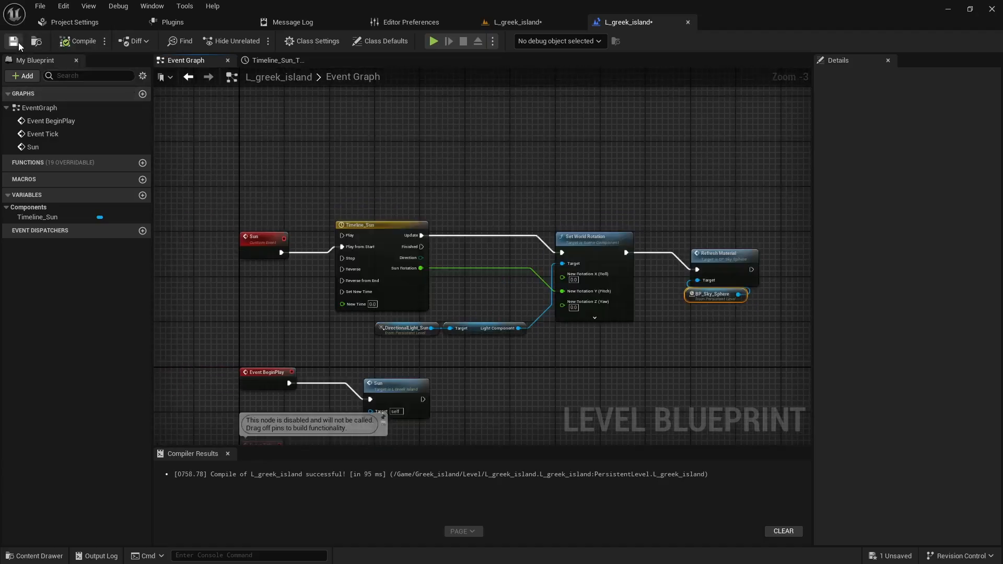
pyautogui.click(16, 42)
# - Play-test the level and watch the sun and sky change over the day-night cycle
pyautogui.click(515, 23)
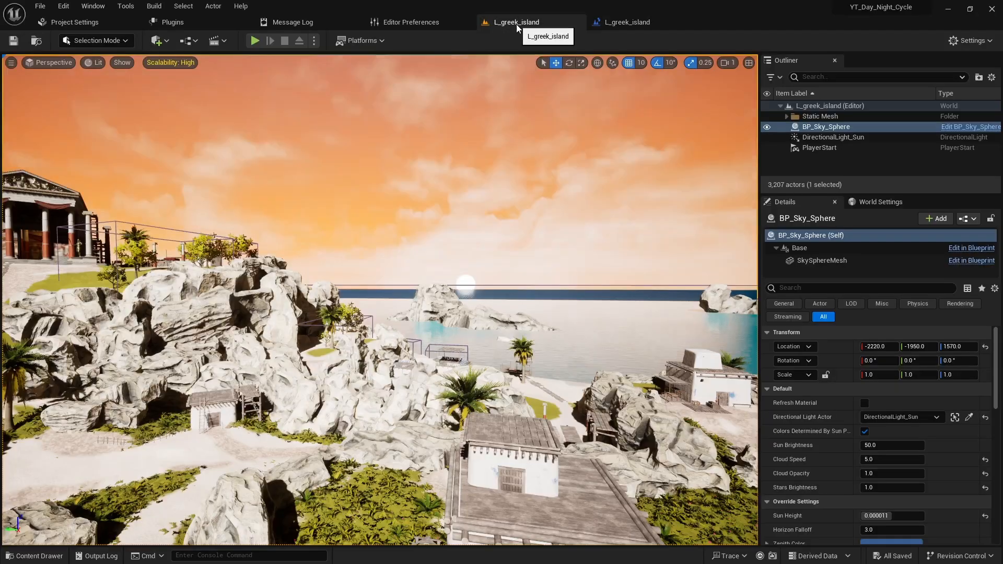
pyautogui.moveTo(457, 279); pyautogui.dragTo(540, 320, button='right')
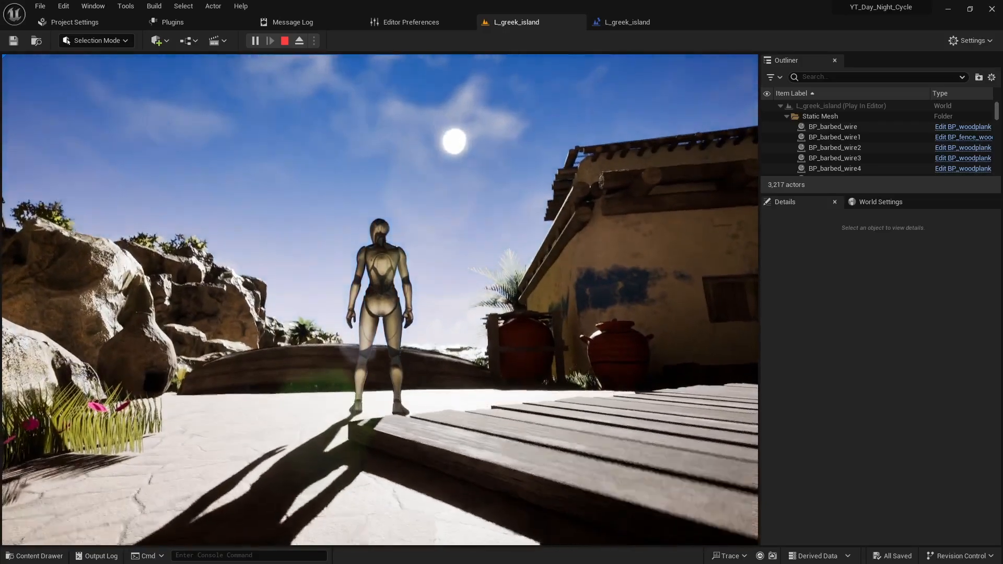
pyautogui.press('w')
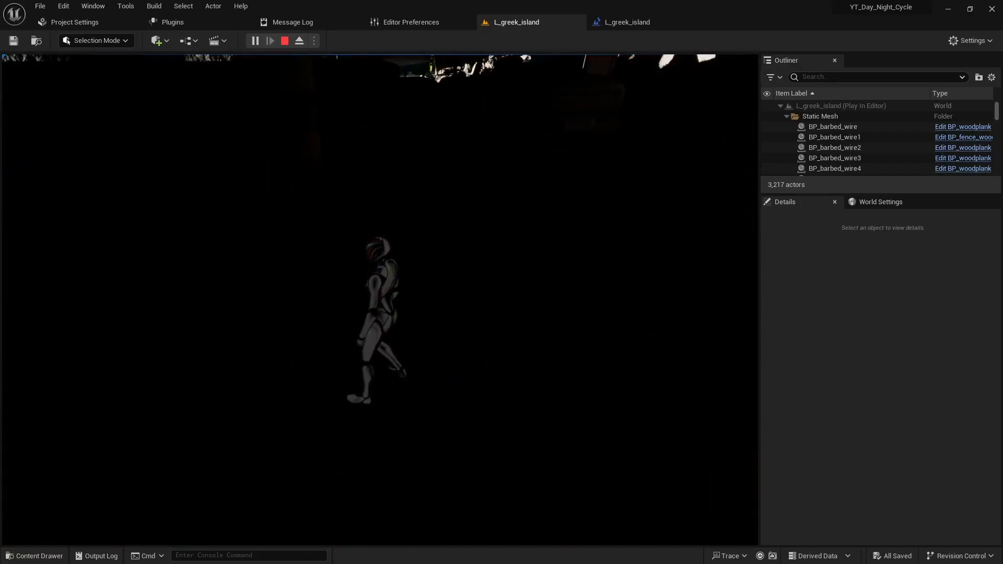
pyautogui.press('Escape')
# - Turn on looping for the Timeline_Sun timeline in the Level Blueprint
pyautogui.click(606, 22)
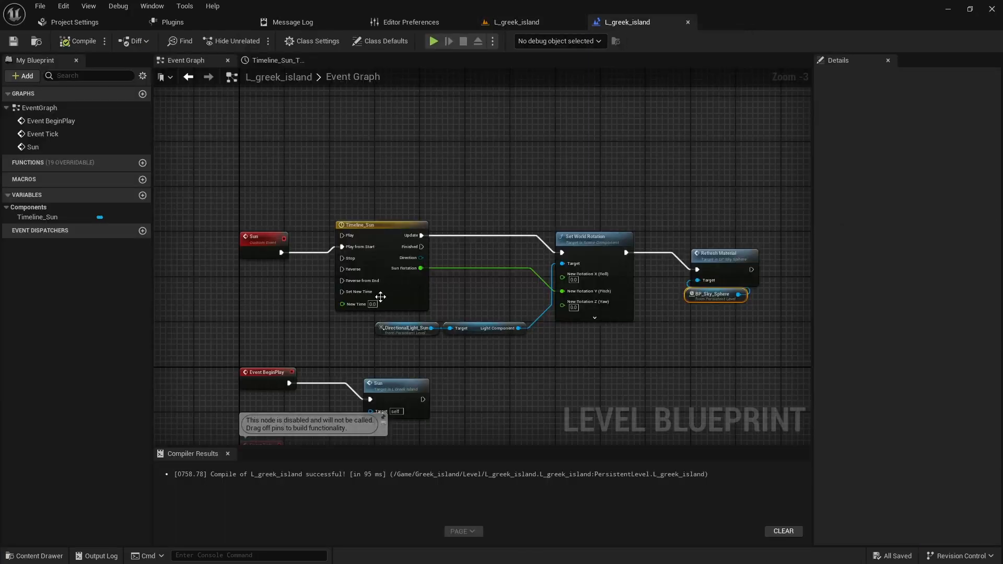
pyautogui.click(265, 62)
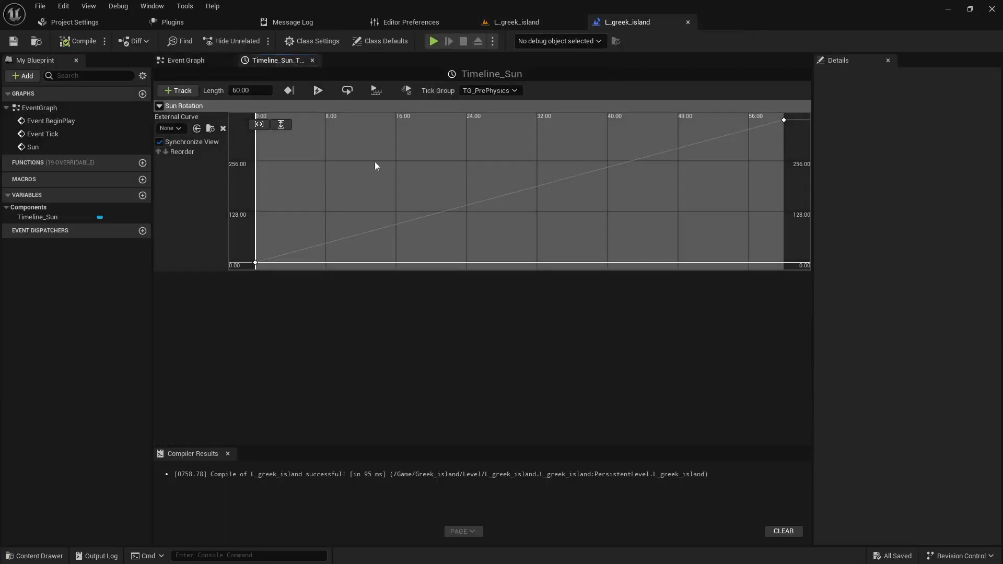
pyautogui.click(347, 91)
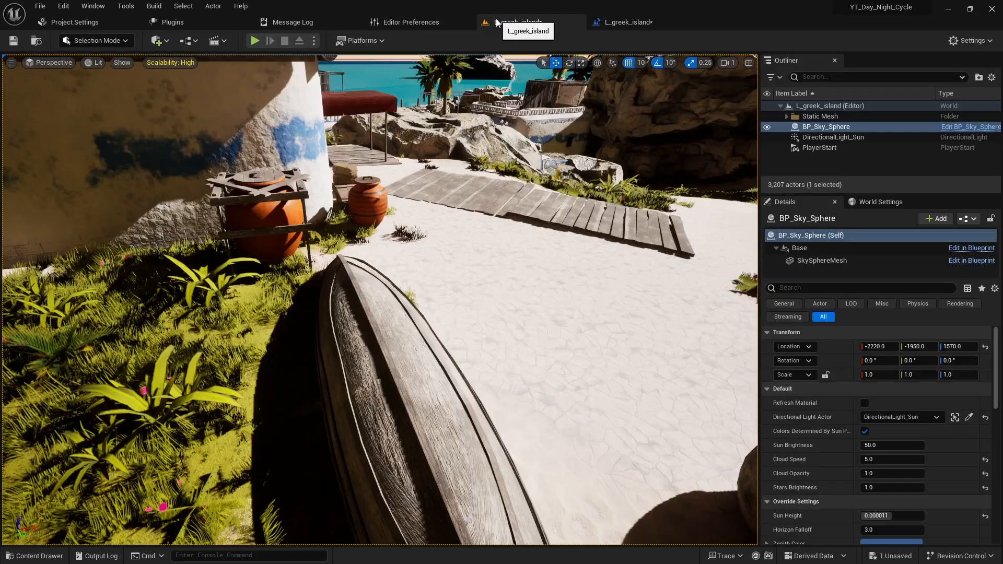
# - Add a cube to the level at location 0, 0, -1000 with scale 1000, 1000, 1
pyautogui.click(517, 22)
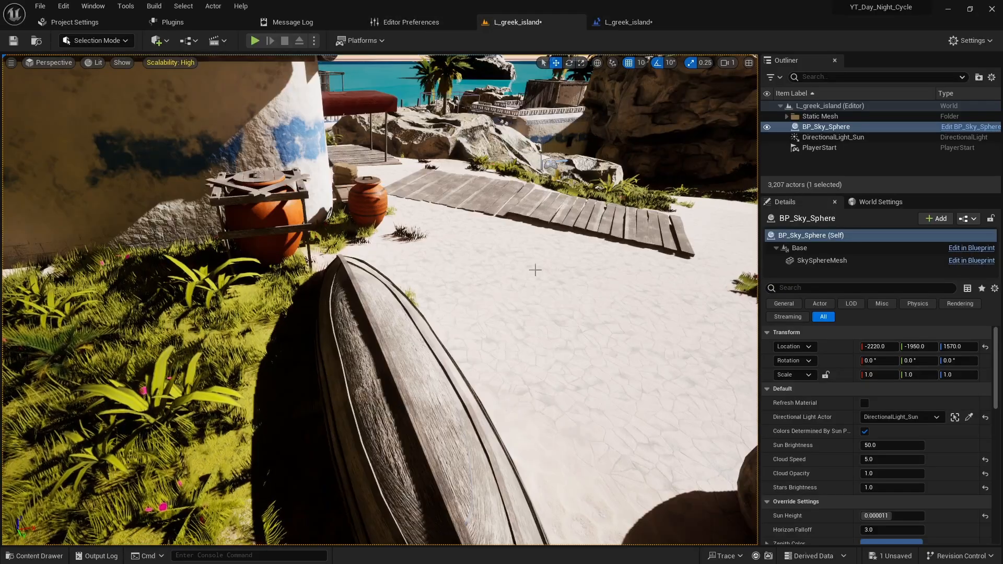
pyautogui.moveTo(479, 327); pyautogui.dragTo(522, 292, button='right')
pyautogui.press('w')
pyautogui.press('e')
pyautogui.moveTo(418, 321); pyautogui.dragTo(470, 326, button='right')
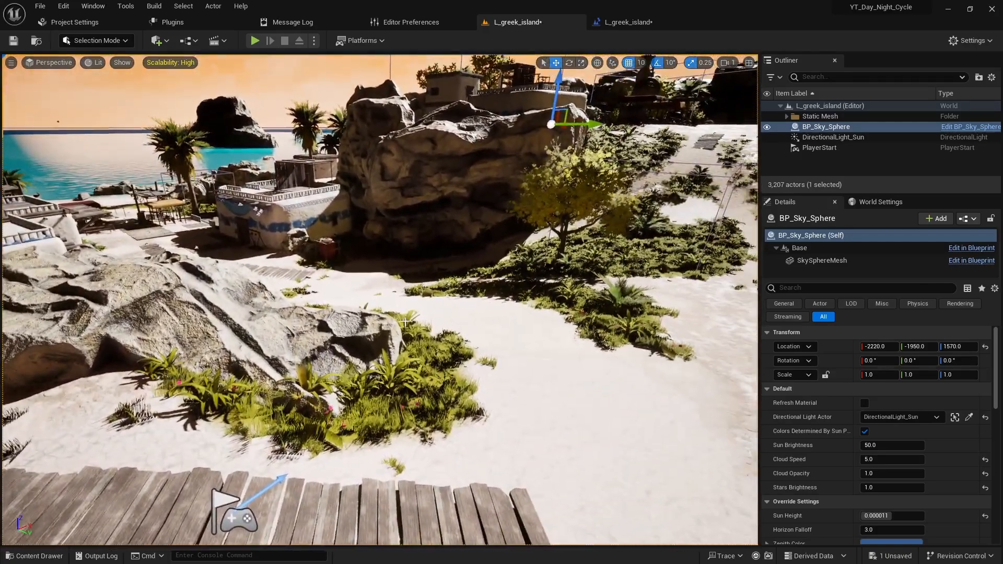
pyautogui.click(157, 41)
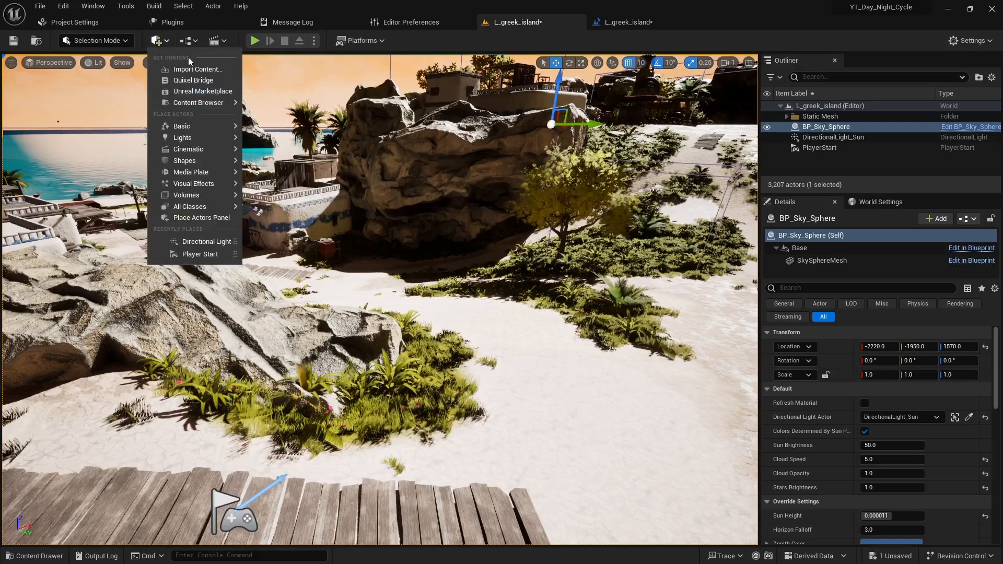
pyautogui.moveTo(191, 161)
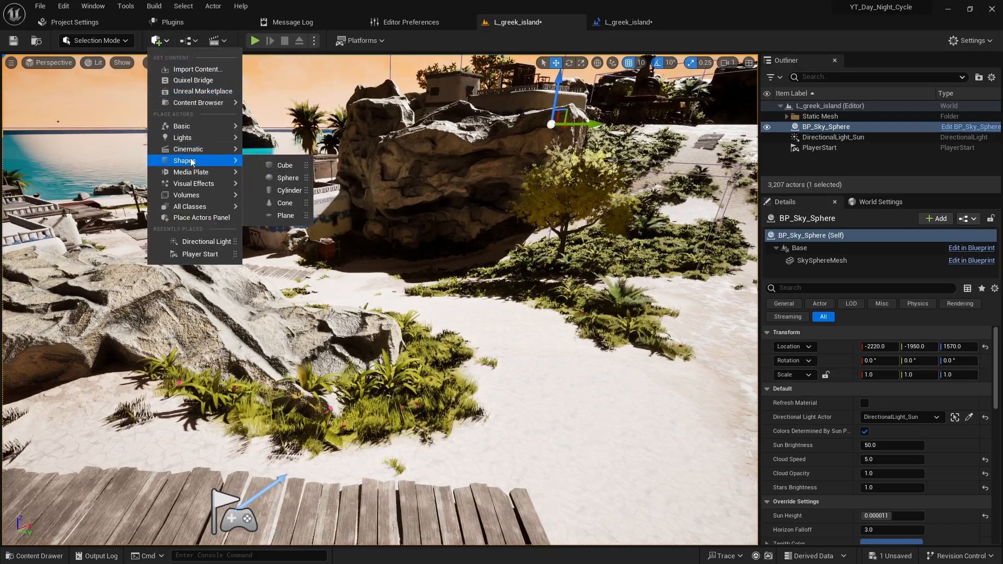
pyautogui.click(278, 165)
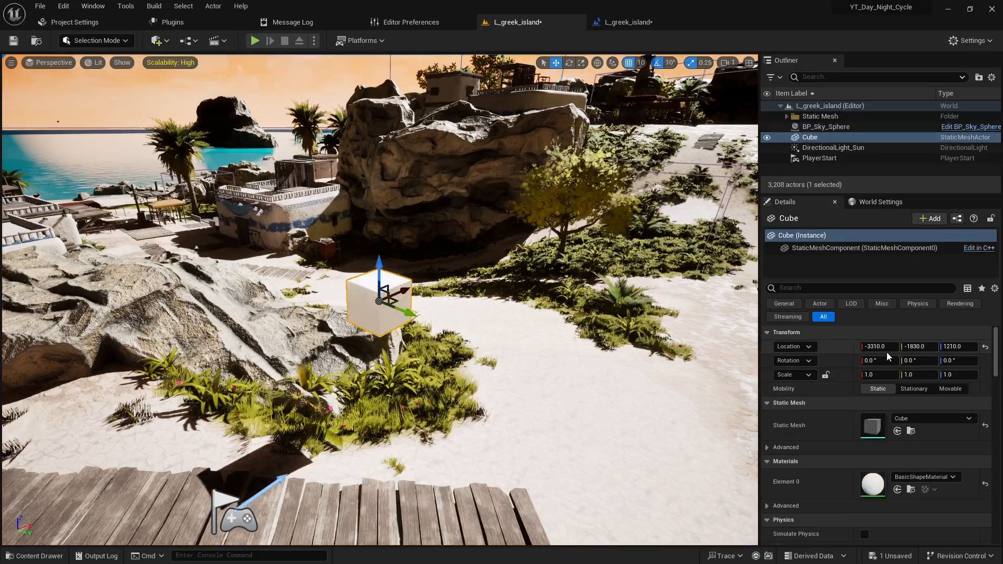
pyautogui.click(986, 348)
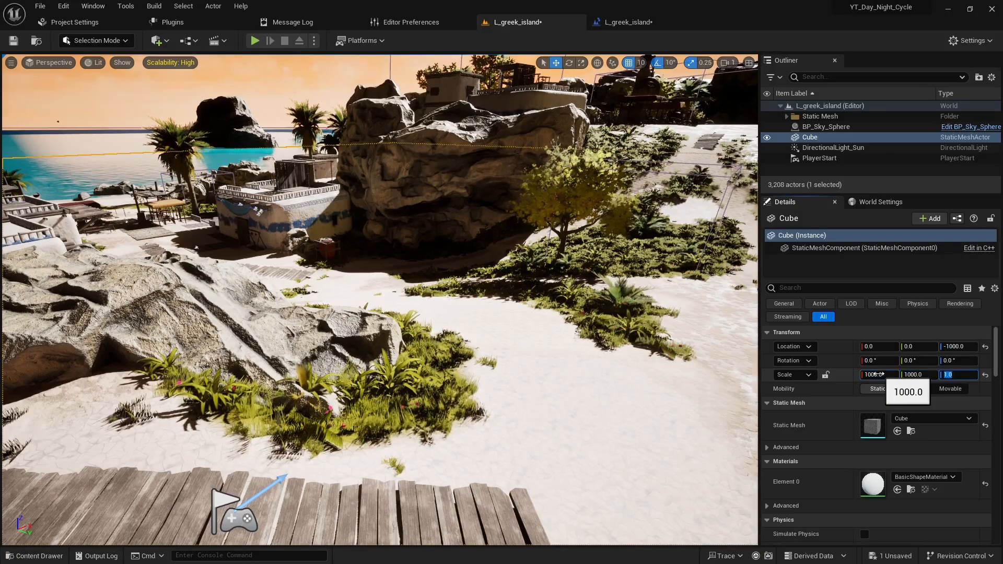
pyautogui.press('Return')
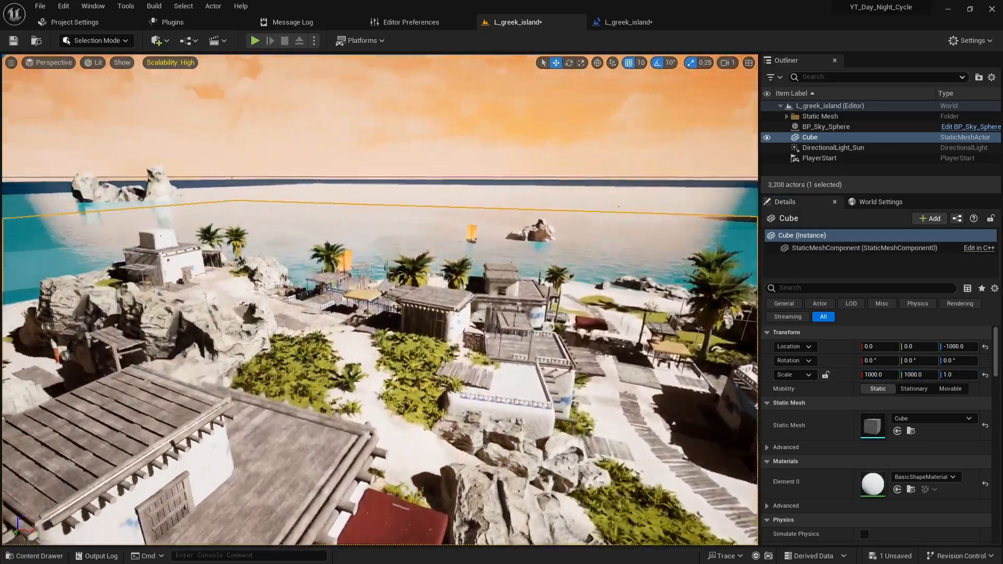
# - Play-test the level with the large flat cube beneath the island, and stop the session
pyautogui.moveTo(381, 299); pyautogui.dragTo(94, 340, button='right')
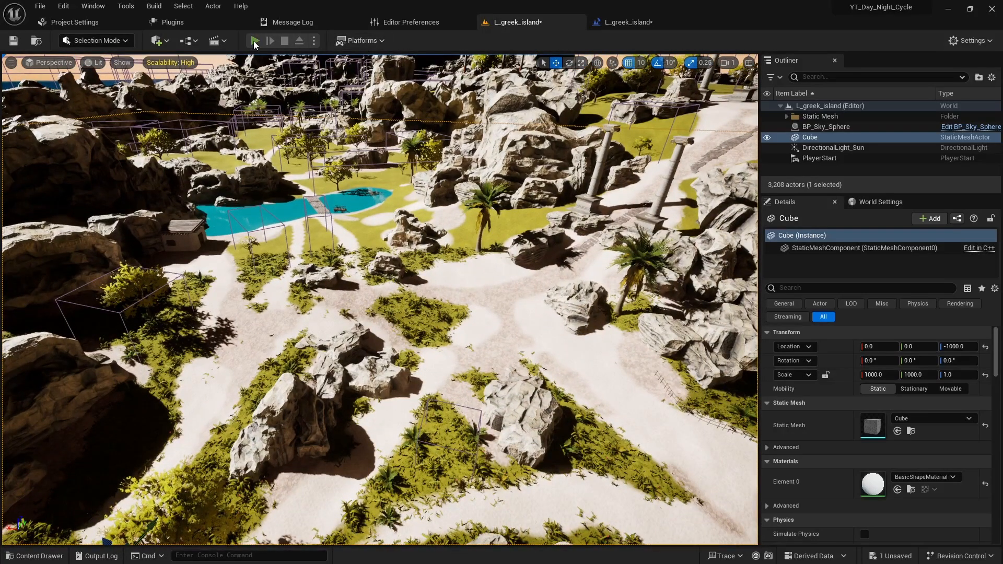
pyautogui.hotkey('alt', 'p')
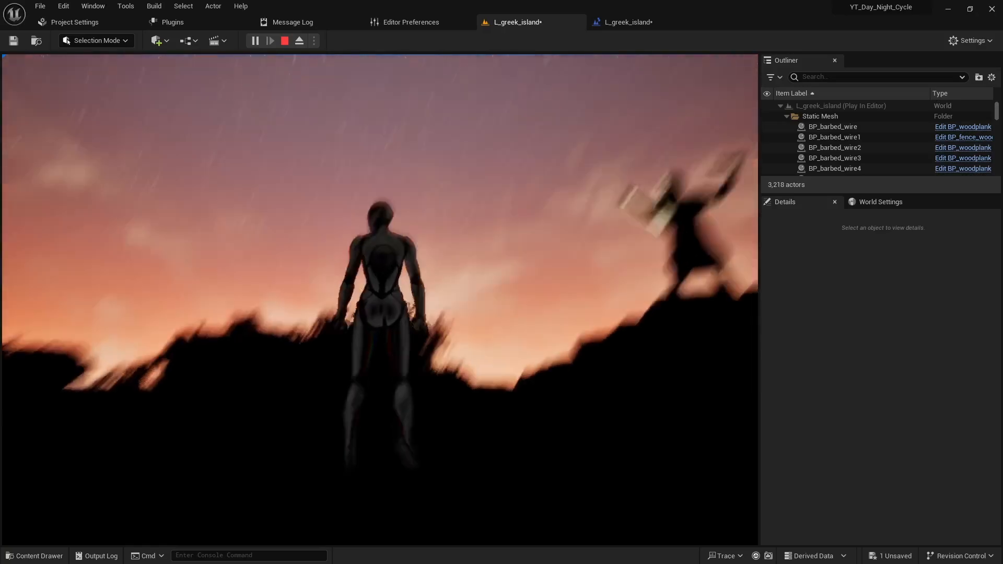
pyautogui.press('Escape')
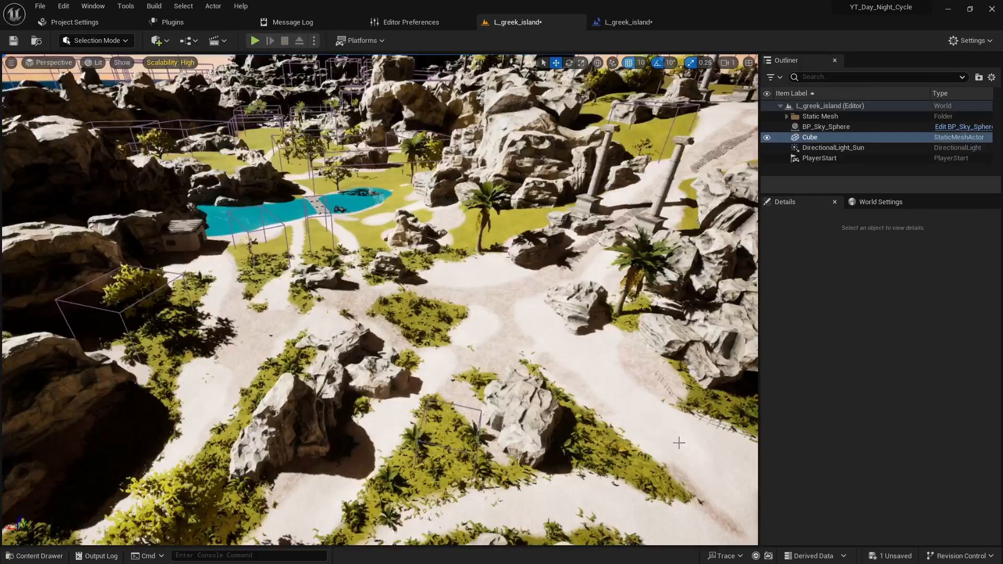
# - Delete the large cube from the level
pyautogui.rightClick(810, 138)
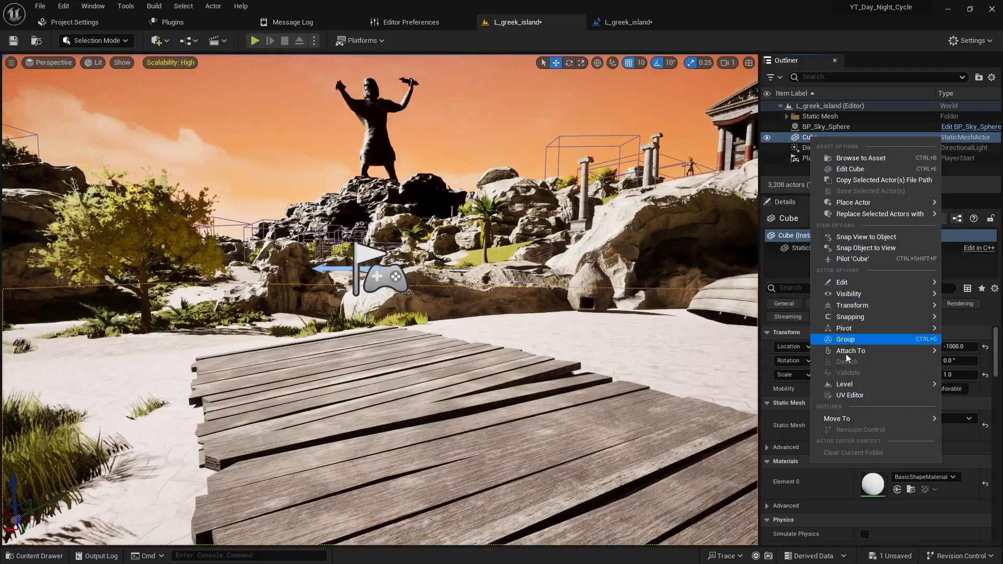
pyautogui.moveTo(813, 282)
pyautogui.click(741, 330)
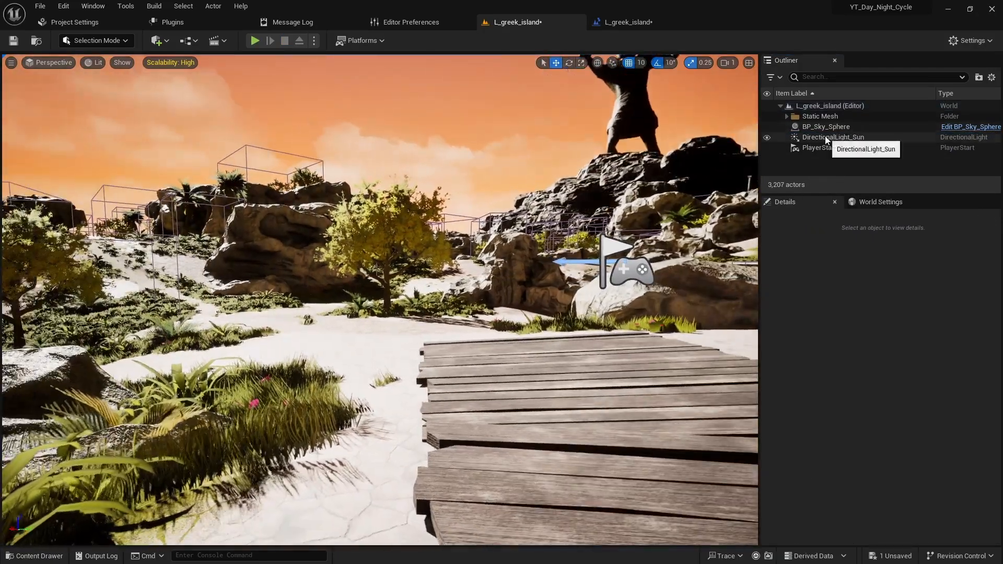
# - Select DirectionalLight_Sun and check its light intensity setting
pyautogui.click(859, 135)
pyautogui.press('w')
pyautogui.moveTo(635, 332); pyautogui.dragTo(729, 372, button='right')
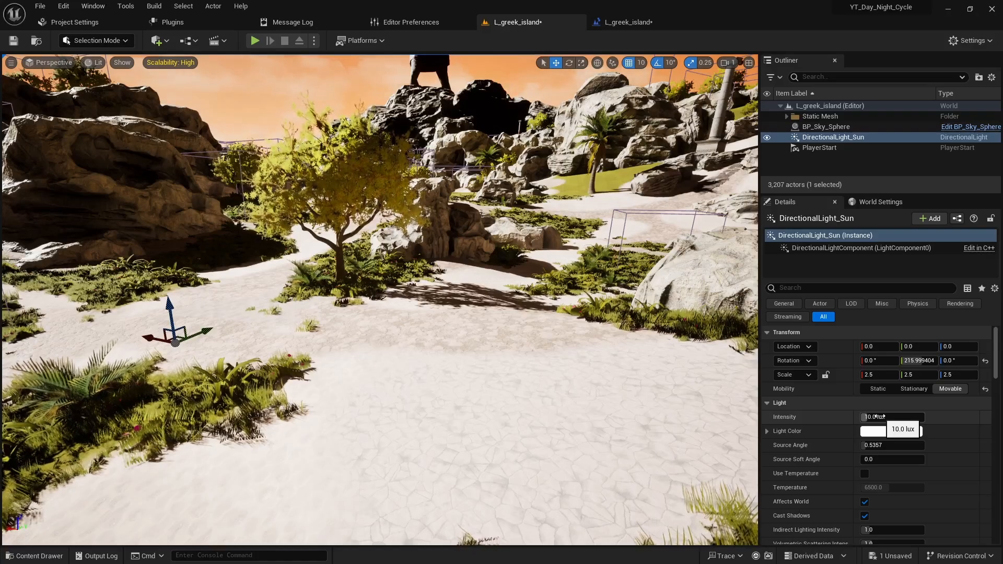
pyautogui.moveTo(437, 424); pyautogui.dragTo(574, 394, button='right')
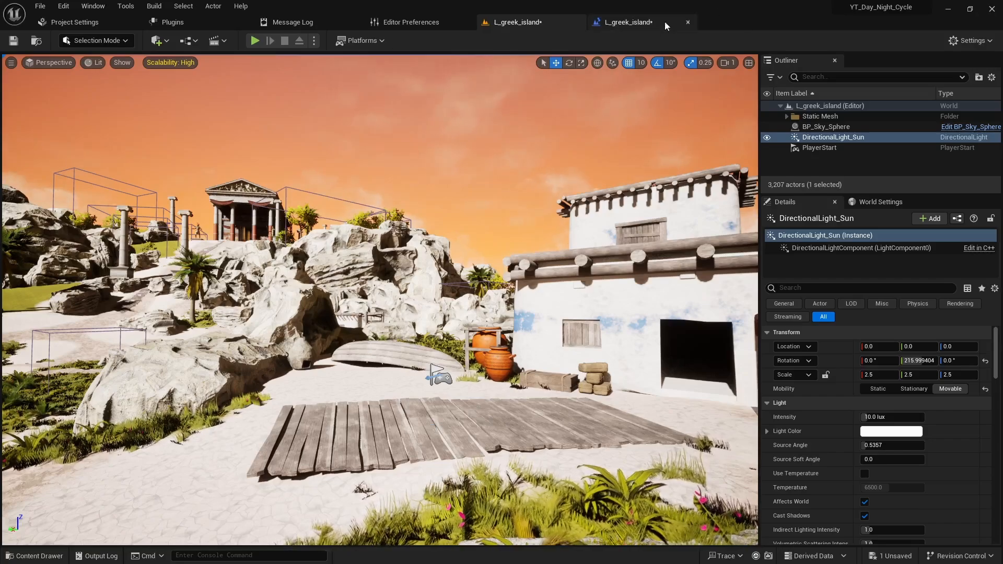
# - Disconnect Refresh Material from Set World Rotation and move it with the BP_Sky_Sphere reference farther away to make room for another node
pyautogui.click(639, 23)
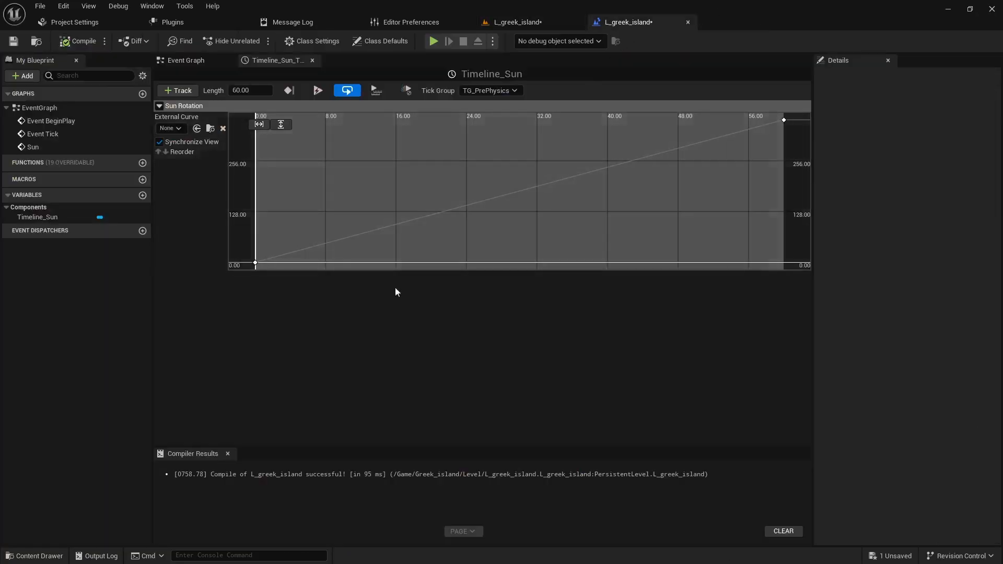
pyautogui.click(190, 61)
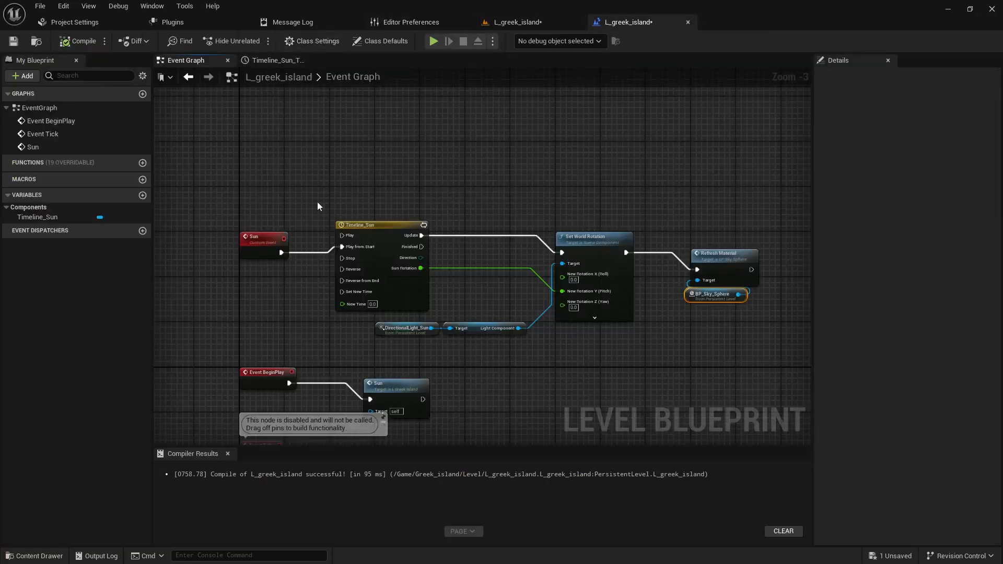
pyautogui.moveTo(642, 371); pyautogui.dragTo(346, 338, button='right')
pyautogui.moveTo(372, 223); pyautogui.dragTo(402, 237)
pyautogui.moveTo(443, 203); pyautogui.dragTo(444, 203)
pyautogui.moveTo(432, 221); pyautogui.dragTo(579, 226)
pyautogui.moveTo(349, 295); pyautogui.dragTo(506, 294, button='right')
# - Add a Set Intensity node from DirectionalLight_Sun's Light Component and connect Set World Rotation's execution output to it
pyautogui.scroll(3, 493, 316)
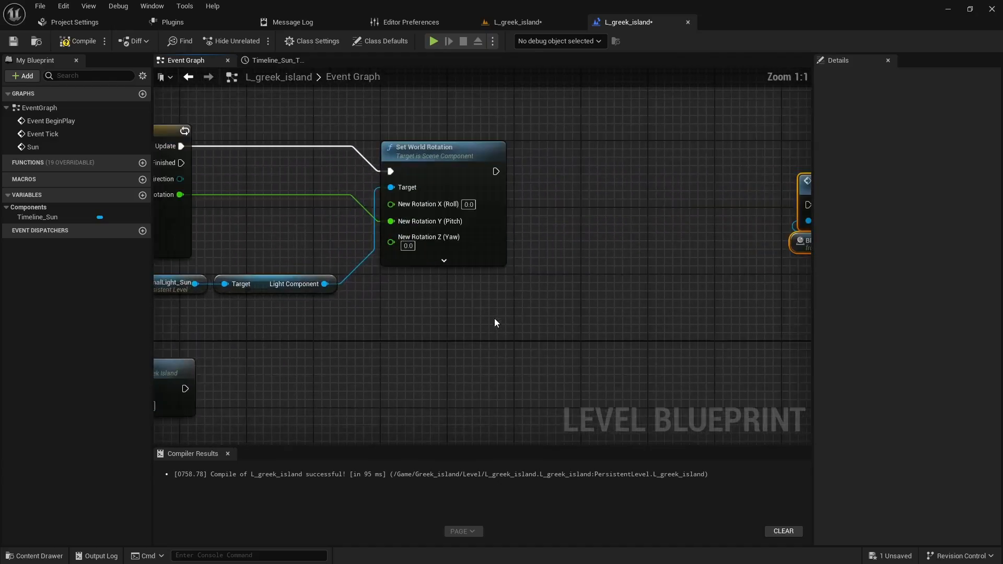
pyautogui.moveTo(333, 284); pyautogui.dragTo(583, 293)
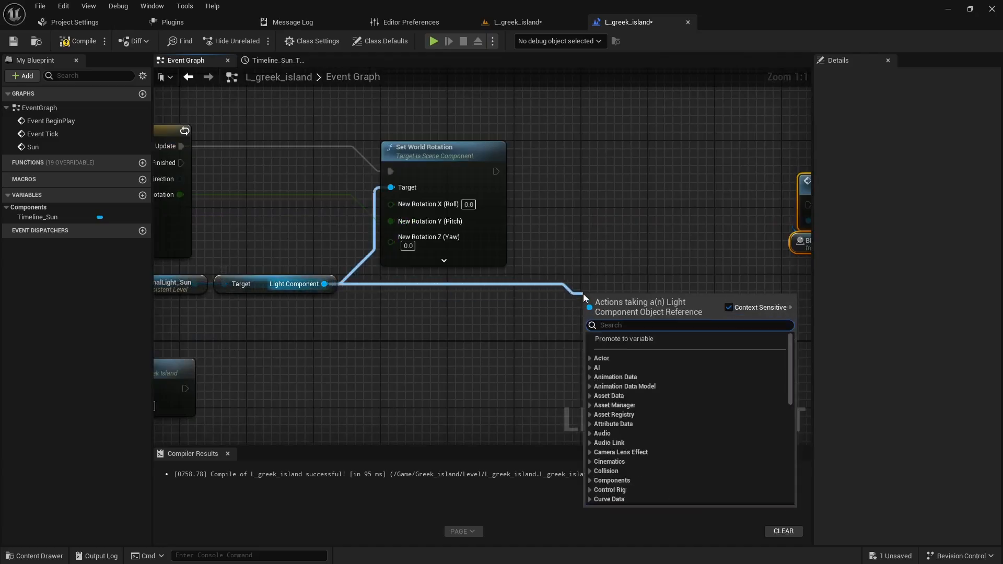
pyautogui.write('set intens')
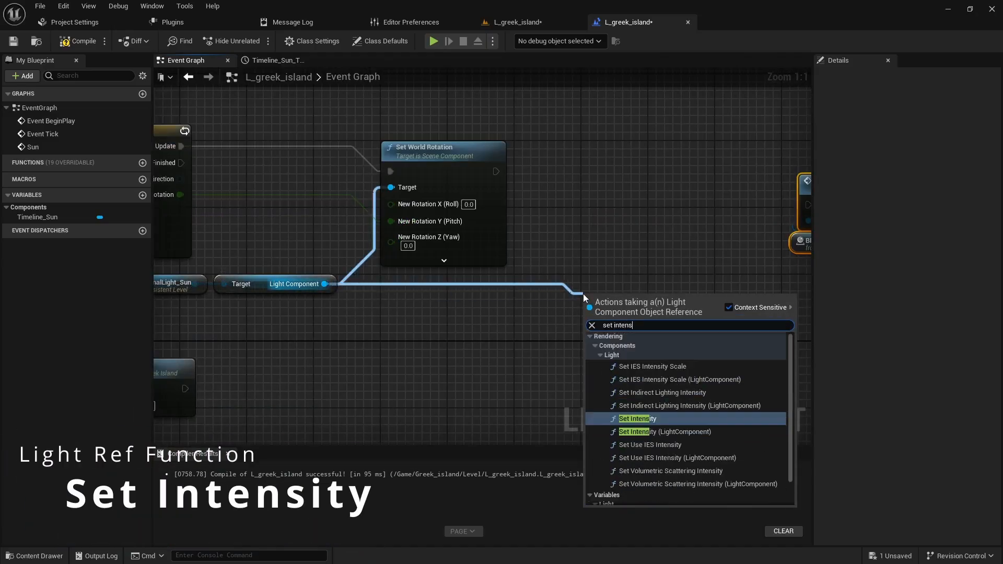
pyautogui.click(638, 419)
pyautogui.moveTo(633, 336); pyautogui.dragTo(611, 206)
pyautogui.moveTo(496, 171); pyautogui.dragTo(574, 221)
pyautogui.moveTo(518, 267); pyautogui.dragTo(617, 257, button='right')
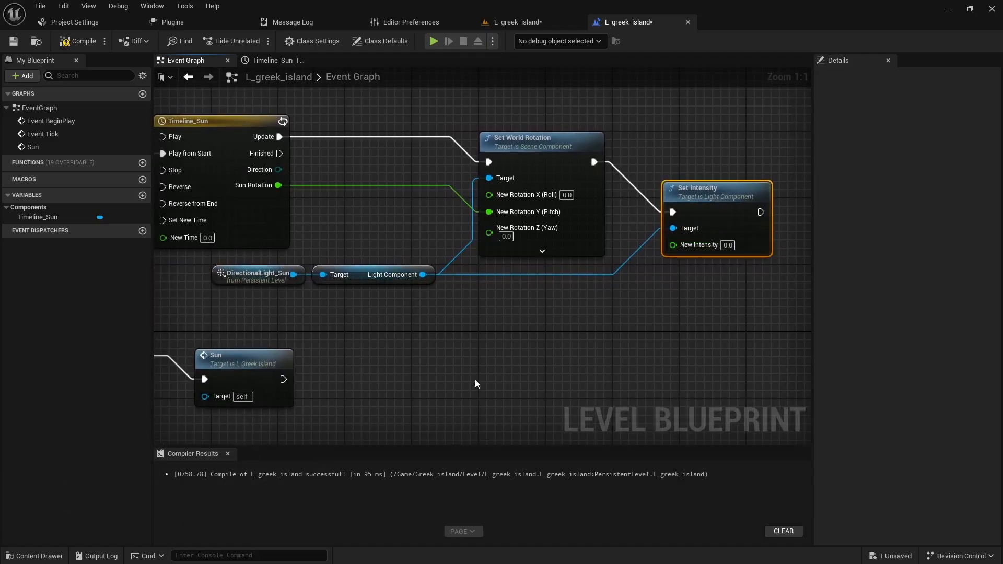
# - Add a float track named Intensity to the Timeline_Sun timeline
pyautogui.click(230, 127)
pyautogui.moveTo(355, 329); pyautogui.dragTo(422, 303, button='right')
pyautogui.scroll(-1, 421, 304)
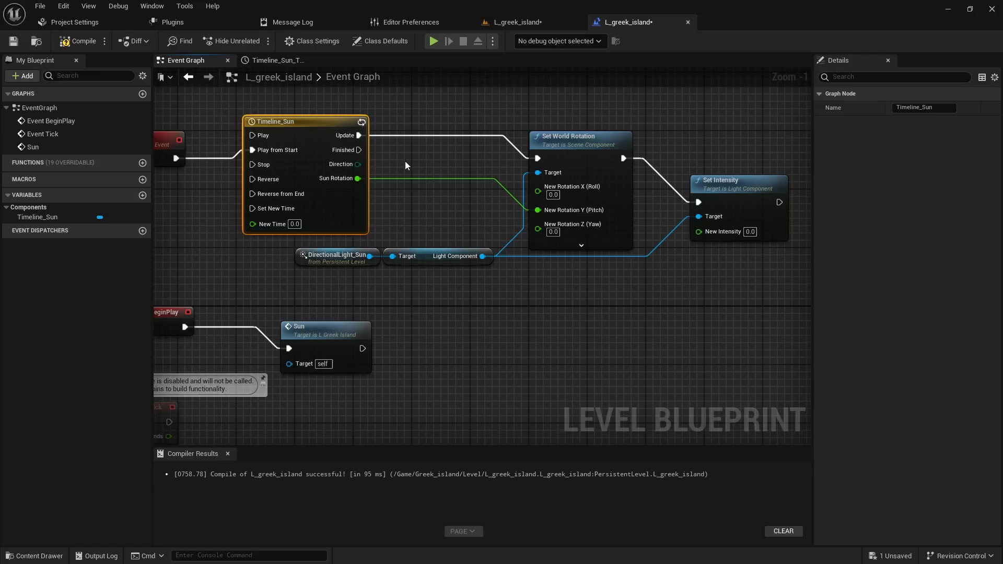
pyautogui.click(304, 60)
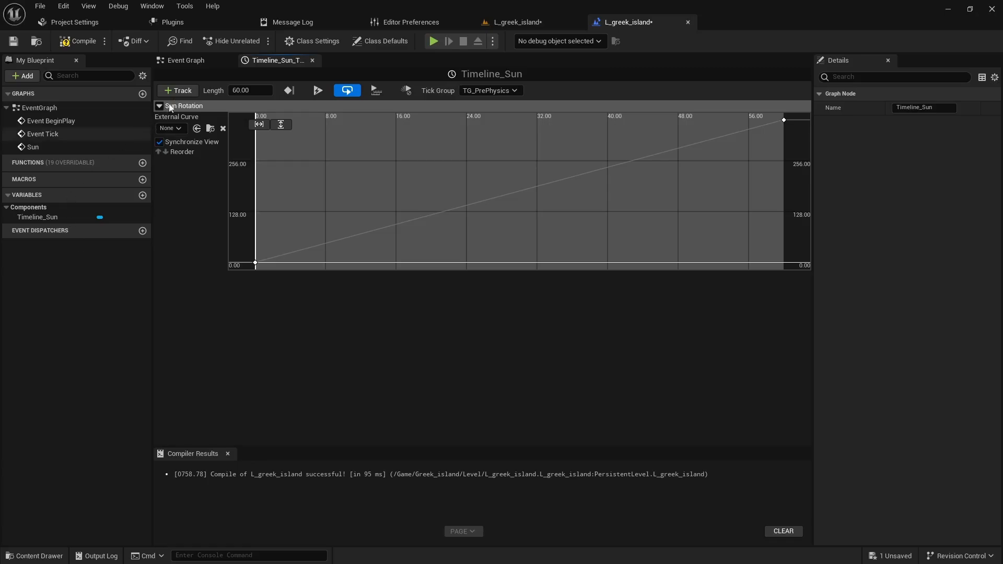
pyautogui.click(178, 90)
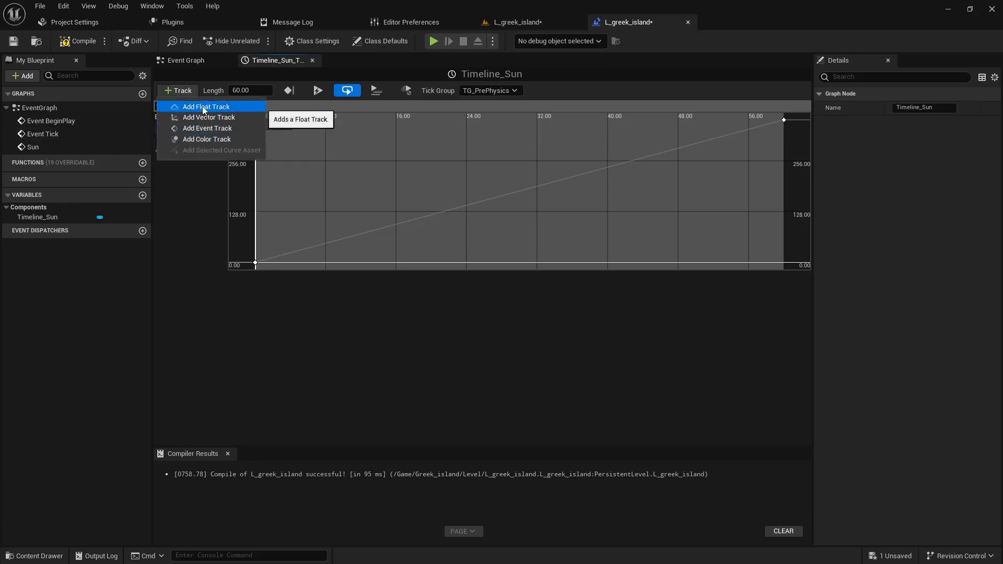
pyautogui.click(203, 108)
pyautogui.write('Intensity')
pyautogui.press('Return')
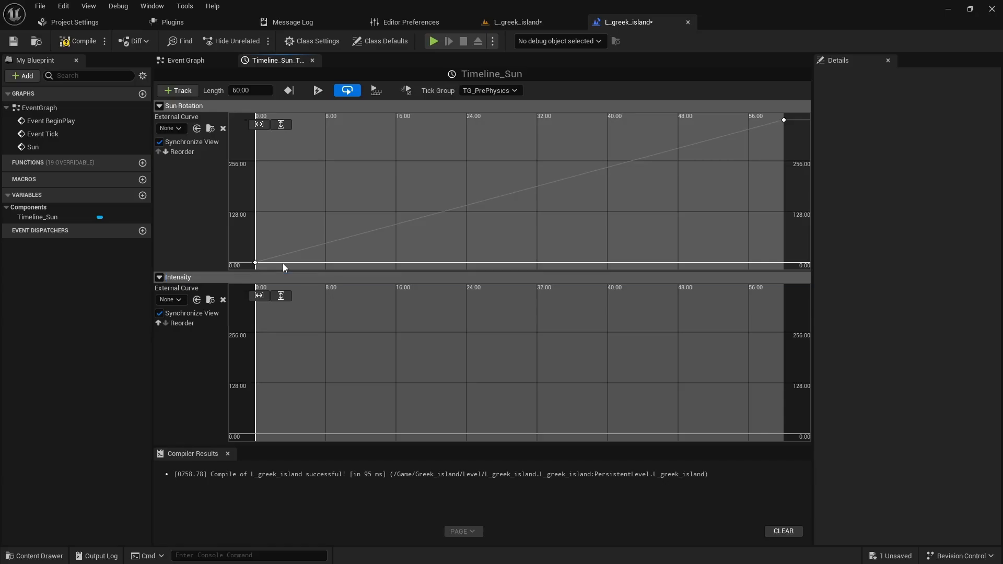
# - Add a key to the Intensity track at time 0 with value 0
pyautogui.rightClick(325, 366)
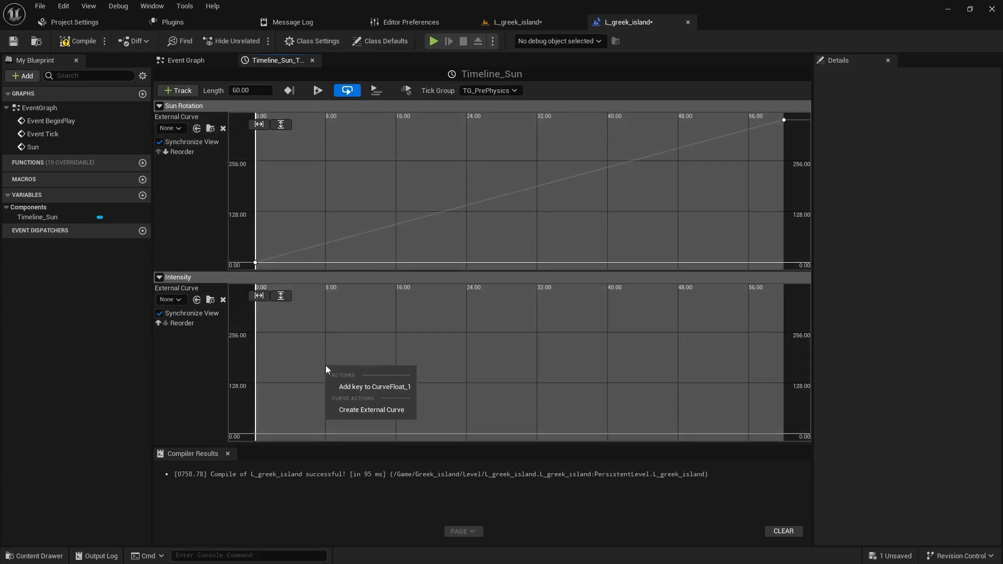
pyautogui.click(355, 385)
pyautogui.click(341, 297)
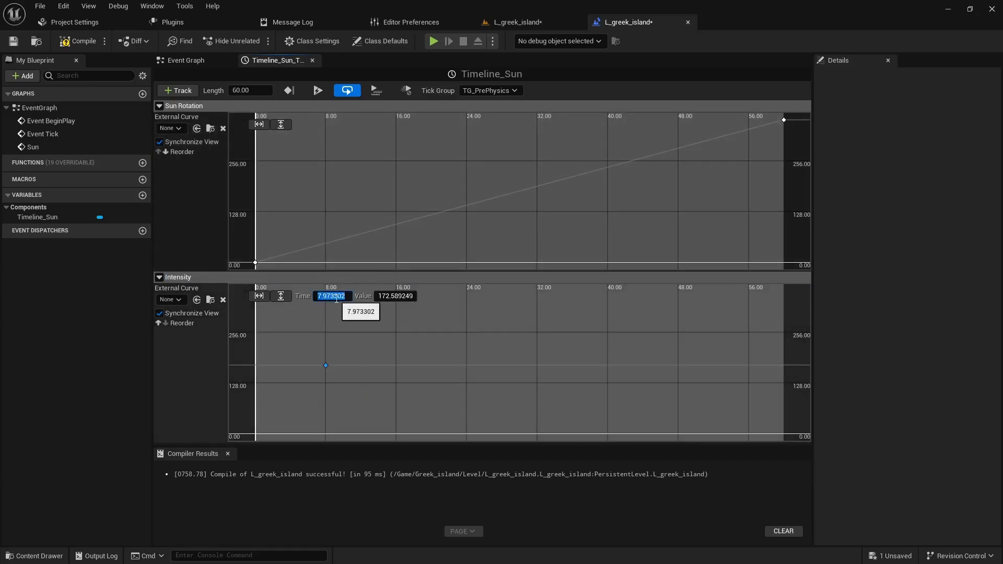
pyautogui.write('0')
pyautogui.press('Tab')
pyautogui.write('0')
pyautogui.press('Return')
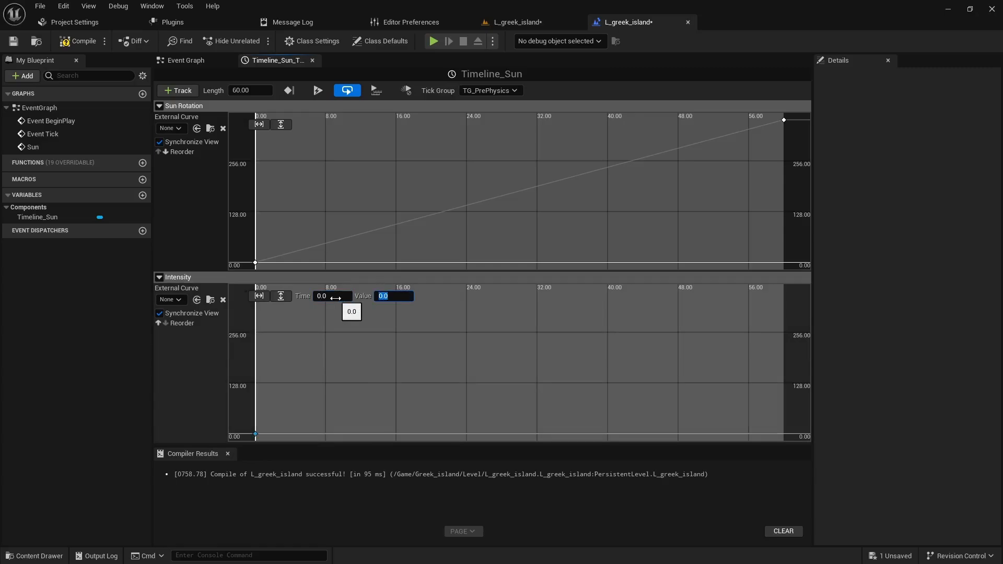
# - Add a second key to the Intensity track at time 30 with value 0
pyautogui.rightClick(322, 390)
pyautogui.click(366, 411)
pyautogui.click(337, 297)
pyautogui.write('30')
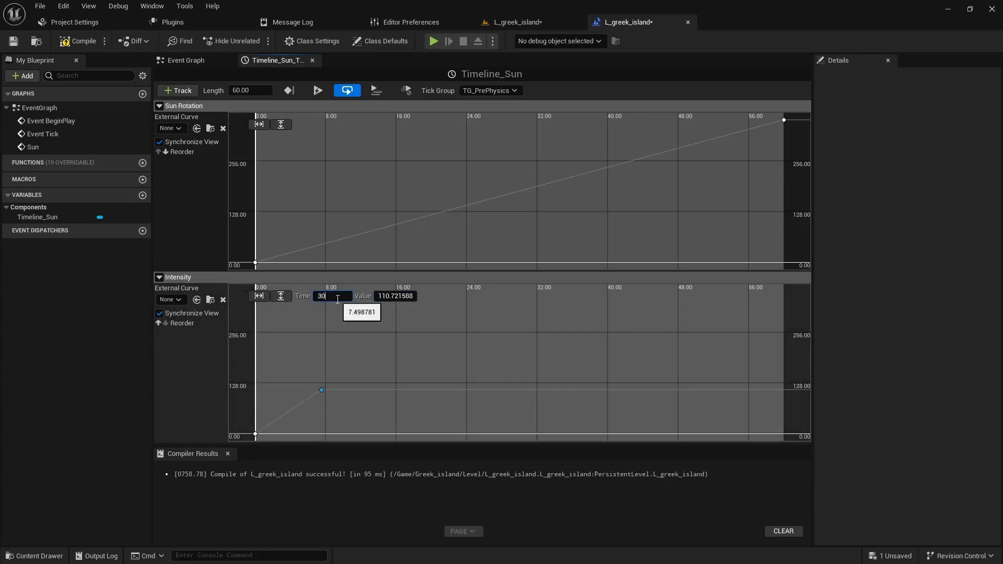
pyautogui.press('Tab')
pyautogui.write('0')
pyautogui.press('Return')
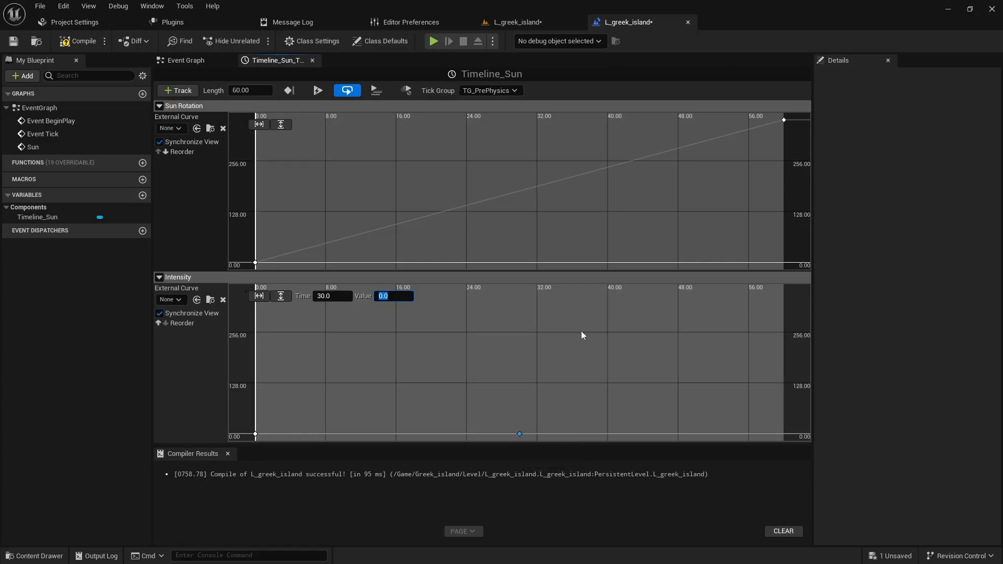
# - Add a third key to the Intensity track at time 43 with value 10
pyautogui.rightClick(576, 302)
pyautogui.click(606, 320)
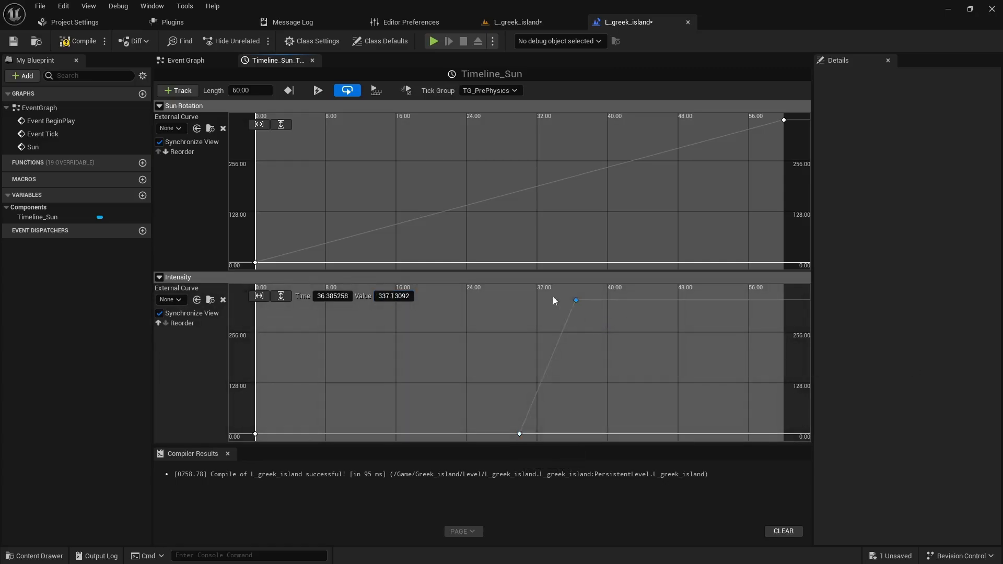
pyautogui.click(337, 296)
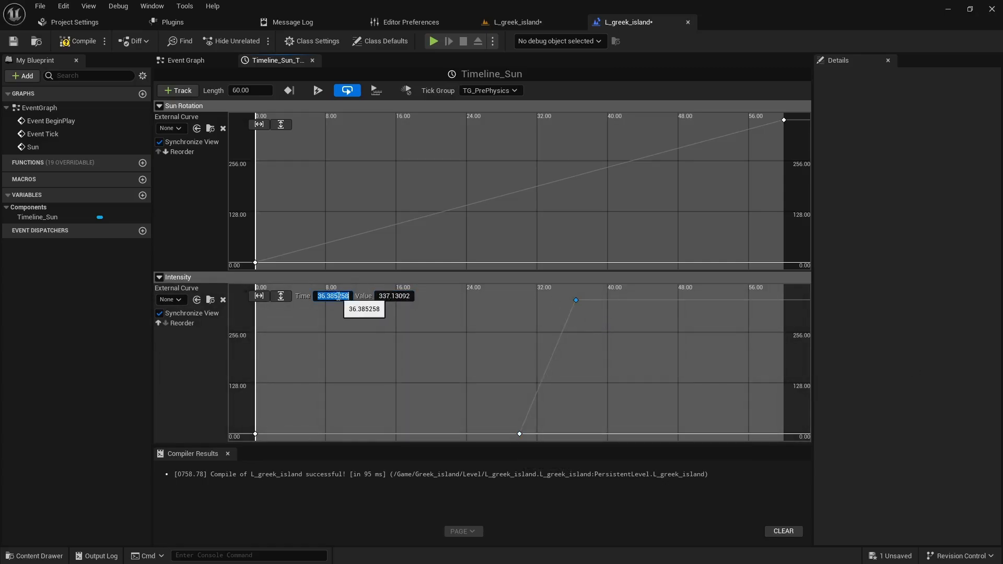
pyautogui.write('43')
pyautogui.press('Tab')
pyautogui.write('10')
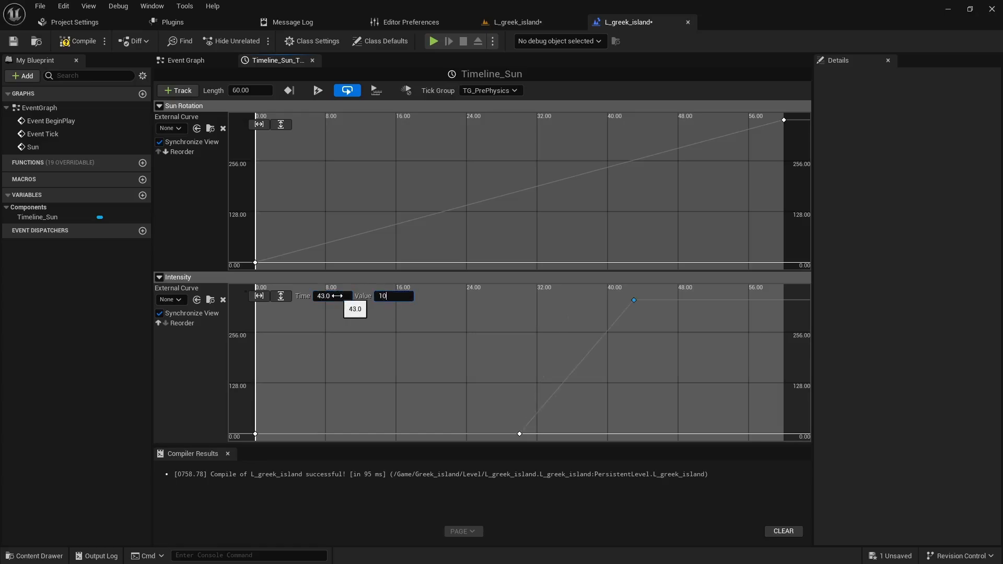
pyautogui.press('Return')
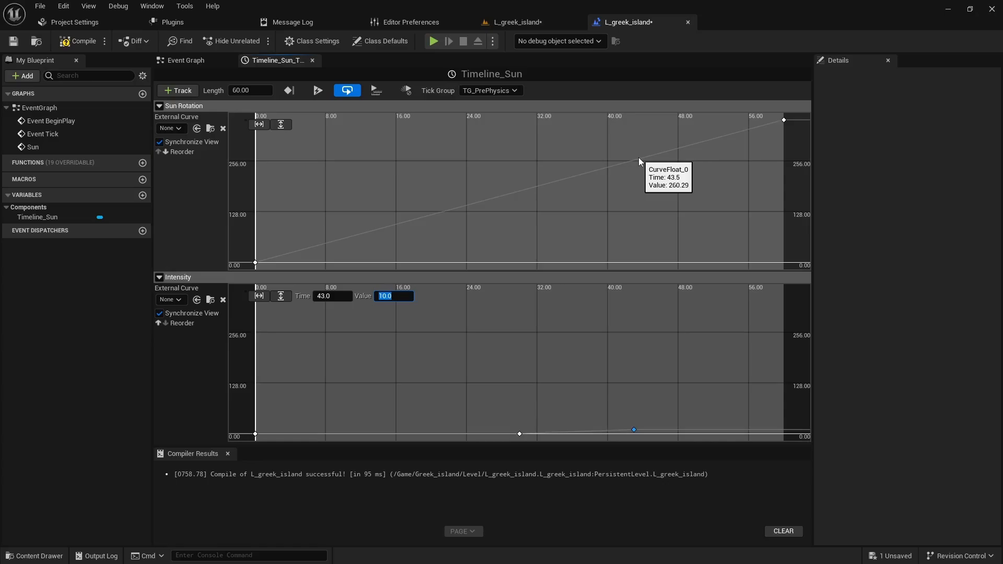
# - Add a final key to the Intensity track at time 60 with value 1, and compile and save the Level Blueprint
pyautogui.rightClick(667, 340)
pyautogui.click(700, 362)
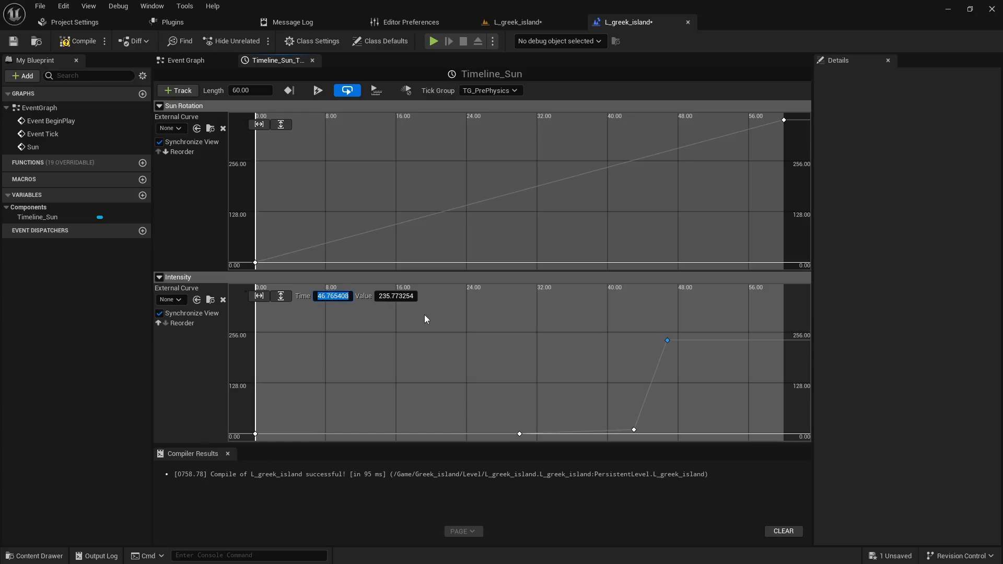
pyautogui.write('60')
pyautogui.press('Tab')
pyautogui.write('1')
pyautogui.press('Return')
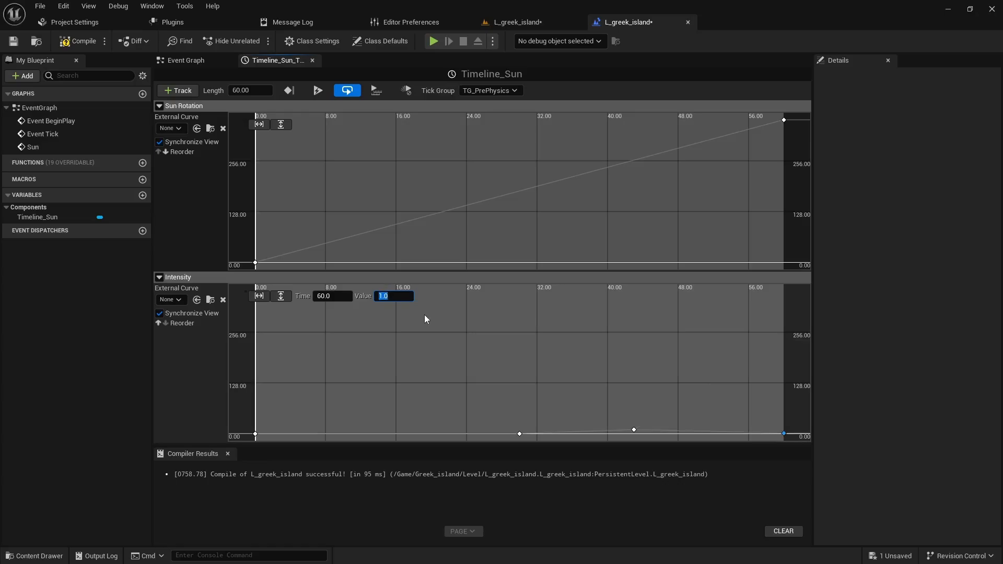
pyautogui.click(73, 43)
pyautogui.click(14, 42)
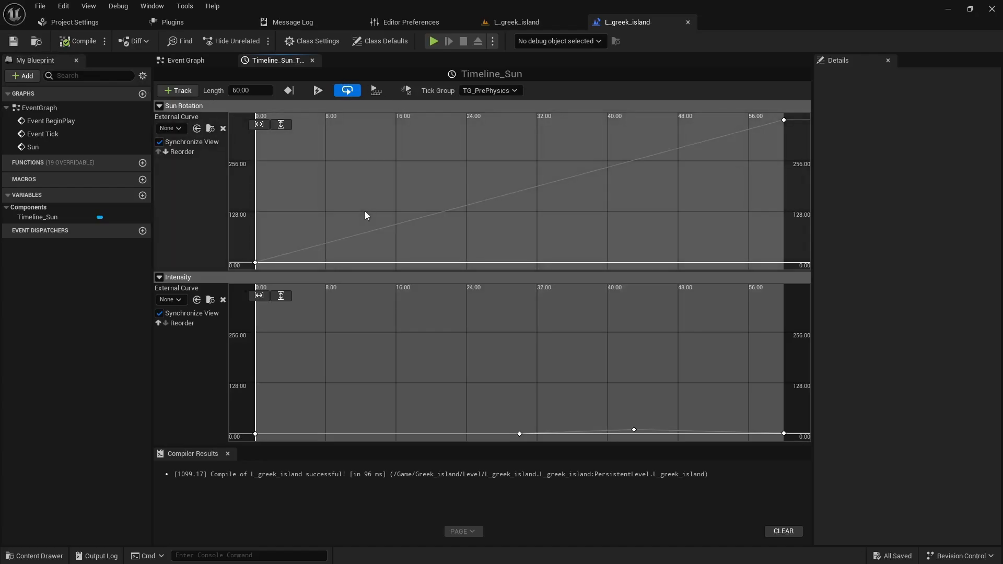
# - Connect Timeline_Sun's Intensity output to Set Intensity's New Intensity input and route the wire below the other nodes with a reroute point
pyautogui.click(199, 62)
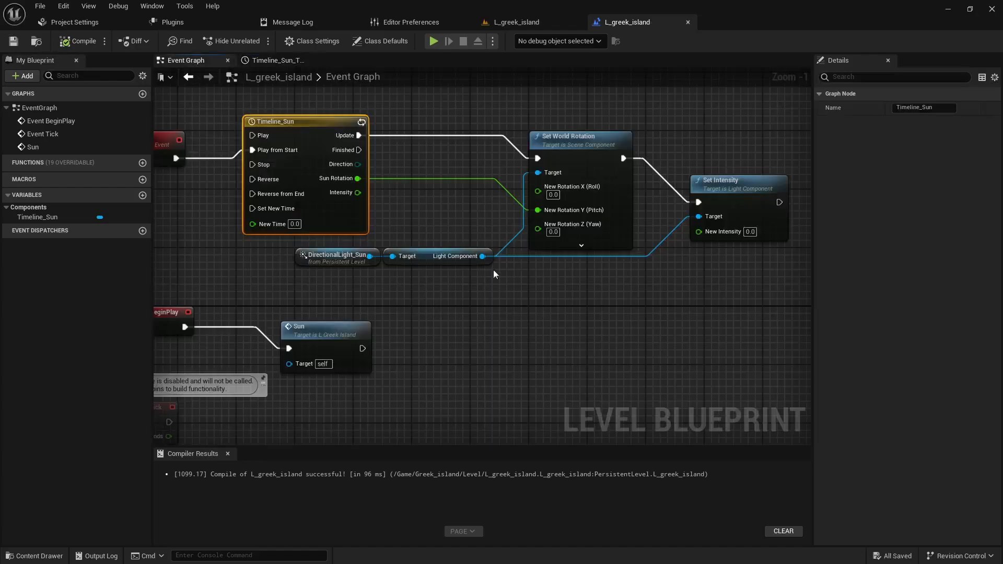
pyautogui.moveTo(358, 193); pyautogui.dragTo(698, 232)
pyautogui.doubleClick(644, 191)
pyautogui.moveTo(646, 193); pyautogui.dragTo(550, 284)
pyautogui.moveTo(550, 285); pyautogui.dragTo(420, 303, button='right')
# - Connect Set Intensity's execution output to Refresh Material, place it with BP_Sky_Sphere beside Set Intensity, and compile and save the blueprint
pyautogui.moveTo(482, 211); pyautogui.dragTo(606, 196)
pyautogui.moveTo(627, 299); pyautogui.dragTo(579, 181)
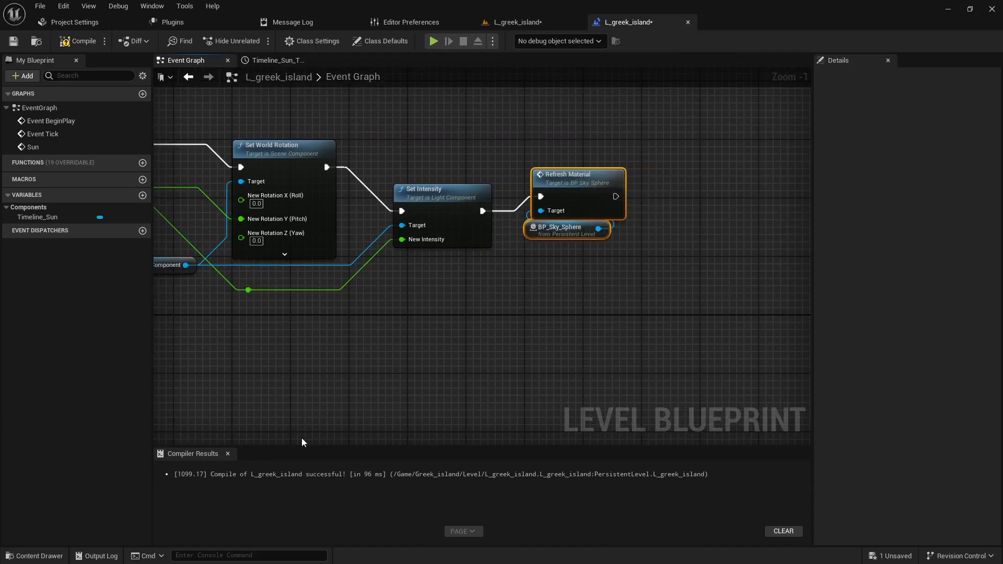
pyautogui.scroll(-2, 448, 402)
pyautogui.moveTo(412, 362); pyautogui.dragTo(486, 369, button='right')
pyautogui.click(490, 367)
pyautogui.click(79, 41)
pyautogui.click(13, 42)
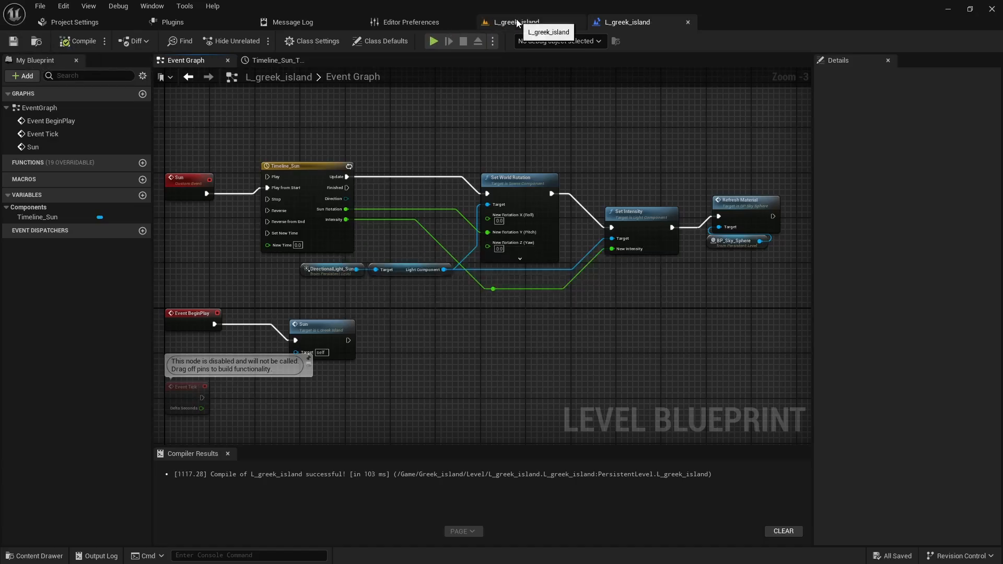
# - Play the Greek island level and walk the character around to check how the sky and sun intensity change over the cycle
pyautogui.click(518, 22)
pyautogui.click(254, 40)
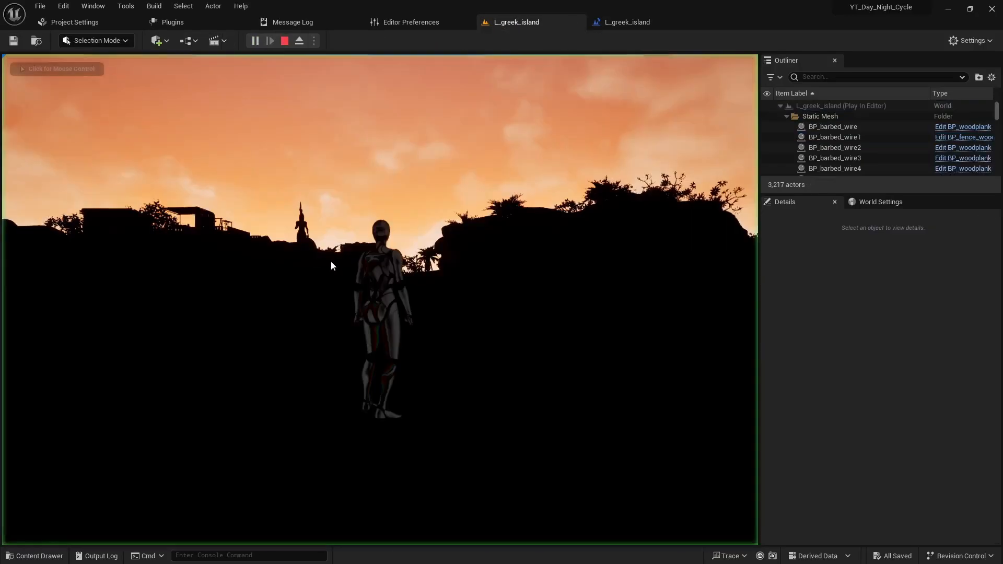
pyautogui.click(331, 266)
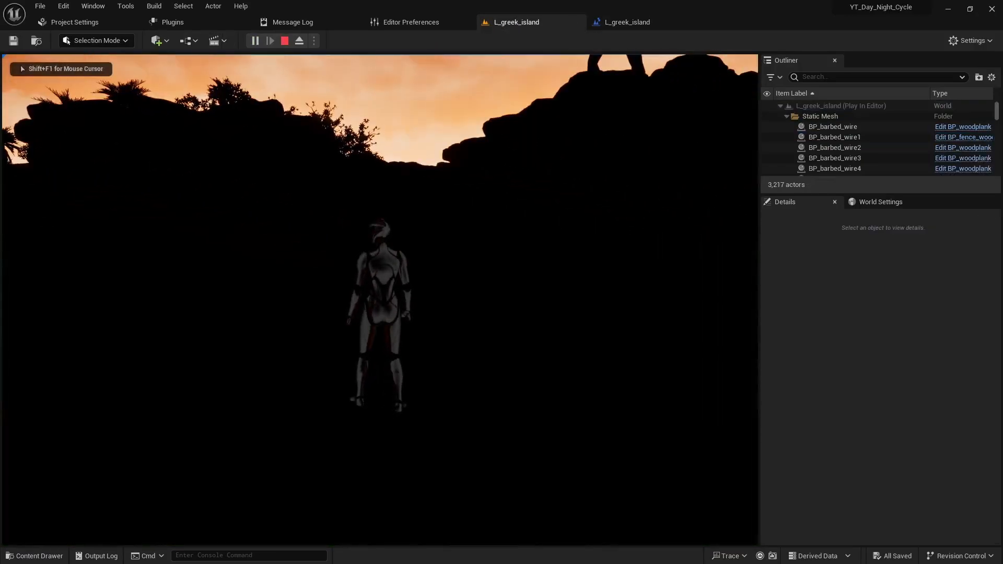
pyautogui.press('a')
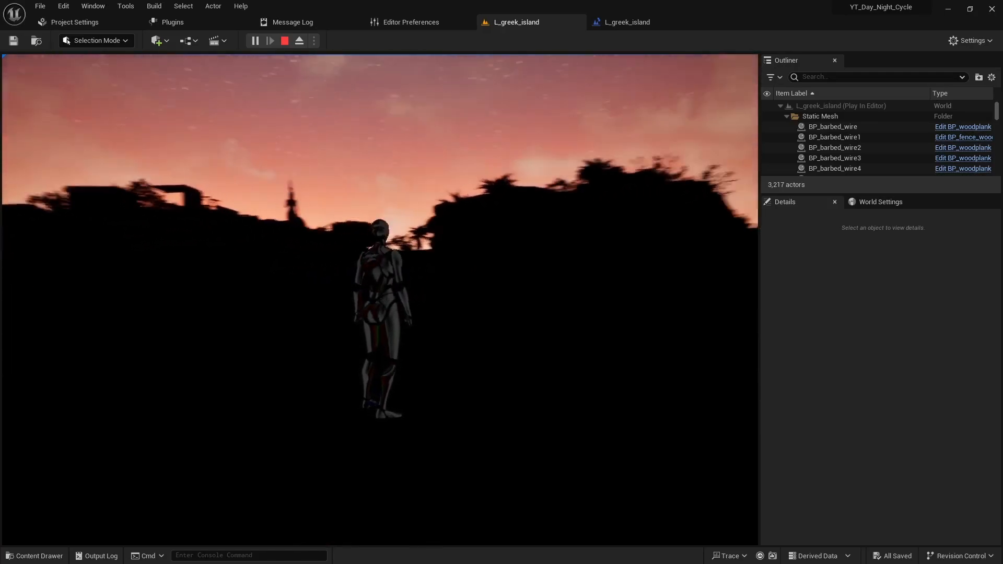
pyautogui.press('a')
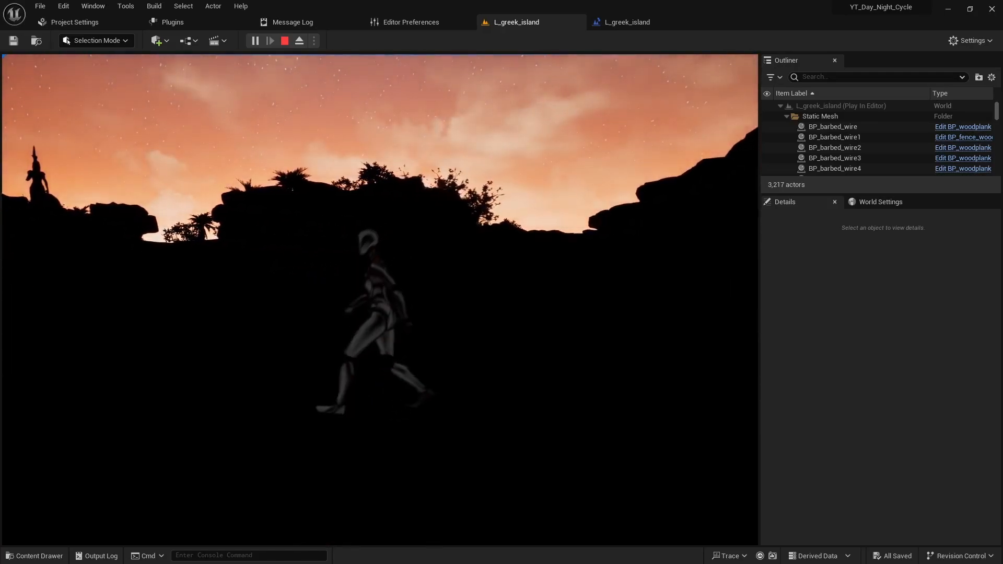
pyautogui.press('w')
pyautogui.press('s')
pyautogui.press('w')
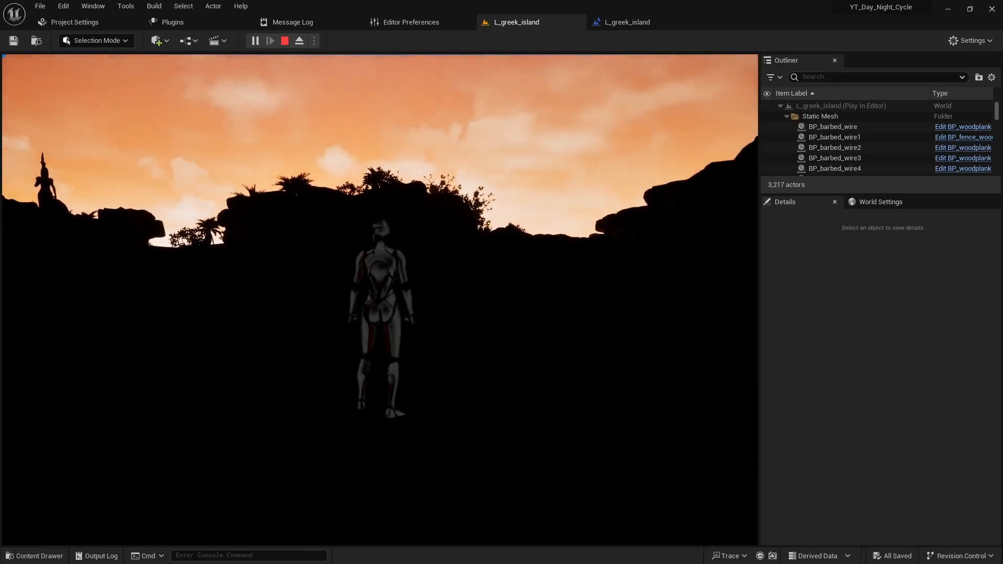